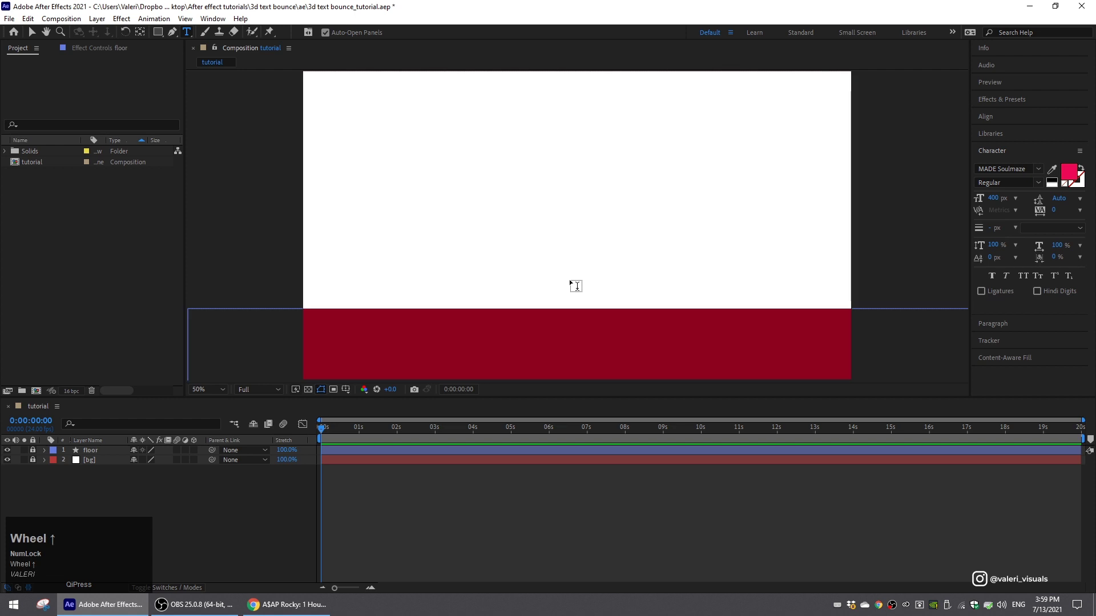
- Add the text "a" above the floor and move its anchor point to the letter's bottom-right corner
{"action": "left_click", "coordinate": [535, 209]}
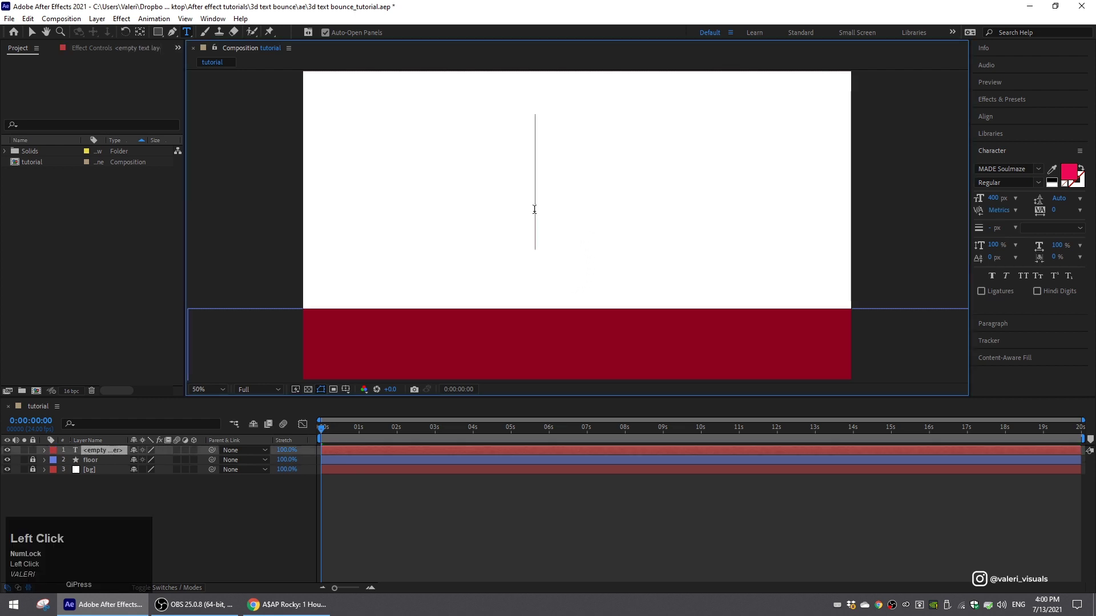
{"action": "type", "text": "a"}
{"action": "left_click", "coordinate": [140, 31]}
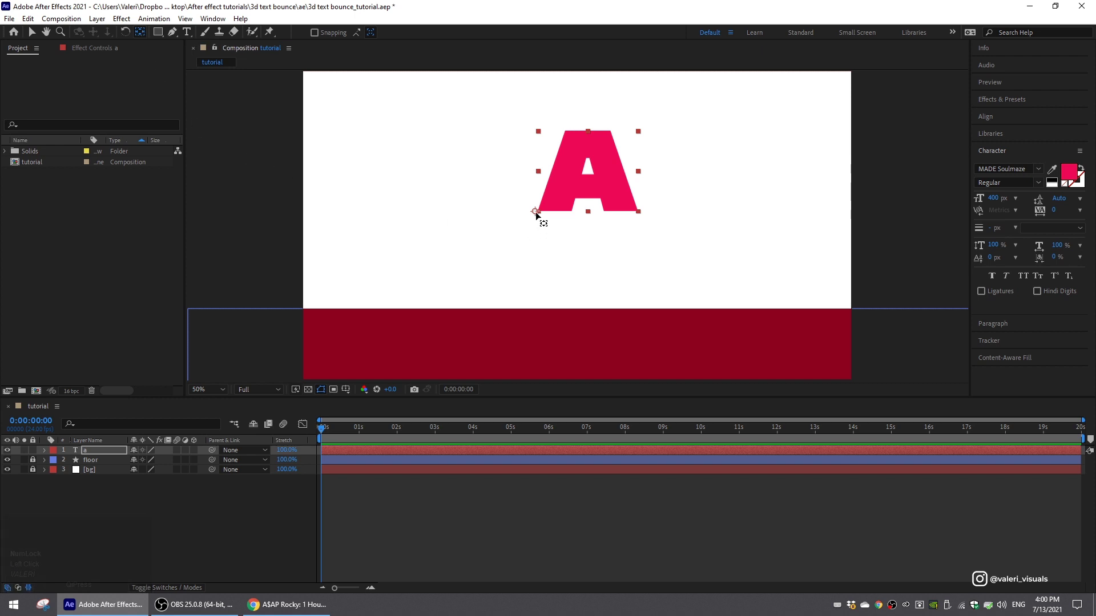
{"action": "left_click_drag", "start_coordinate": [535, 212], "coordinate": [637, 211]}
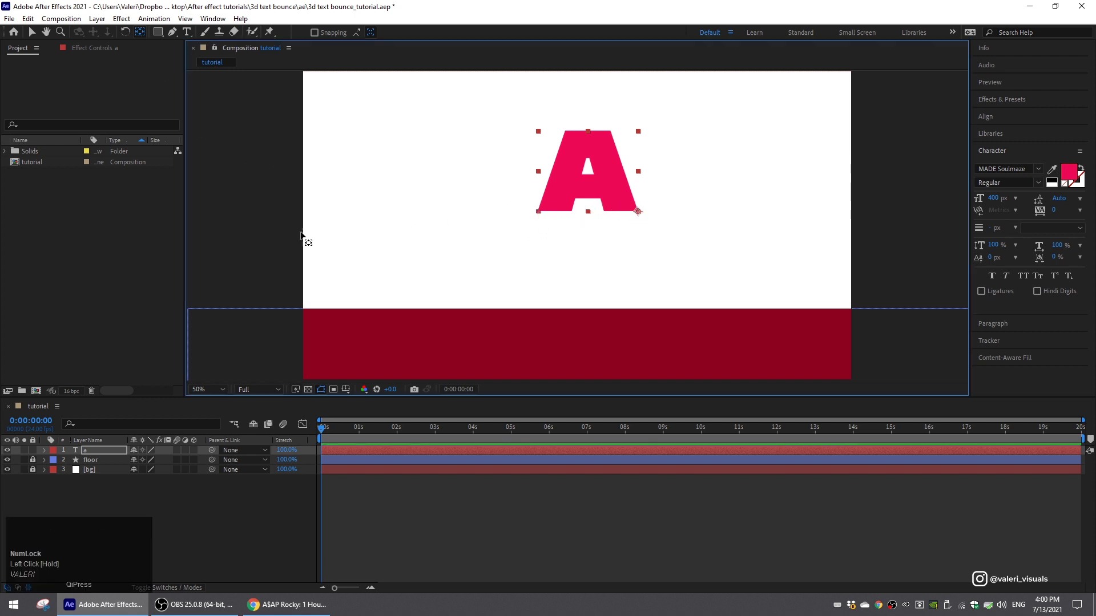
- Rest the letter on the floor's top edge and set its first Position keyframe at 0:00:01:00
{"action": "left_click", "coordinate": [32, 31]}
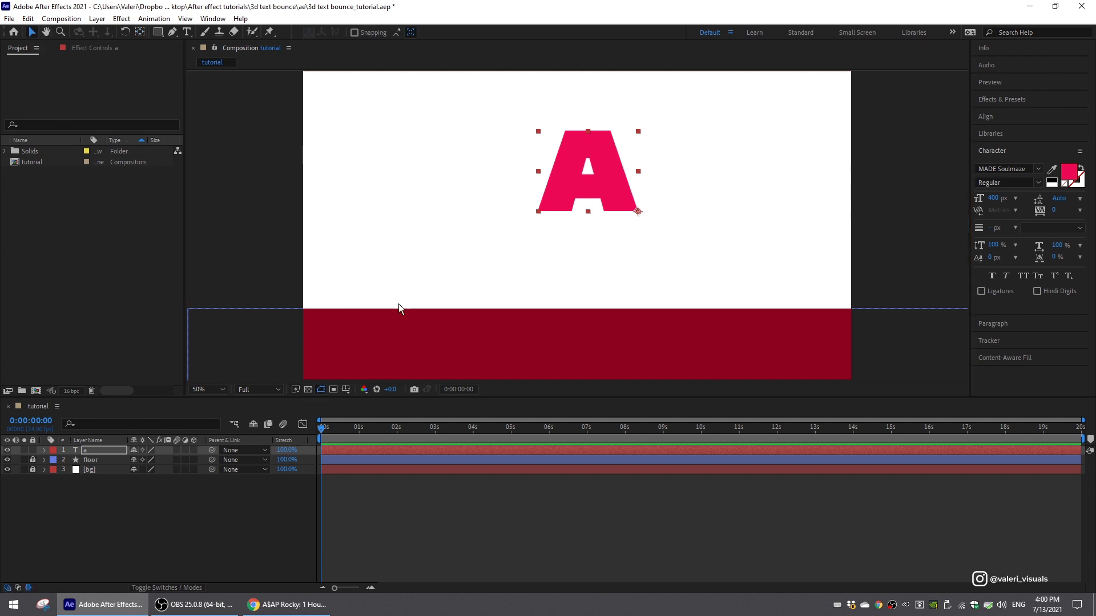
{"action": "left_click_drag", "start_coordinate": [573, 182], "coordinate": [462, 278]}
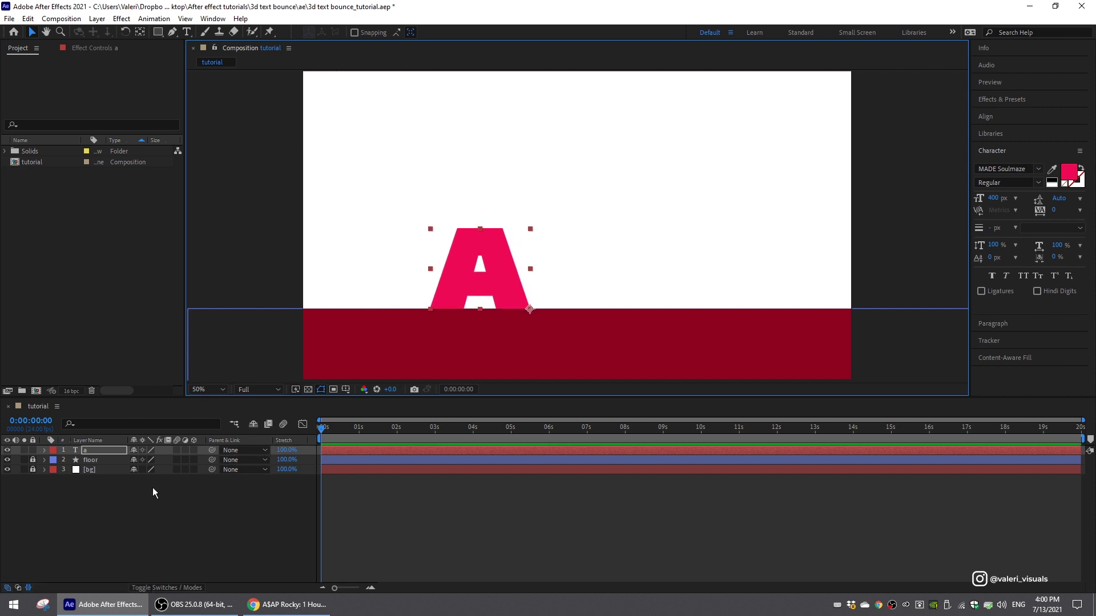
{"action": "left_click", "coordinate": [112, 450]}
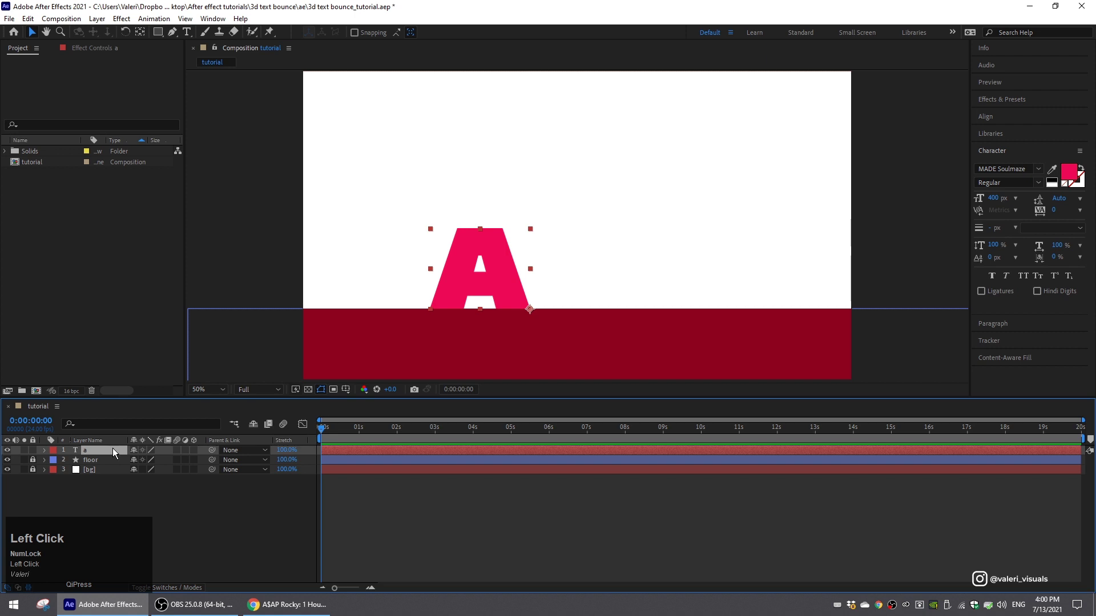
{"action": "key", "text": "p"}
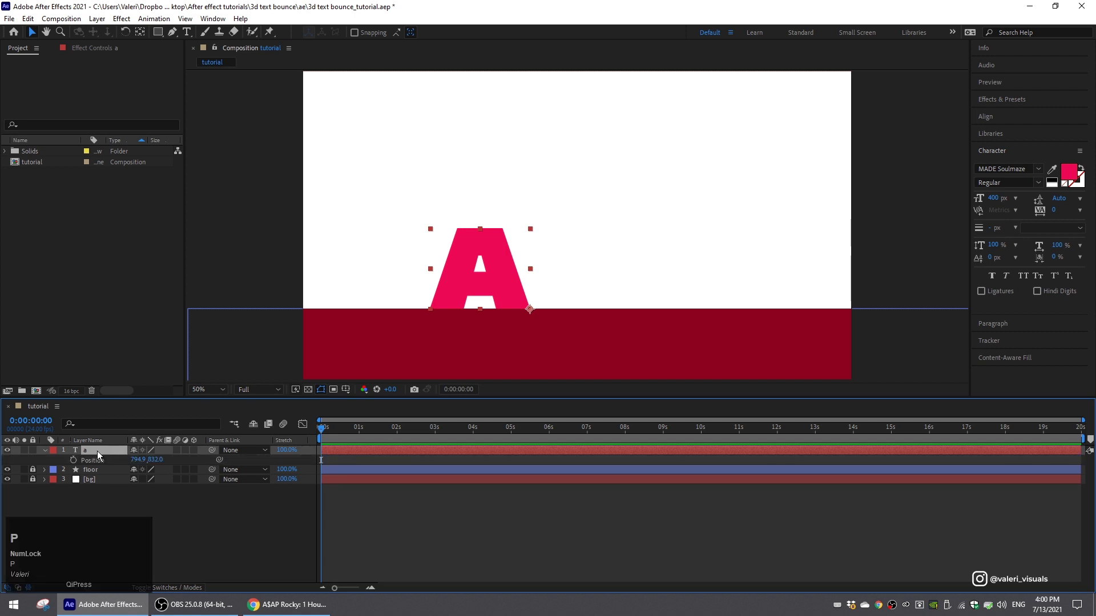
{"action": "key", "text": "ctrl+z"}
{"action": "left_click_drag", "start_coordinate": [355, 435], "coordinate": [361, 441]}
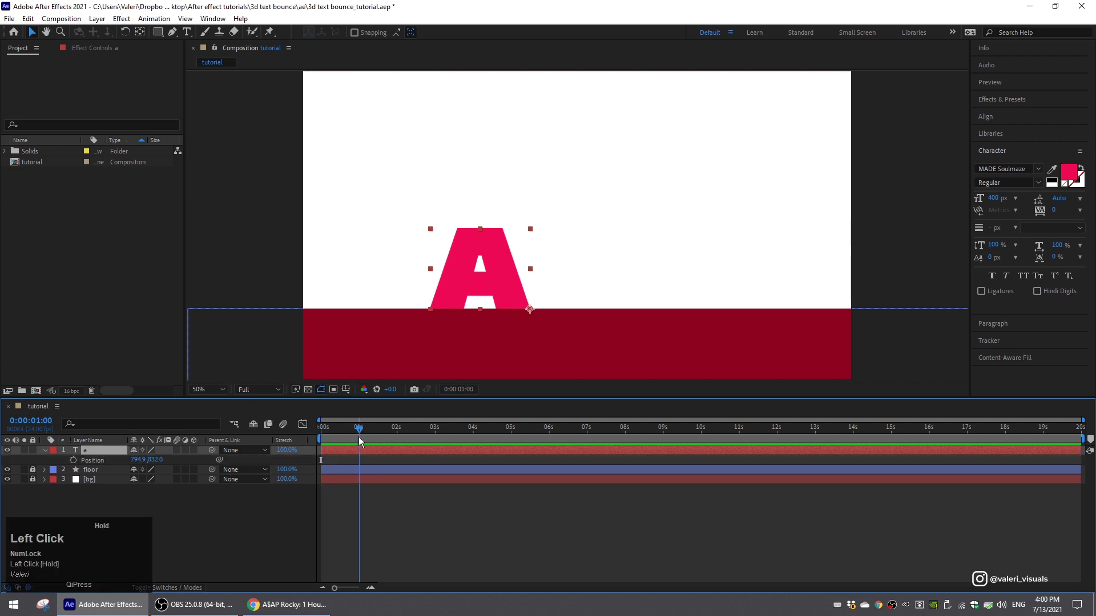
{"action": "left_click", "coordinate": [73, 460]}
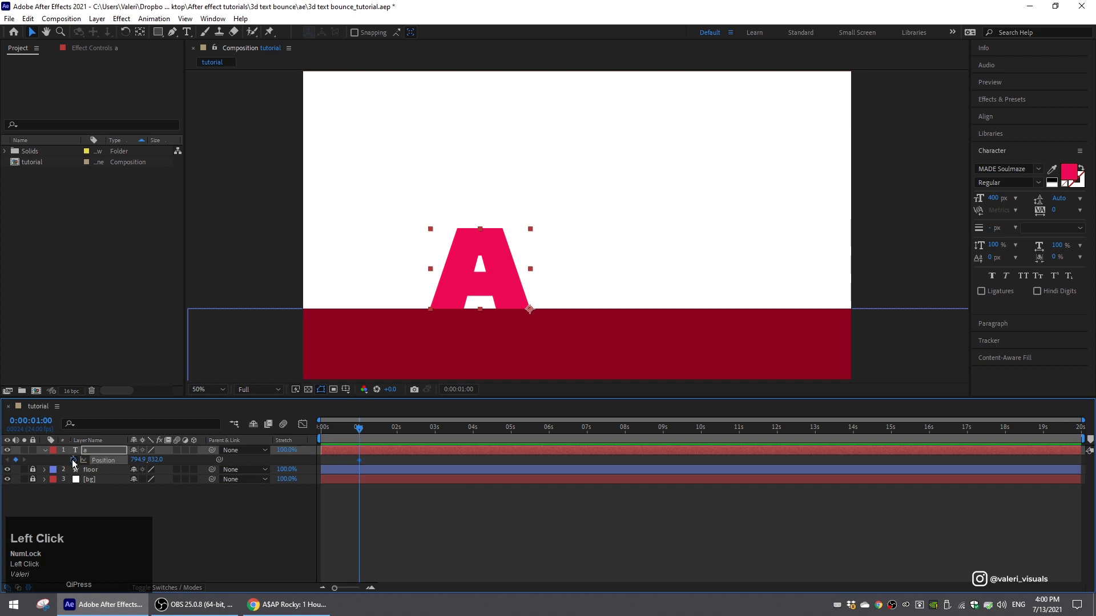
- Keyframe the letter straight above the frame at 0:00:00:00, at a Position of about 794.9, -268
{"action": "left_click_drag", "start_coordinate": [331, 434], "coordinate": [322, 438]}
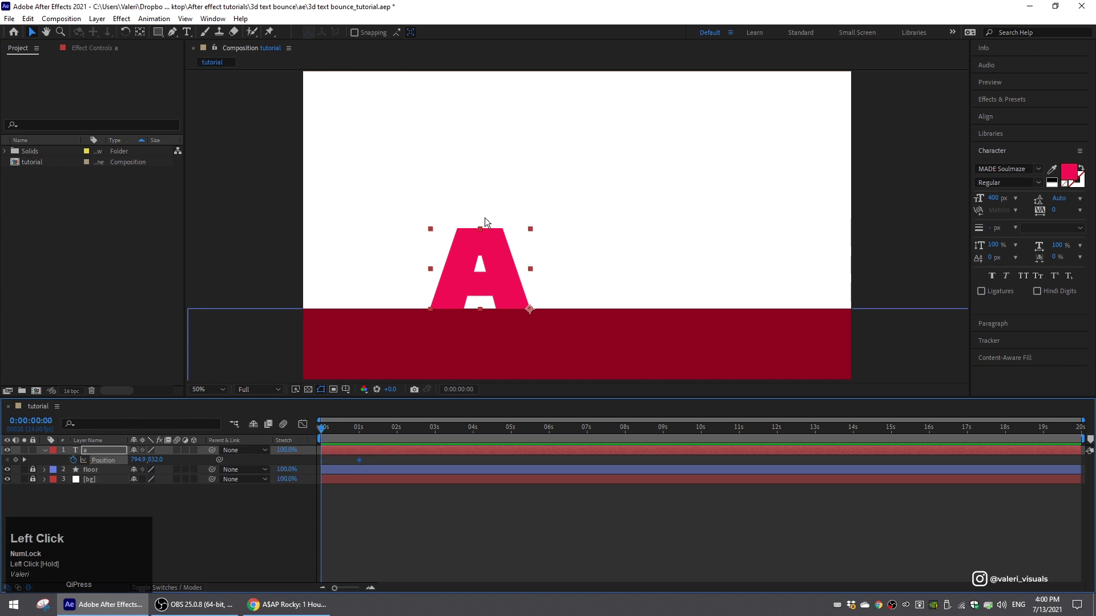
{"action": "scroll", "coordinate": [513, 234], "scroll_direction": "down", "scroll_amount": 2}
{"action": "left_click_drag", "start_coordinate": [526, 241], "coordinate": [529, 97]}
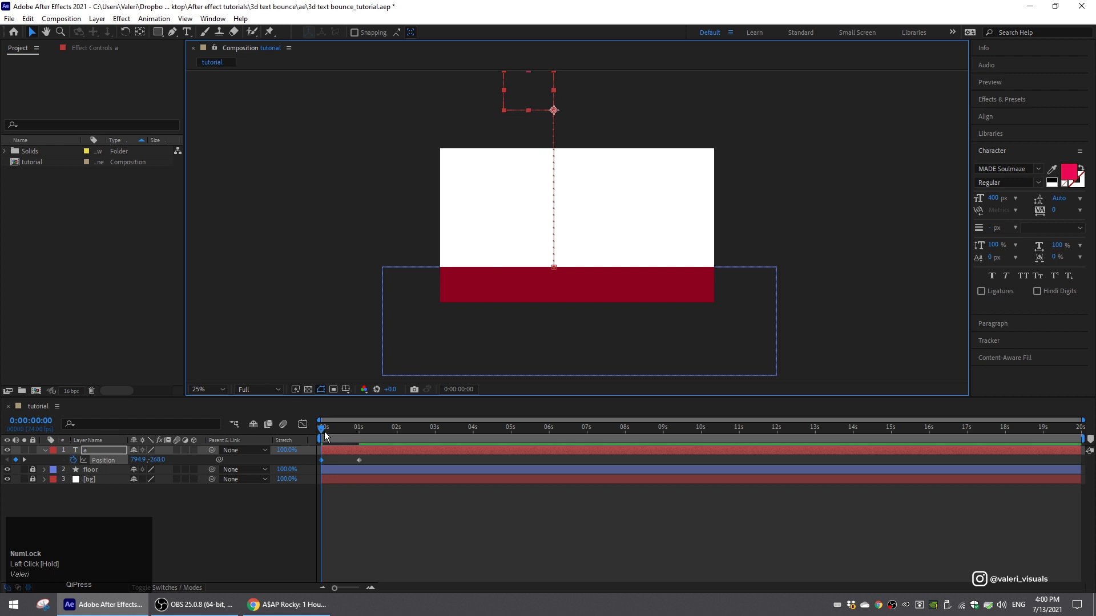
- Keyframe the first rebound at 0:00:01:12 by raising the letter straight up to a Y position of about 464
{"action": "left_click_drag", "start_coordinate": [325, 437], "coordinate": [359, 431]}
{"action": "scroll", "coordinate": [426, 341], "scroll_direction": "up", "scroll_amount": 2}
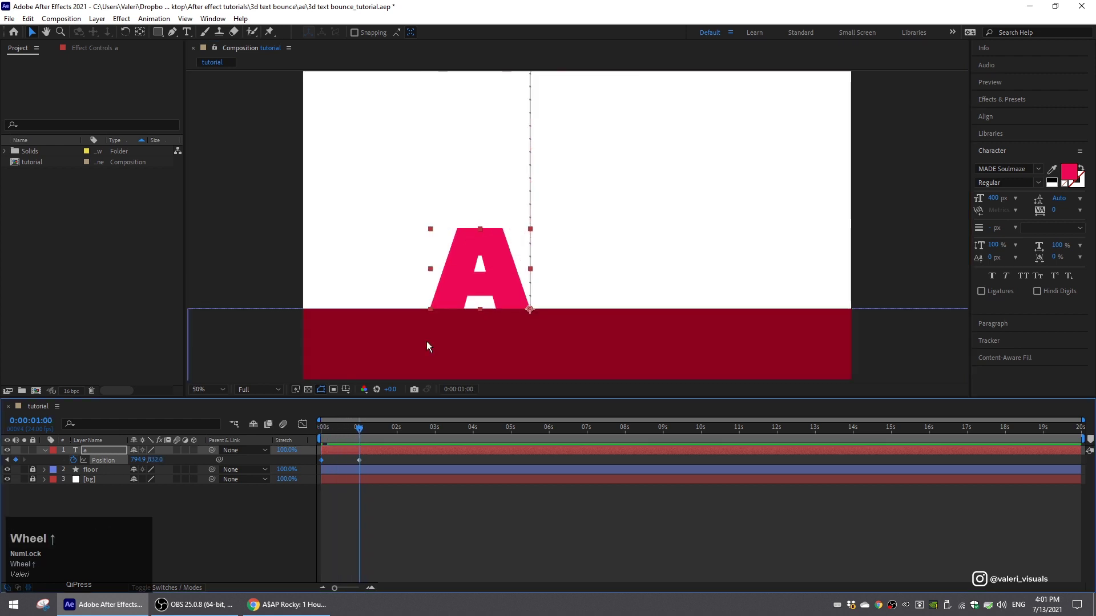
{"action": "left_click", "coordinate": [371, 588]}
{"action": "middle_click", "coordinate": [507, 568]}
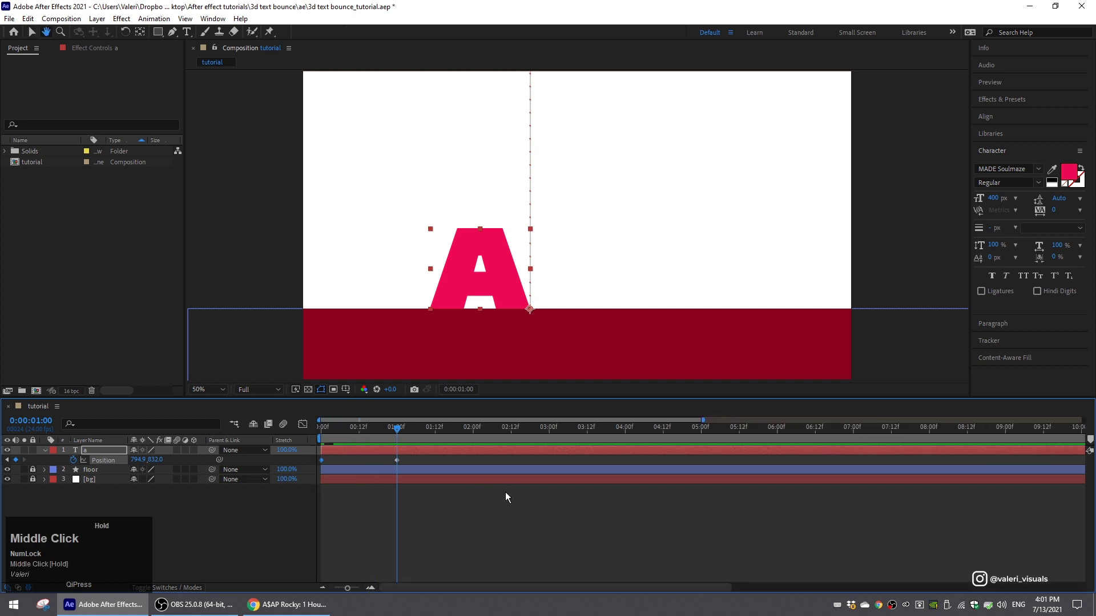
{"action": "left_click_drag", "start_coordinate": [398, 434], "coordinate": [435, 438]}
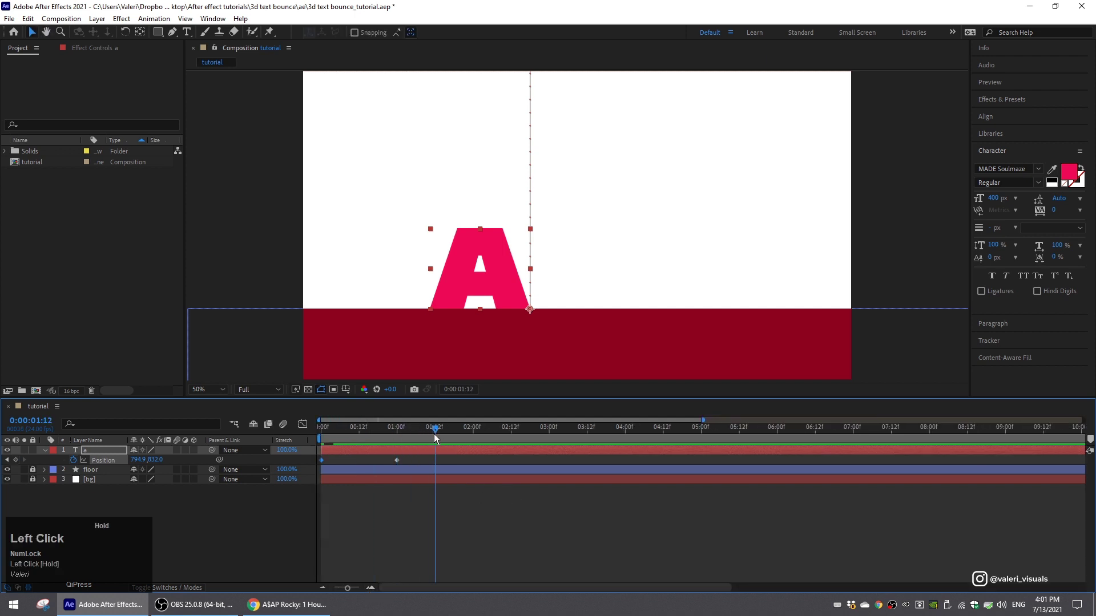
{"action": "left_click_drag", "start_coordinate": [485, 275], "coordinate": [476, 171]}
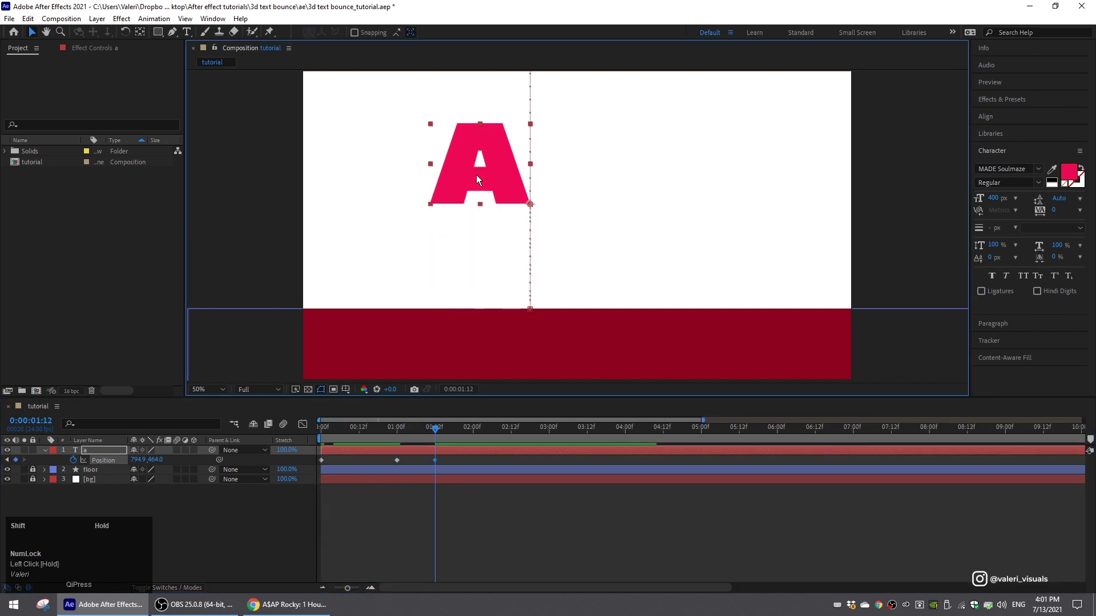
- Copy the floor-contact Position keyframe from 0:00:01:00 to 0:00:02:00
{"action": "left_click", "coordinate": [474, 434]}
{"action": "left_click", "coordinate": [398, 460]}
{"action": "key", "text": "ctrl+c"}
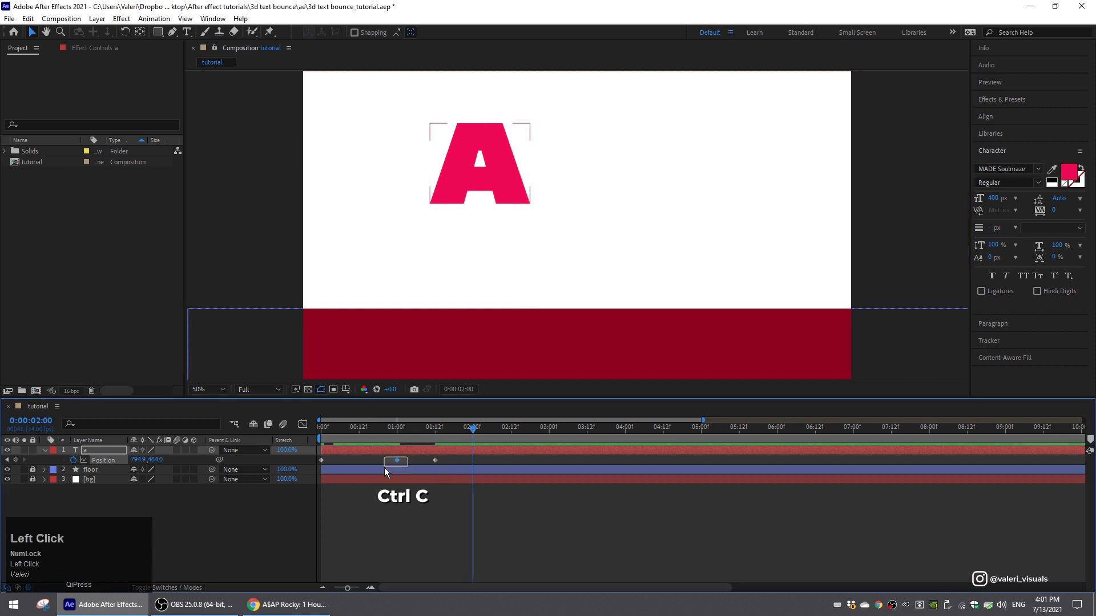
{"action": "key", "text": "ctrl+v"}
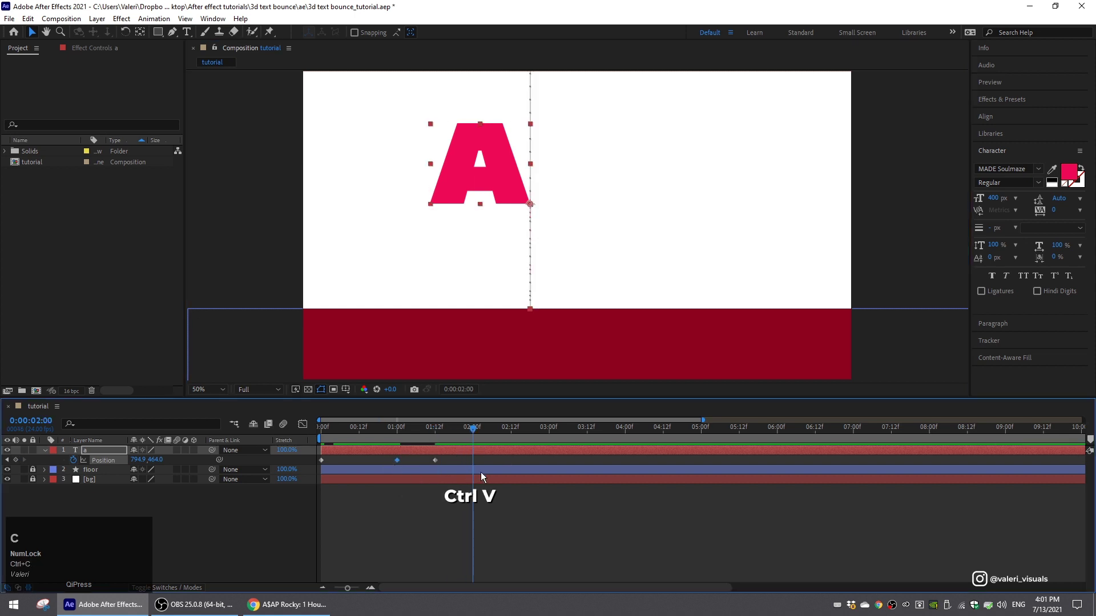
- Keyframe a lower second rebound at 0:00:02:12 with Y at about 588, and copy the floor-contact keyframe to 0:00:03:00
{"action": "left_click_drag", "start_coordinate": [478, 432], "coordinate": [512, 444]}
{"action": "left_click_drag", "start_coordinate": [492, 305], "coordinate": [492, 235]}
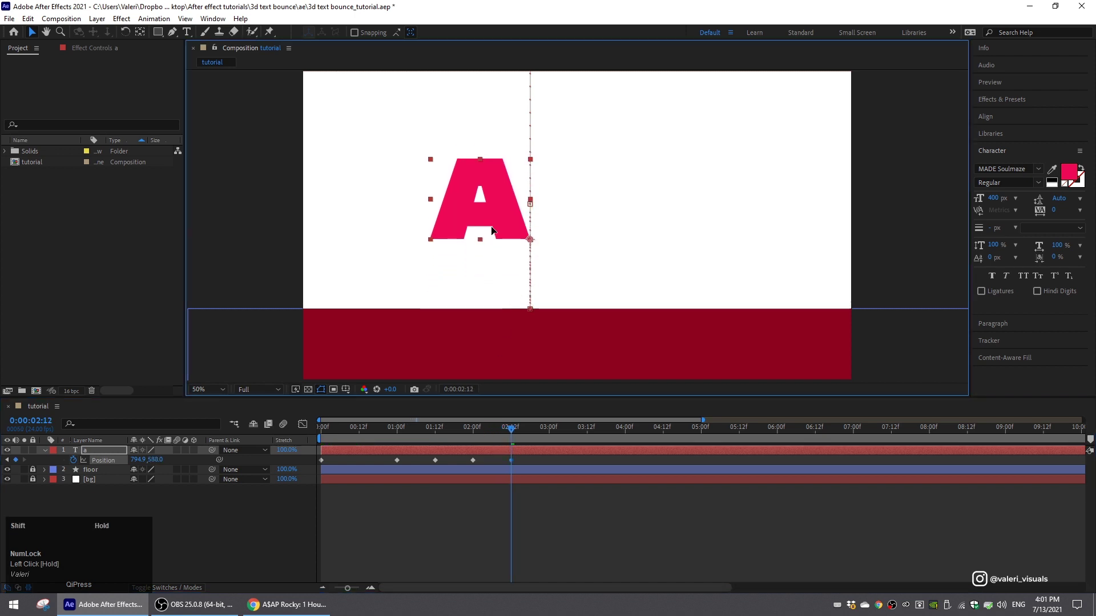
{"action": "left_click_drag", "start_coordinate": [513, 435], "coordinate": [549, 433]}
{"action": "key", "text": "ctrl+c"}
{"action": "left_click", "coordinate": [472, 460]}
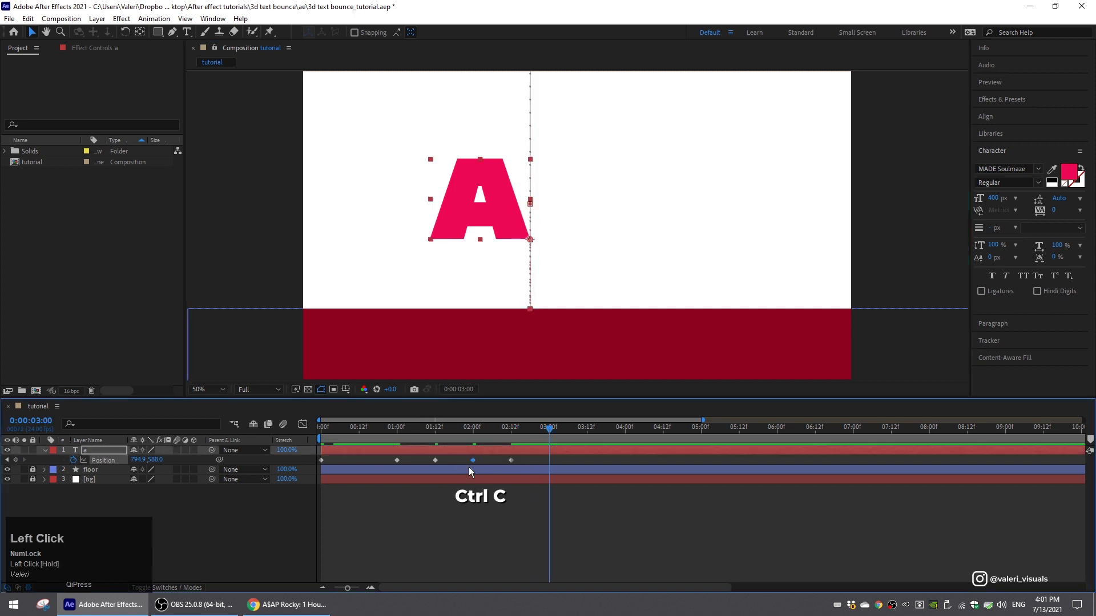
{"action": "key", "text": "ctrl+c"}
{"action": "key", "text": "ctrl+v"}
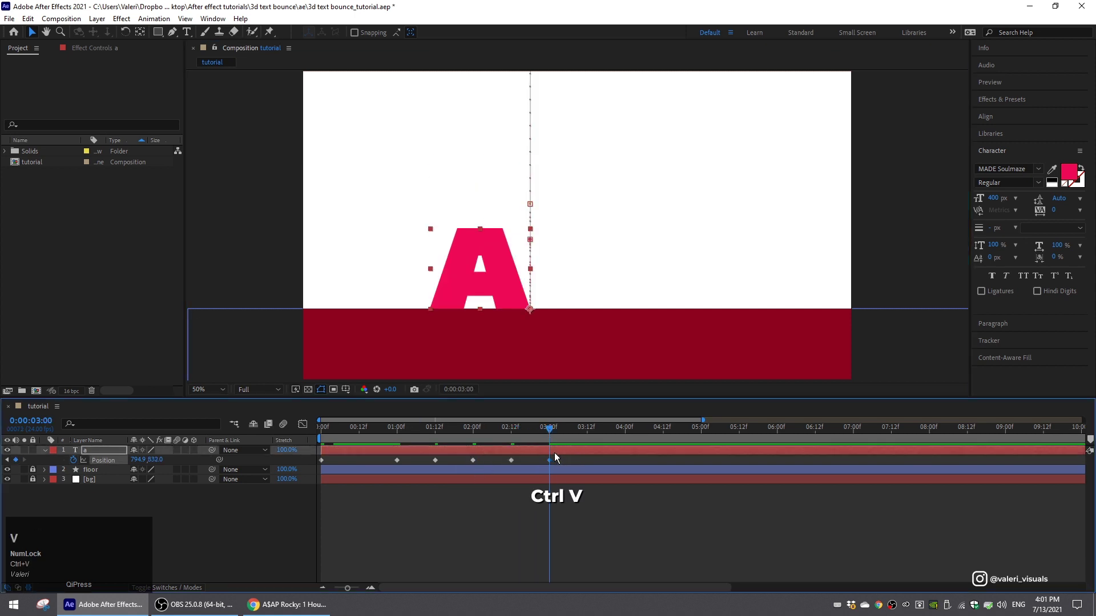
- Keyframe a third rebound at 0:00:03:12 with Y at about 698, and copy the floor-contact keyframe to 0:00:04:00
{"action": "left_click_drag", "start_coordinate": [549, 432], "coordinate": [580, 437]}
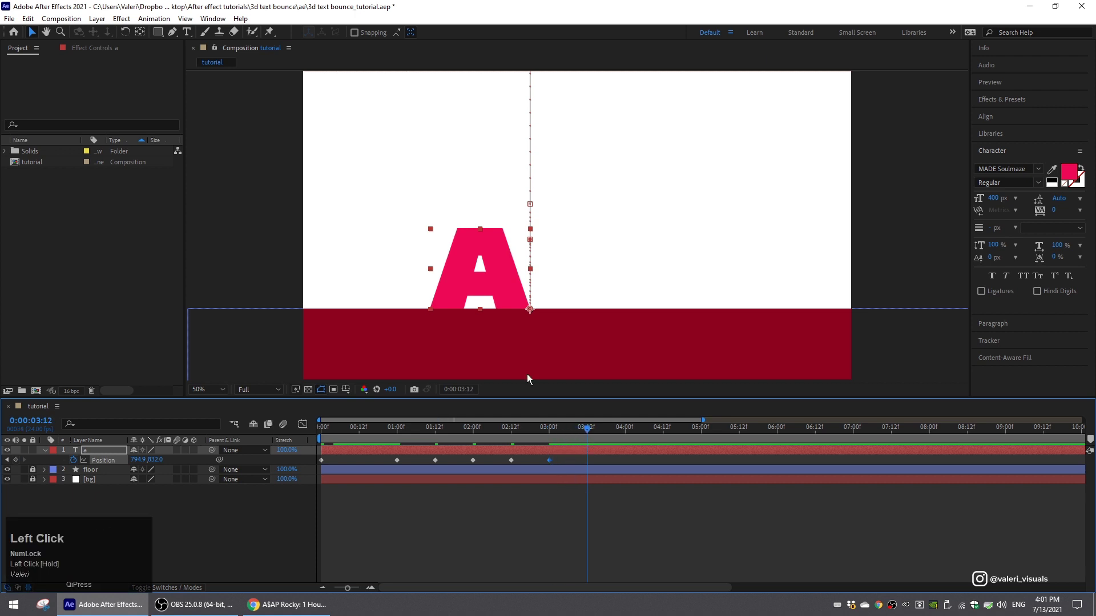
{"action": "left_click_drag", "start_coordinate": [493, 276], "coordinate": [493, 238]}
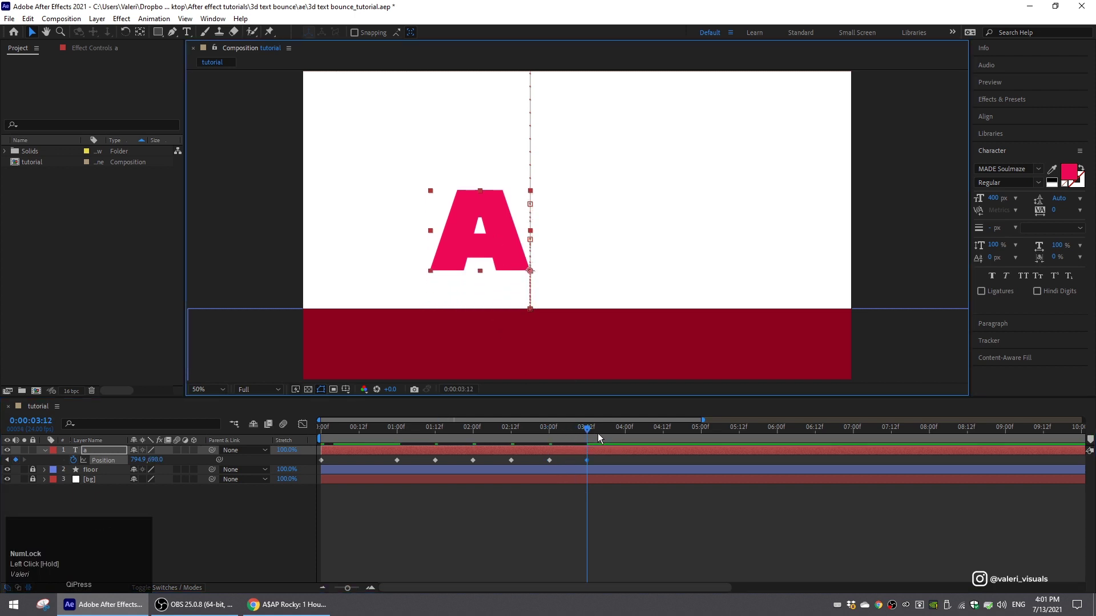
{"action": "left_click", "coordinate": [625, 438]}
{"action": "left_click", "coordinate": [549, 460]}
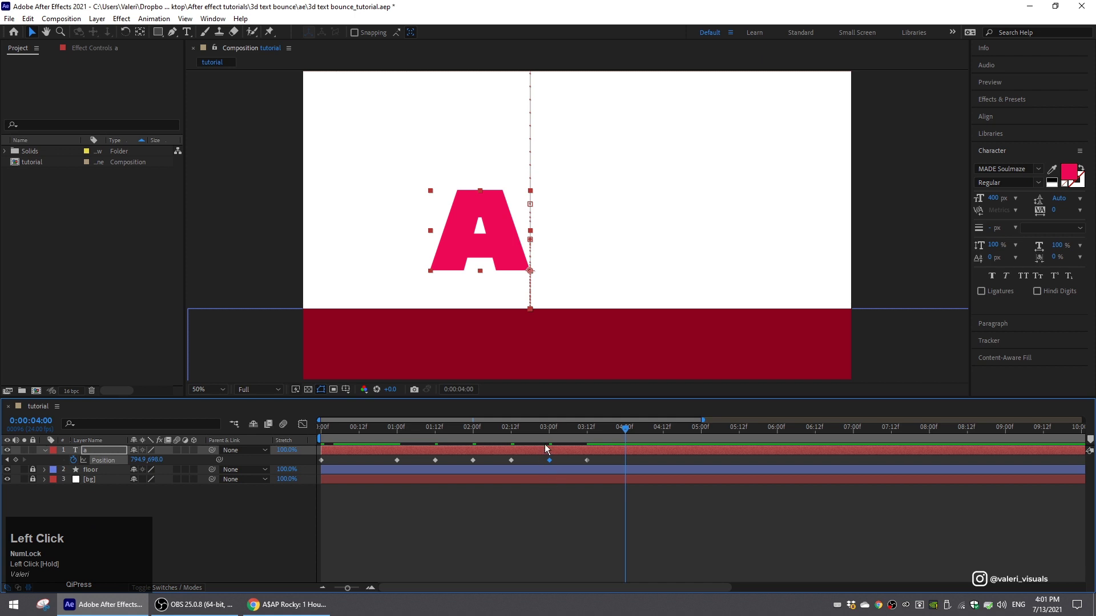
{"action": "key", "text": "ctrl+c"}
{"action": "key", "text": "ctrl+v"}
- Preview the bounce animation from the start of the composition
{"action": "left_click_drag", "start_coordinate": [626, 446], "coordinate": [283, 435]}
{"action": "key", "text": "space"}
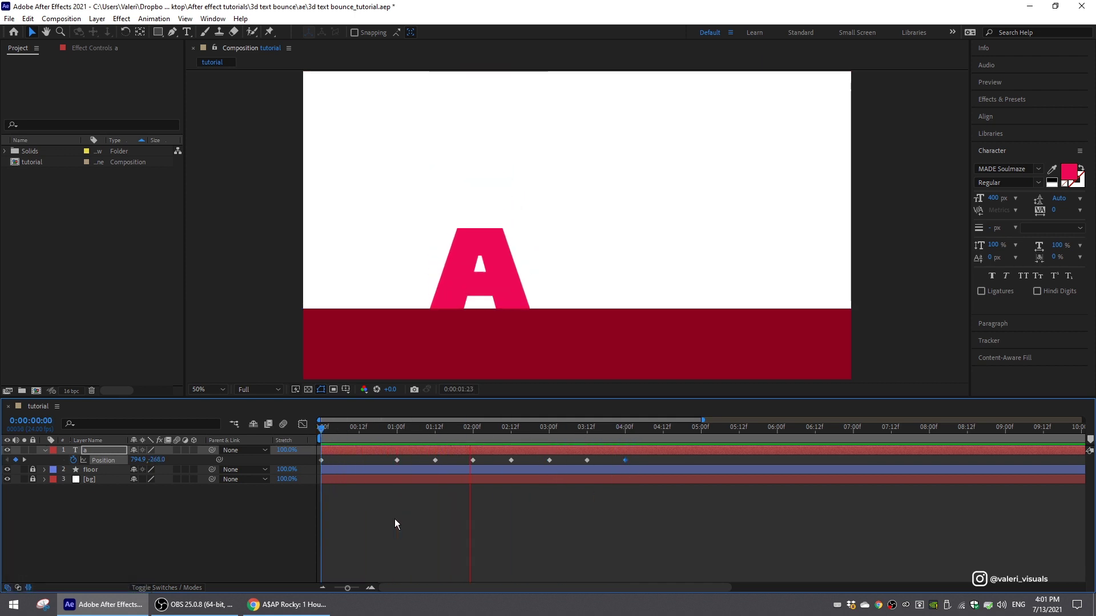
{"action": "key", "text": "space"}
- Apply Easy Ease to all of the letter's Position keyframes
{"action": "left_click_drag", "start_coordinate": [623, 431], "coordinate": [229, 524]}
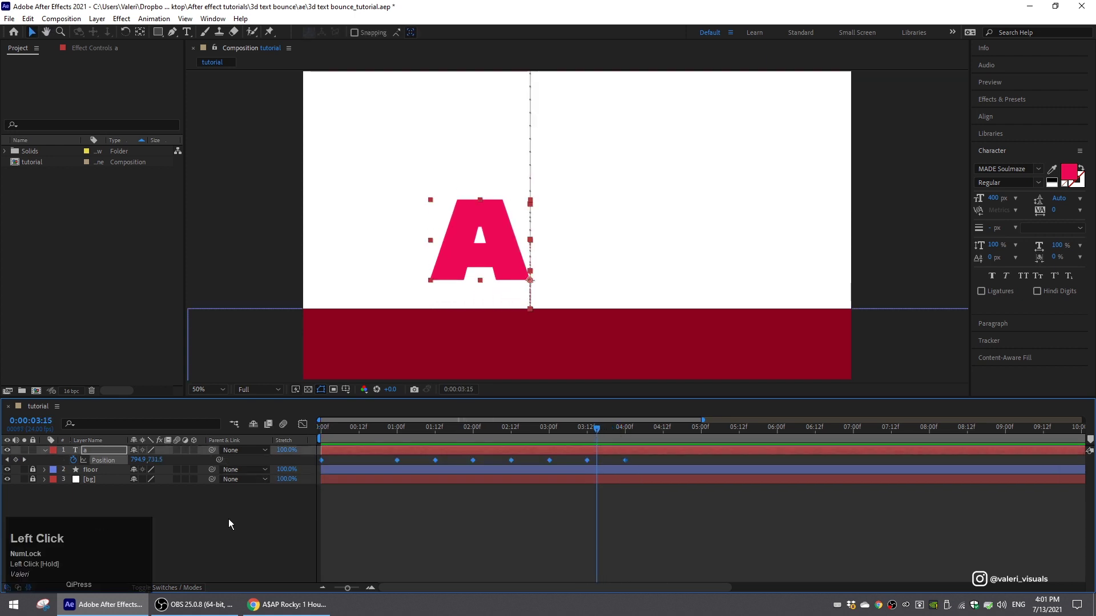
{"action": "key", "text": "F9"}
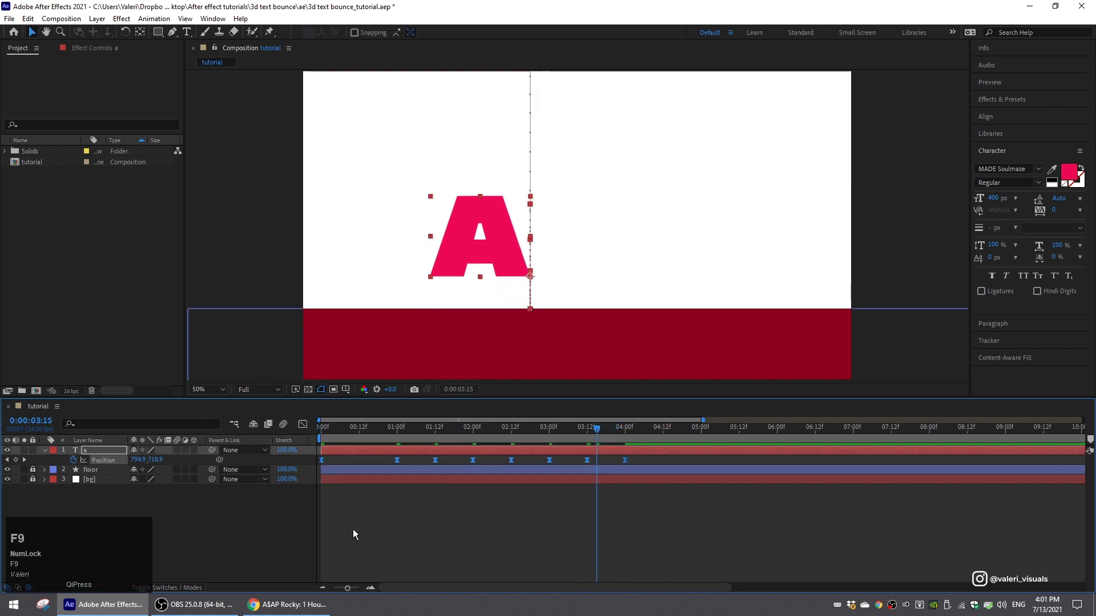
- Reshape the Position speed graph so speed spikes around each floor contact and slows at each high point, and preview the motion
{"action": "left_click", "coordinate": [301, 425]}
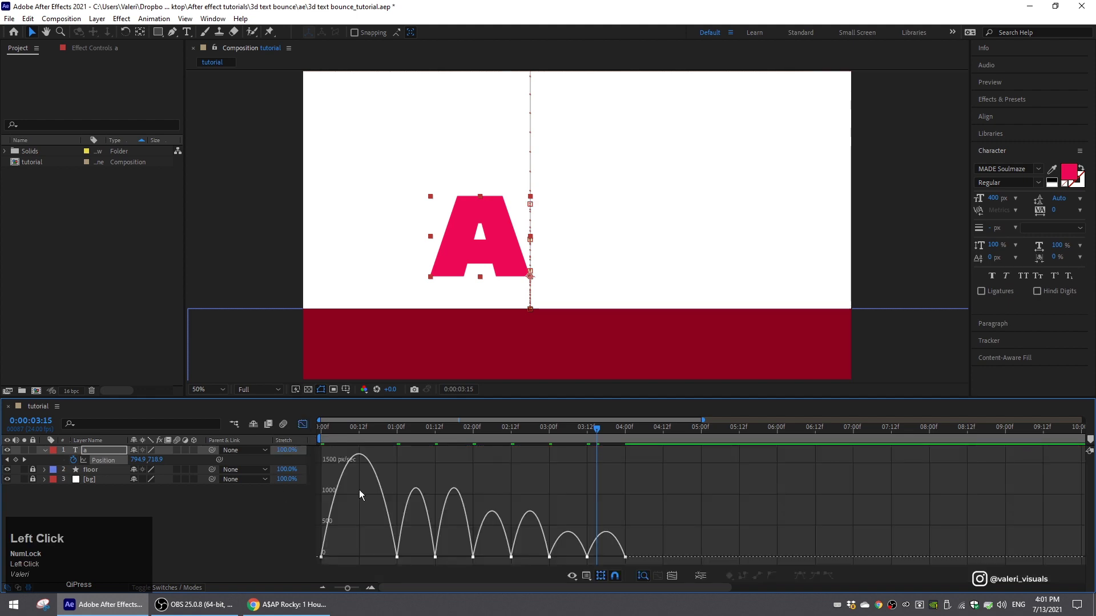
{"action": "right_click", "coordinate": [362, 531]}
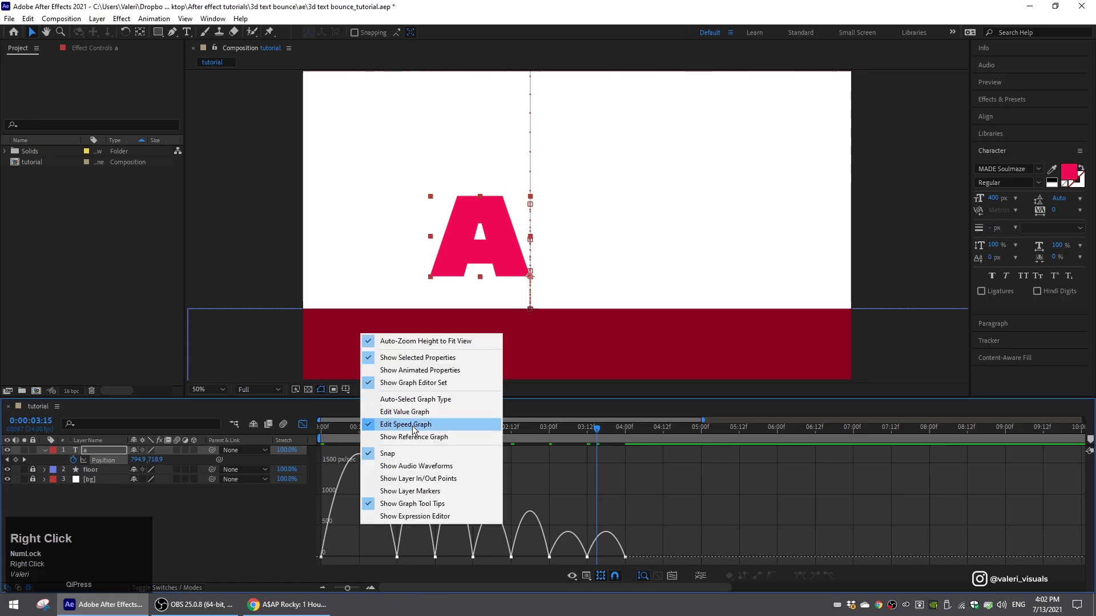
{"action": "left_click", "coordinate": [338, 553]}
{"action": "left_click_drag", "start_coordinate": [341, 536], "coordinate": [529, 559]}
{"action": "left_click_drag", "start_coordinate": [597, 555], "coordinate": [623, 559]}
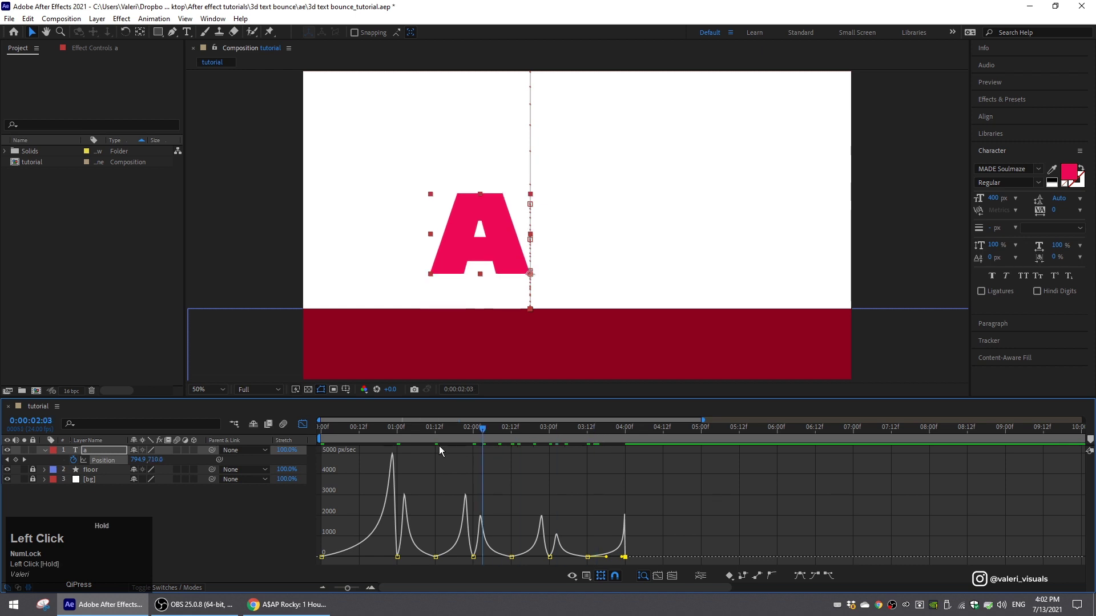
{"action": "key", "text": "space"}
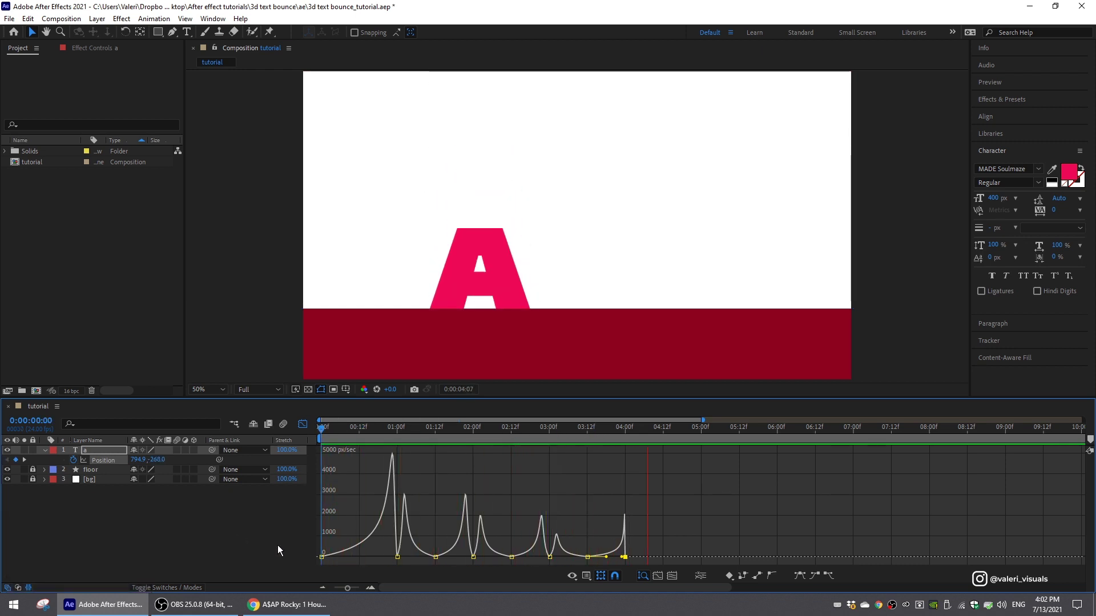
{"action": "key", "text": "space"}
- Compress all Position keyframes proportionally so the last one falls at 0:00:02:00, and play the faster bounce
{"action": "left_click", "coordinate": [303, 424]}
{"action": "left_click_drag", "start_coordinate": [641, 440], "coordinate": [472, 441]}
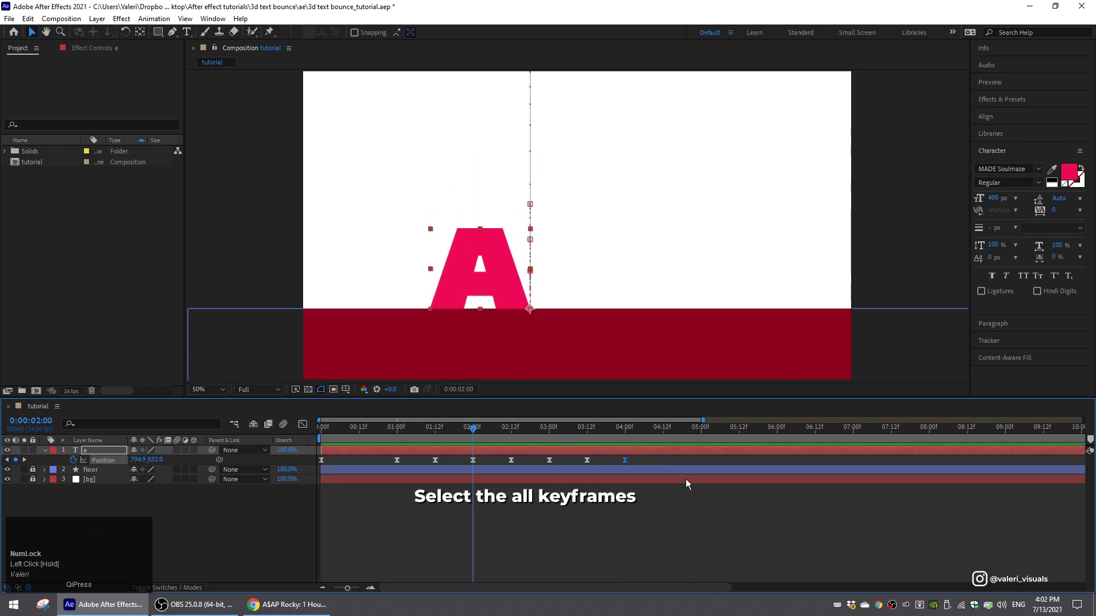
{"action": "left_click_drag", "start_coordinate": [656, 457], "coordinate": [286, 502]}
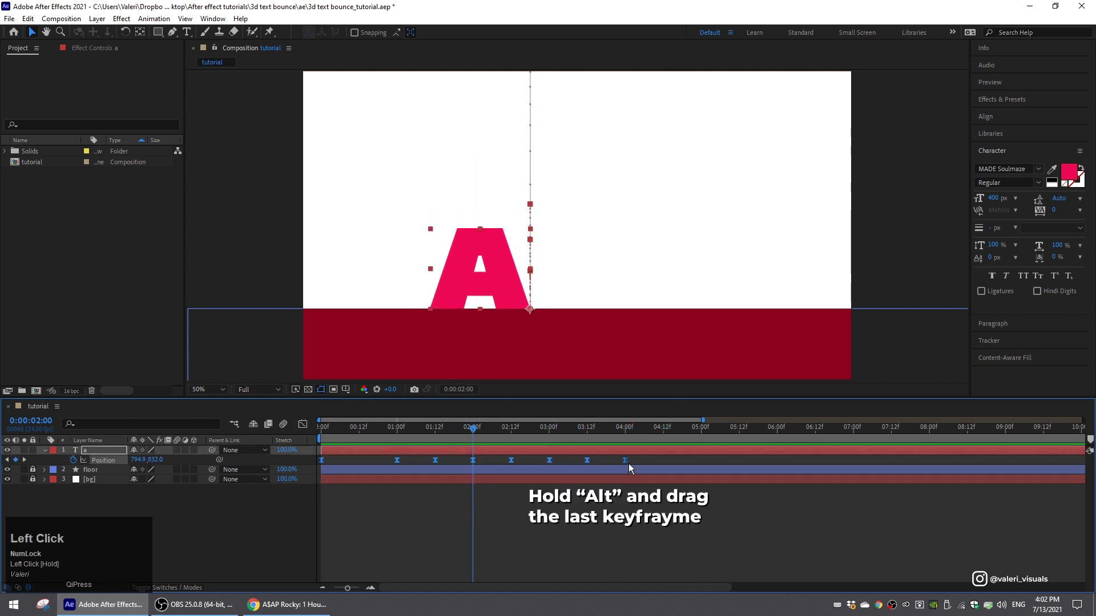
{"action": "left_click_drag", "start_coordinate": [627, 464], "coordinate": [321, 429]}
{"action": "key", "text": "space"}
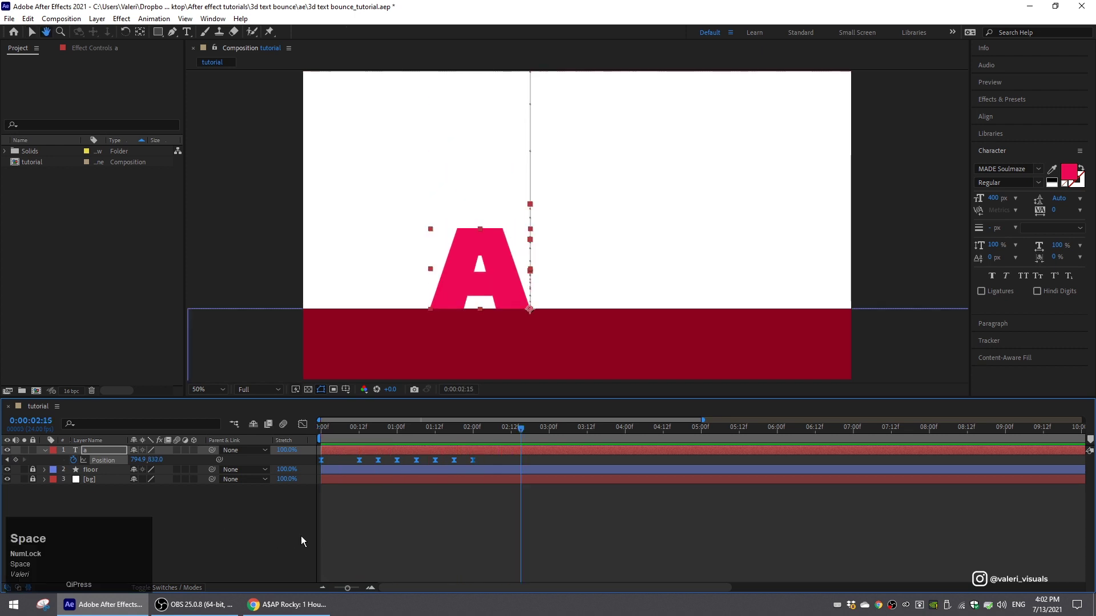
- Shorten the gaps between the later Position keyframes so the smaller bounces happen faster
{"action": "left_click", "coordinate": [454, 461]}
{"action": "mouse_move", "coordinate": [453, 461]}
{"action": "left_mouse_down"}
{"action": "mouse_move", "coordinate": [475, 465]}
{"action": "mouse_move", "coordinate": [431, 461]}
{"action": "mouse_move", "coordinate": [455, 463]}
{"action": "left_mouse_up"}
{"action": "left_click_drag", "start_coordinate": [460, 461], "coordinate": [398, 469]}
{"action": "left_click_drag", "start_coordinate": [462, 458], "coordinate": [318, 489]}
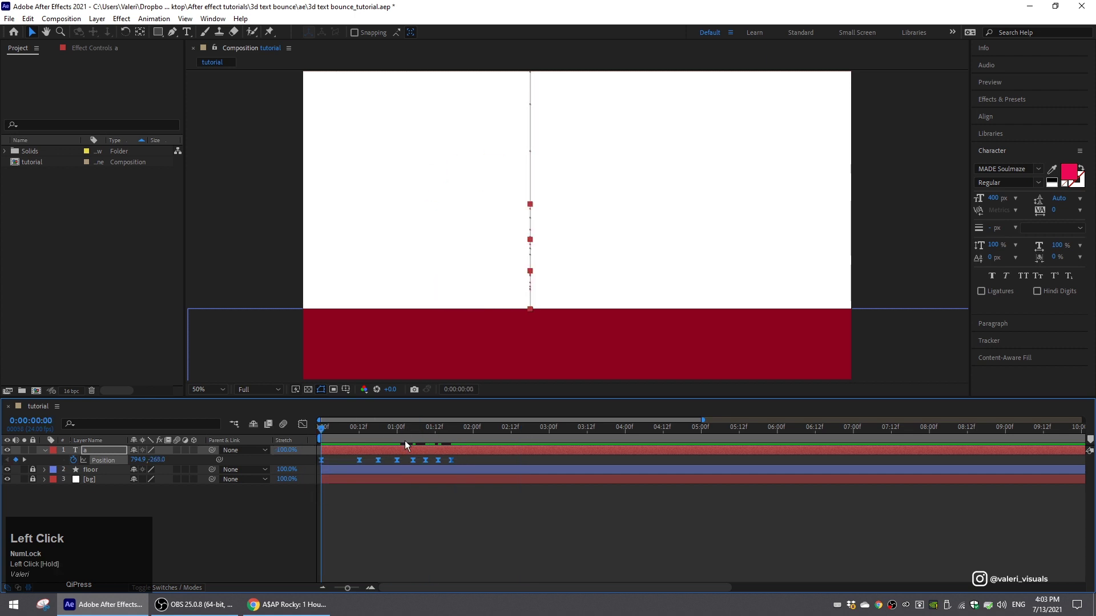
- Stretch the whole set of Position keyframes proportionally to end at 0:00:02:00 and preview the bounce
{"action": "left_click_drag", "start_coordinate": [477, 433], "coordinate": [276, 460]}
{"action": "key", "text": "space"}
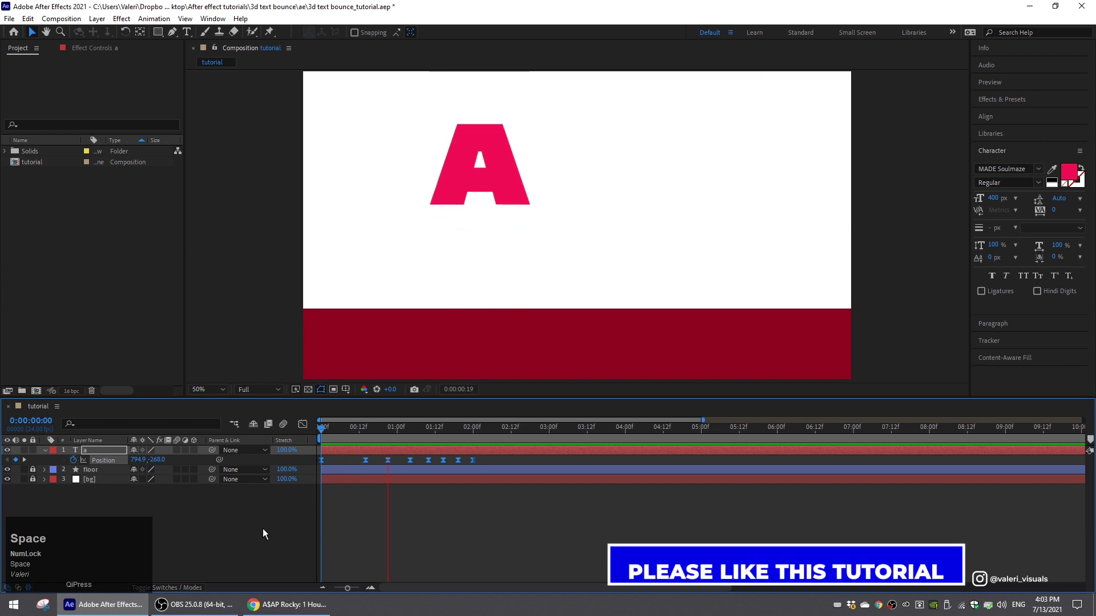
- Stop the preview, park at 0:00:00:14 where the A meets the floor, and make the unlocked floor and letter A layers 3D
{"action": "key", "text": "space"}
{"action": "left_click_drag", "start_coordinate": [456, 429], "coordinate": [368, 448]}
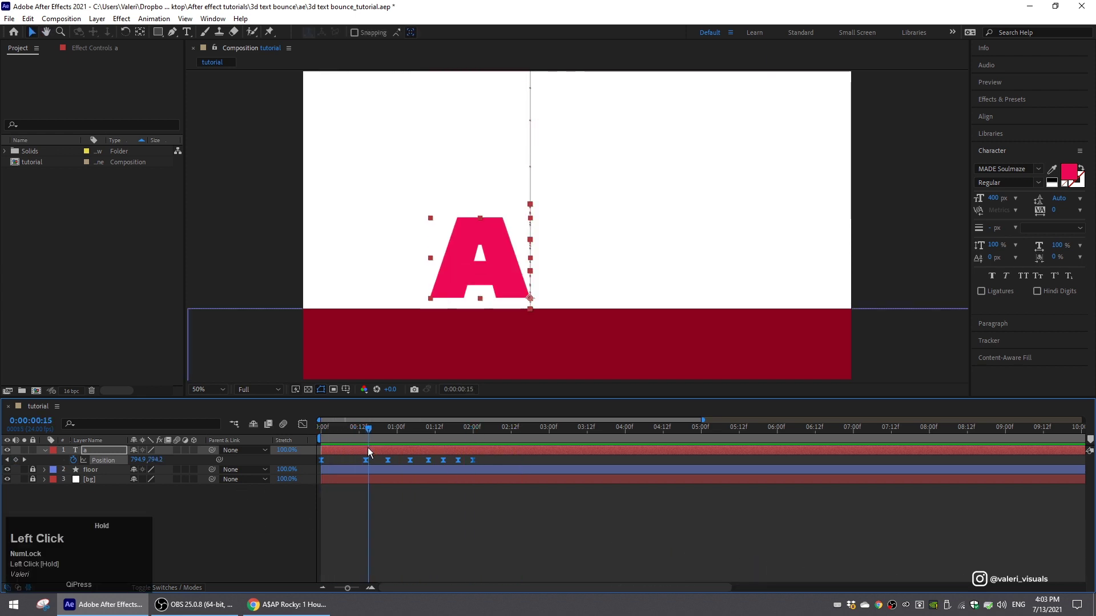
{"action": "left_click", "coordinate": [116, 450]}
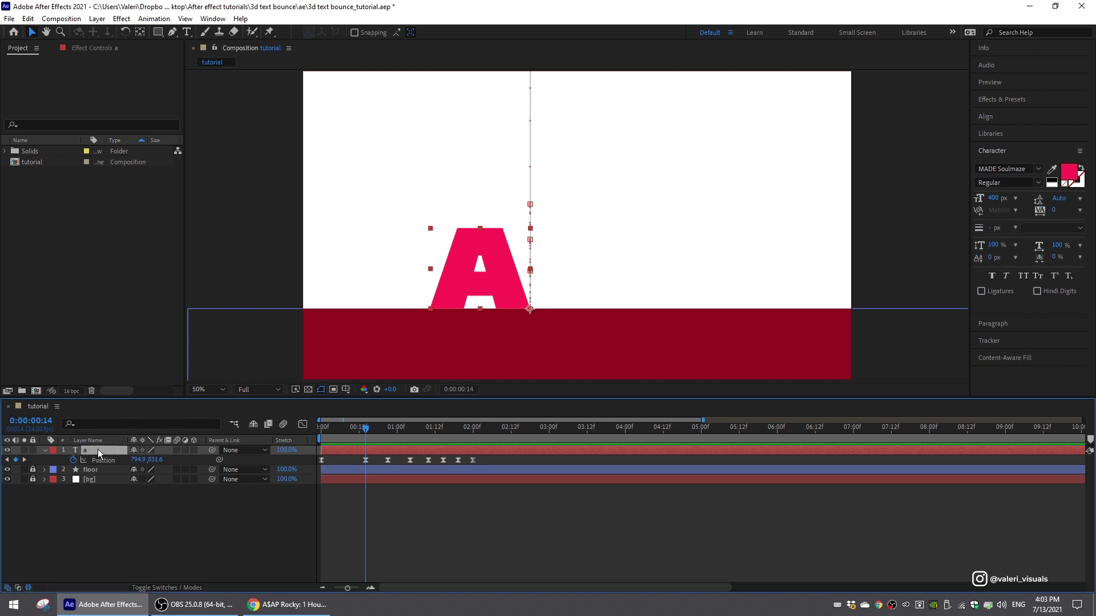
{"action": "left_click", "coordinate": [44, 450]}
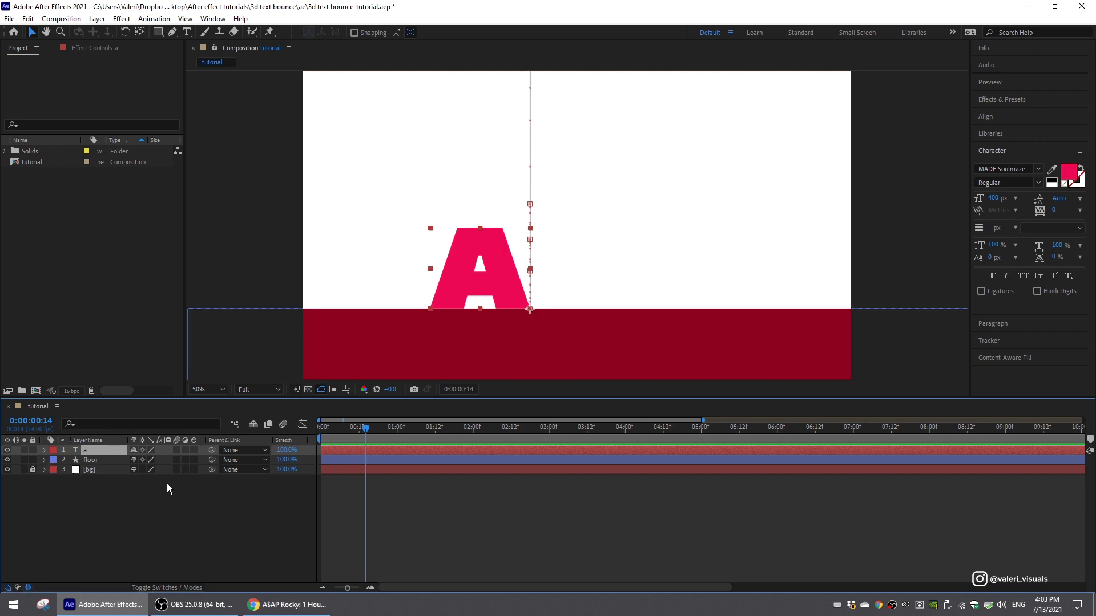
{"action": "left_click", "coordinate": [193, 459]}
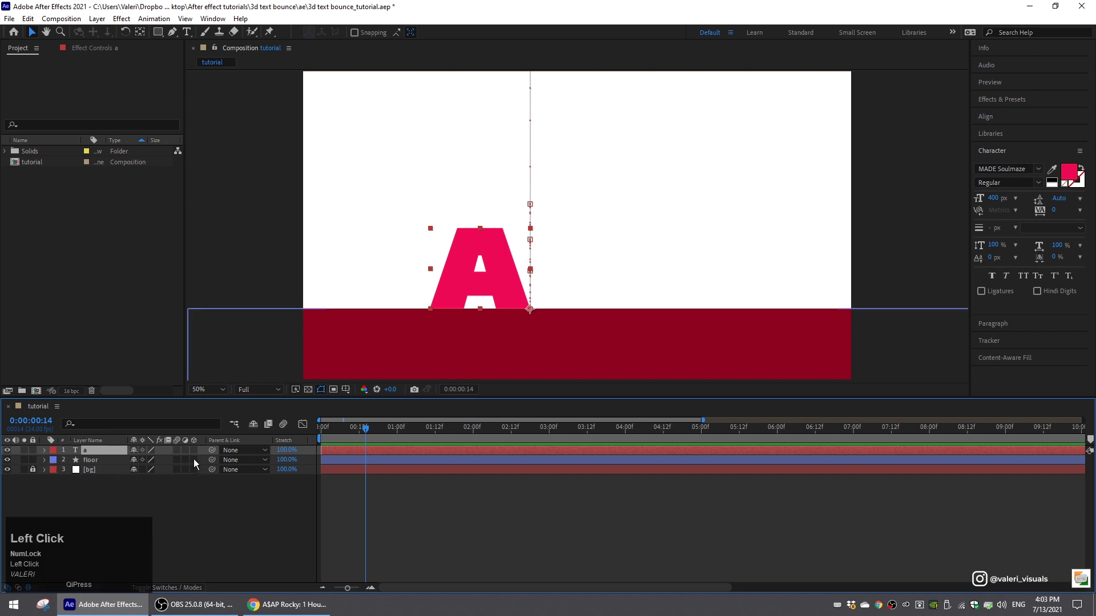
{"action": "left_click", "coordinate": [194, 450]}
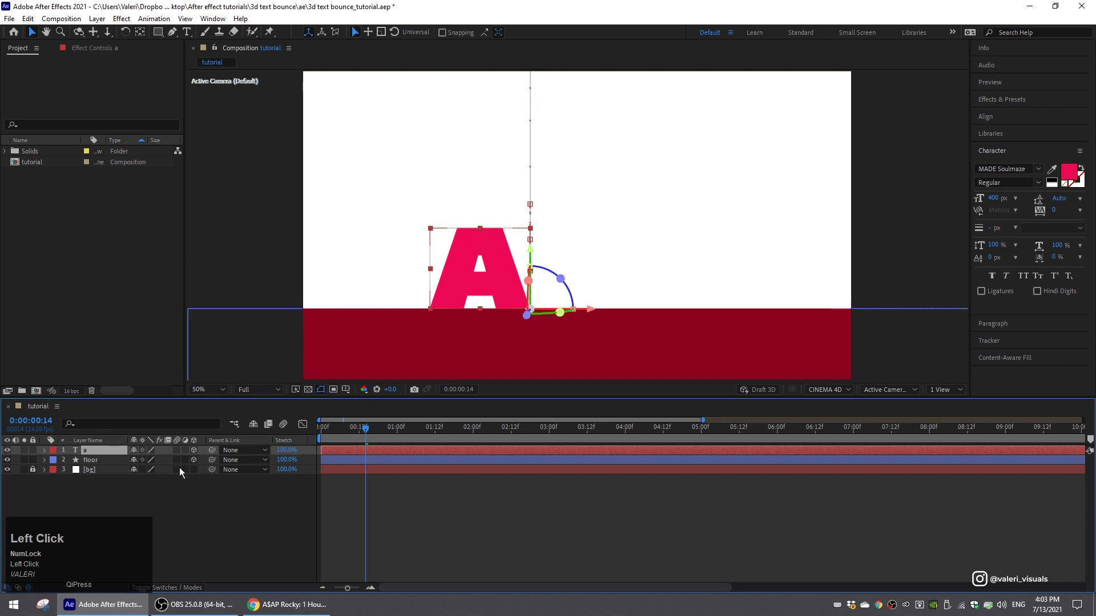
{"action": "left_click", "coordinate": [179, 590]}
{"action": "left_click", "coordinate": [178, 590]}
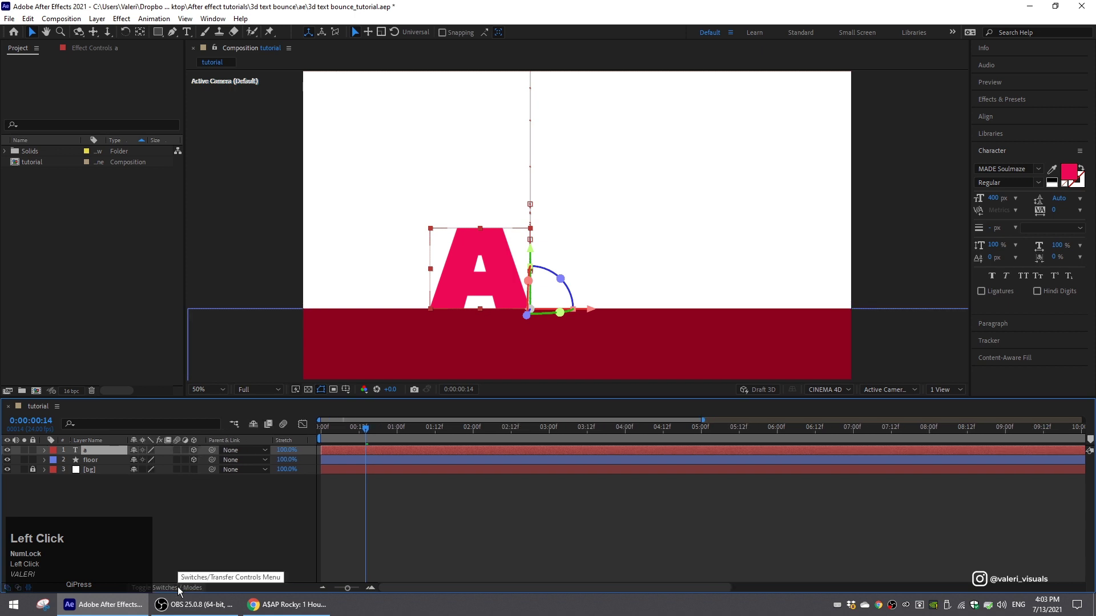
{"action": "left_click", "coordinate": [179, 590]}
{"action": "left_click", "coordinate": [178, 590]}
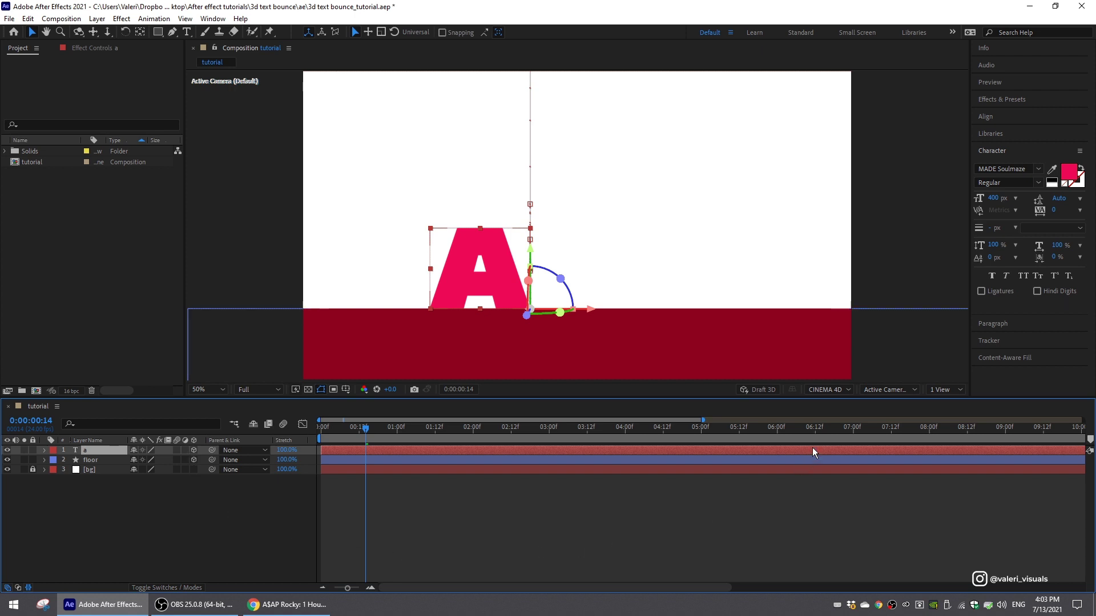
- Select CINEMA 4D as the composition's 3D renderer and confirm the composition settings
{"action": "left_click", "coordinate": [827, 390]}
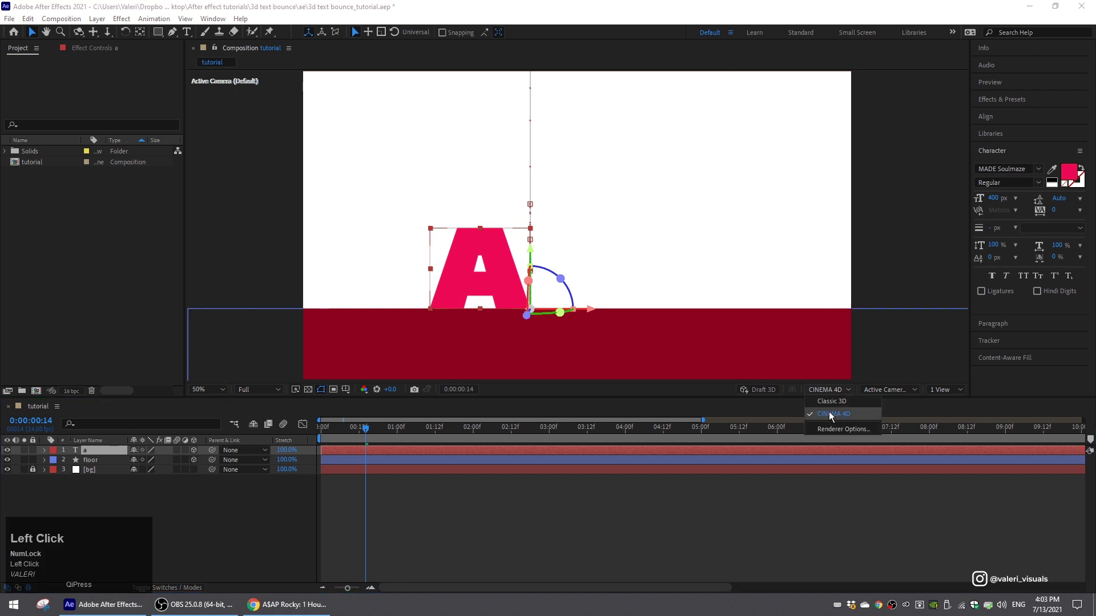
{"action": "left_click", "coordinate": [829, 413]}
{"action": "left_click", "coordinate": [521, 509]}
{"action": "key", "text": "ctrl+k"}
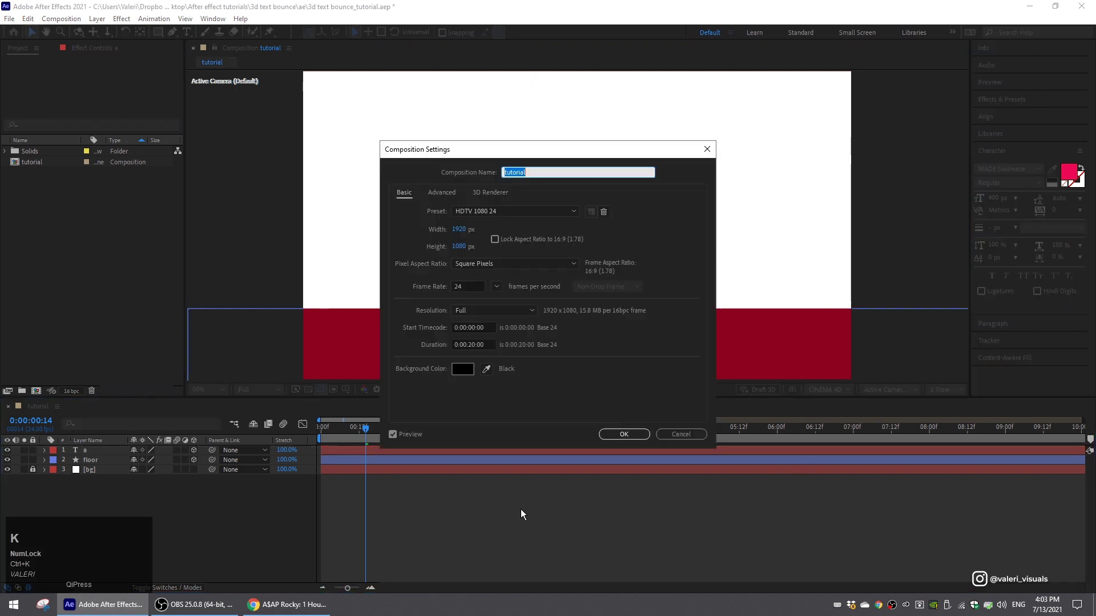
{"action": "left_click", "coordinate": [490, 192]}
{"action": "left_click", "coordinate": [461, 242]}
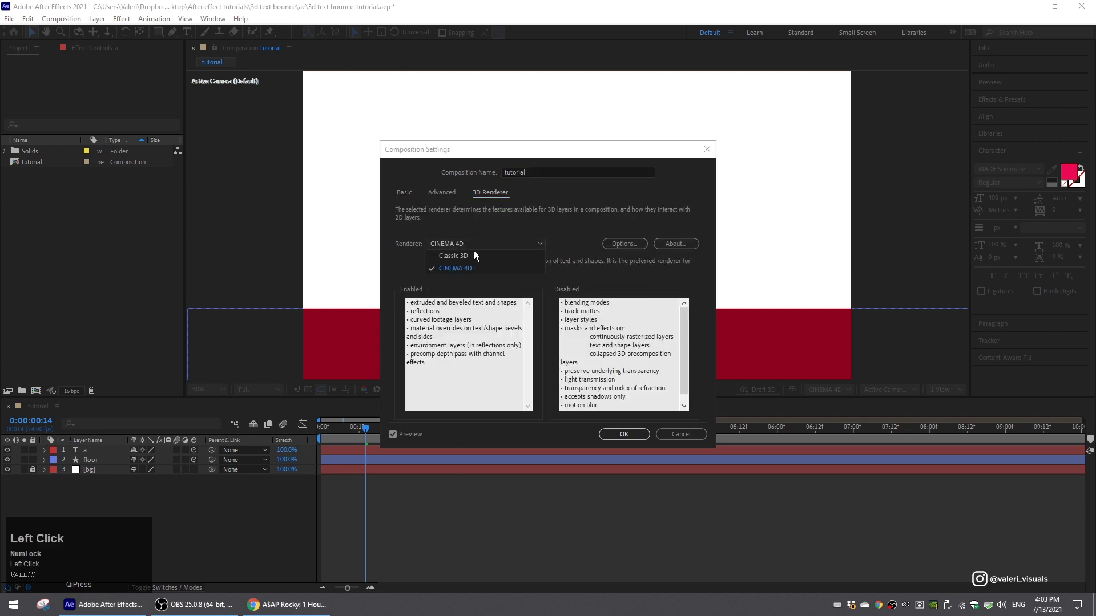
{"action": "left_click", "coordinate": [448, 268]}
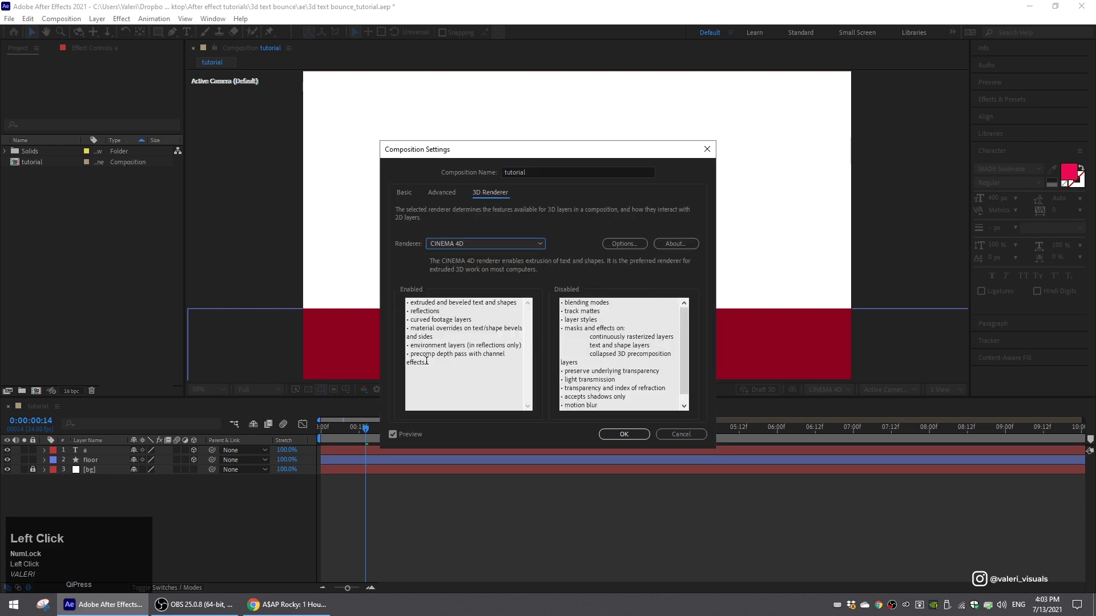
{"action": "left_click", "coordinate": [614, 435]}
- Look at the scene from Custom View 1 and set the floor layer's Extrusion Depth to 1000
{"action": "left_click", "coordinate": [873, 391]}
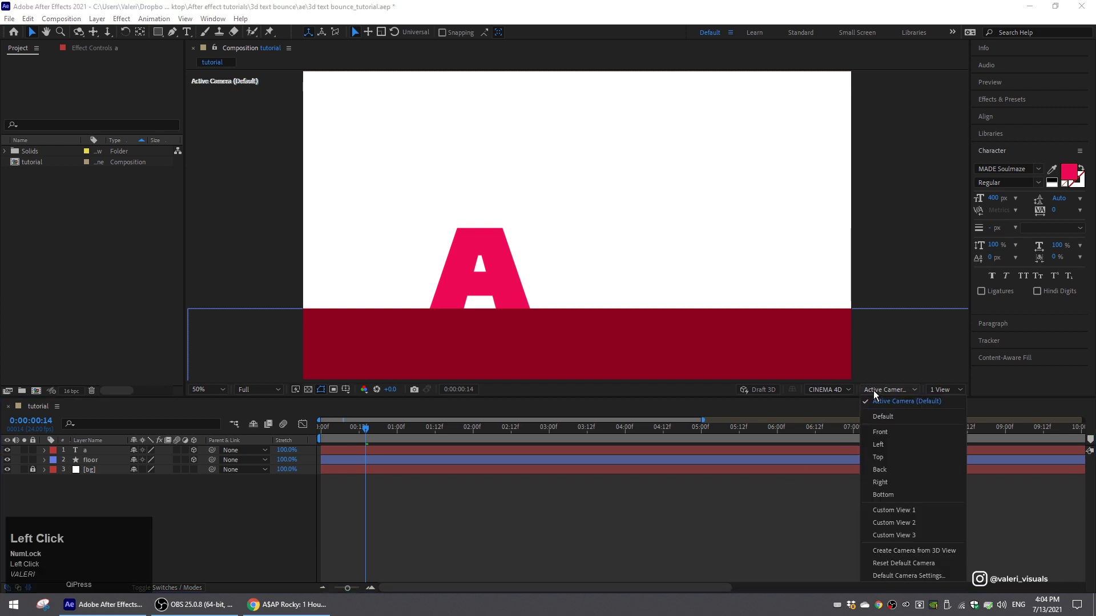
{"action": "left_click", "coordinate": [900, 510]}
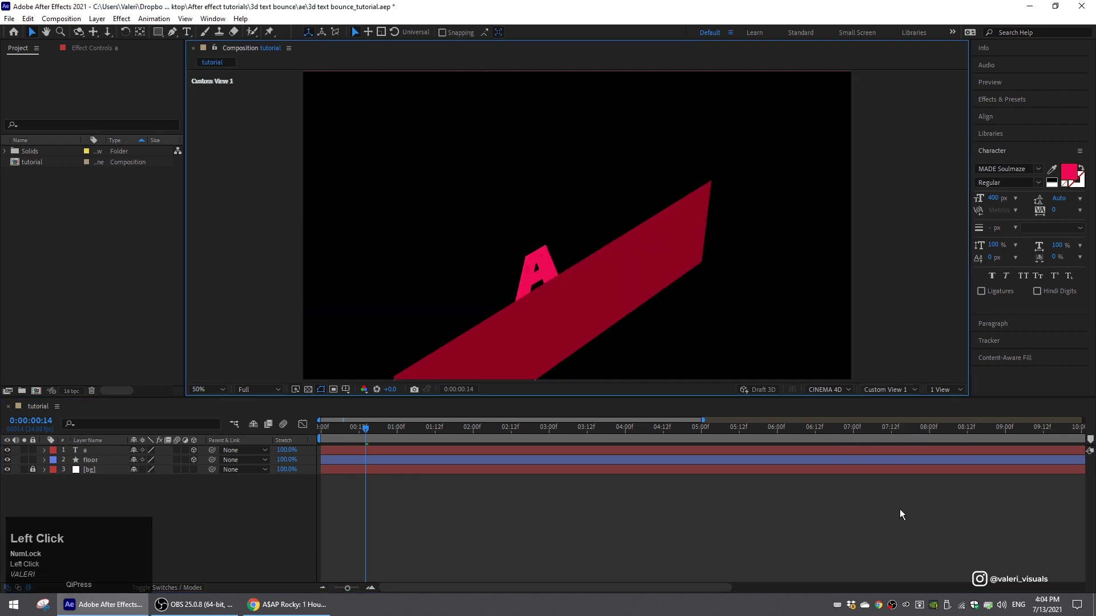
{"action": "left_click", "coordinate": [479, 354]}
{"action": "left_click", "coordinate": [44, 461]}
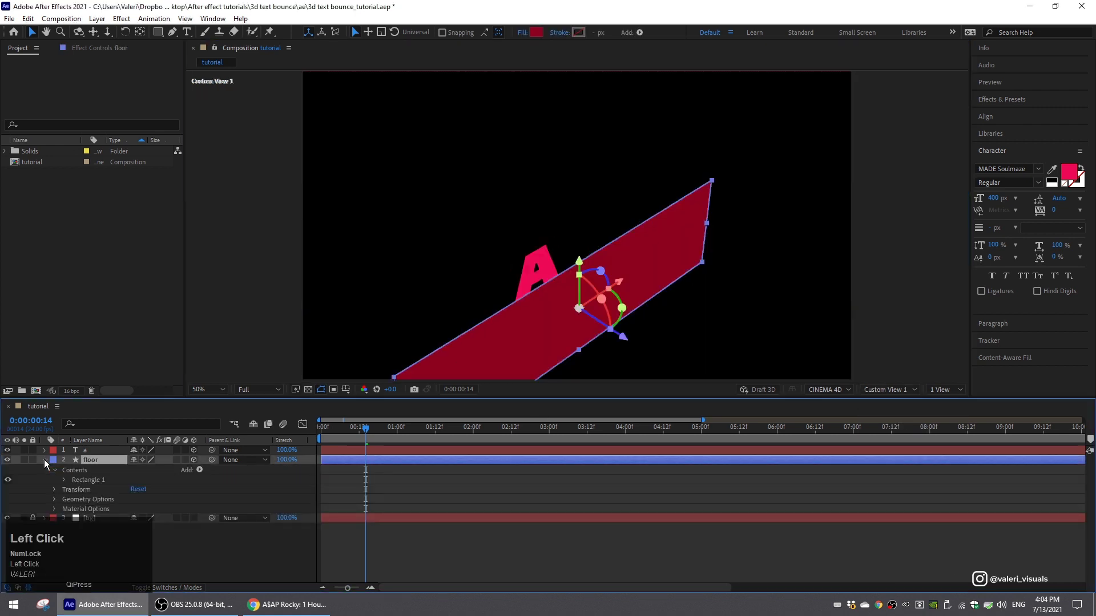
{"action": "left_click", "coordinate": [53, 499]}
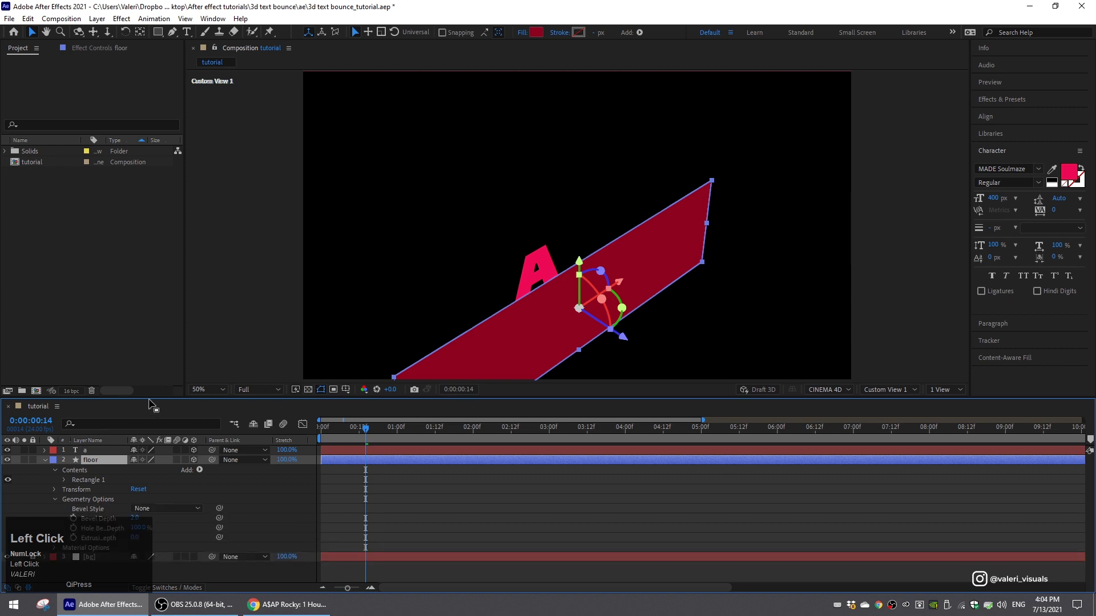
{"action": "left_click_drag", "start_coordinate": [152, 398], "coordinate": [151, 365]}
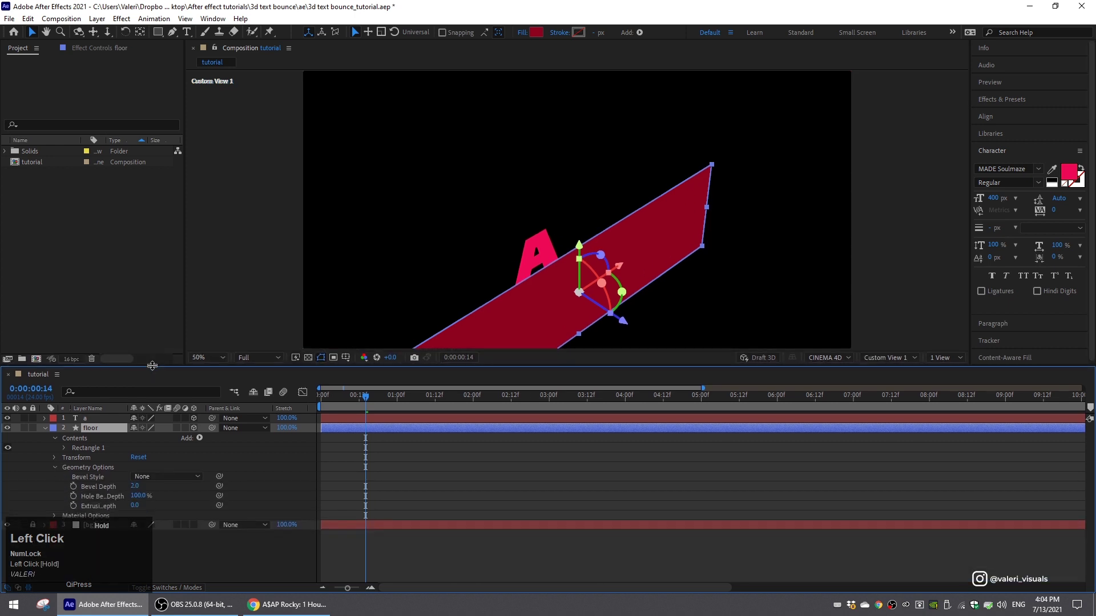
{"action": "left_click_drag", "start_coordinate": [136, 506], "coordinate": [568, 511]}
{"action": "left_click", "coordinate": [139, 506]}
{"action": "type", "text": "100"}
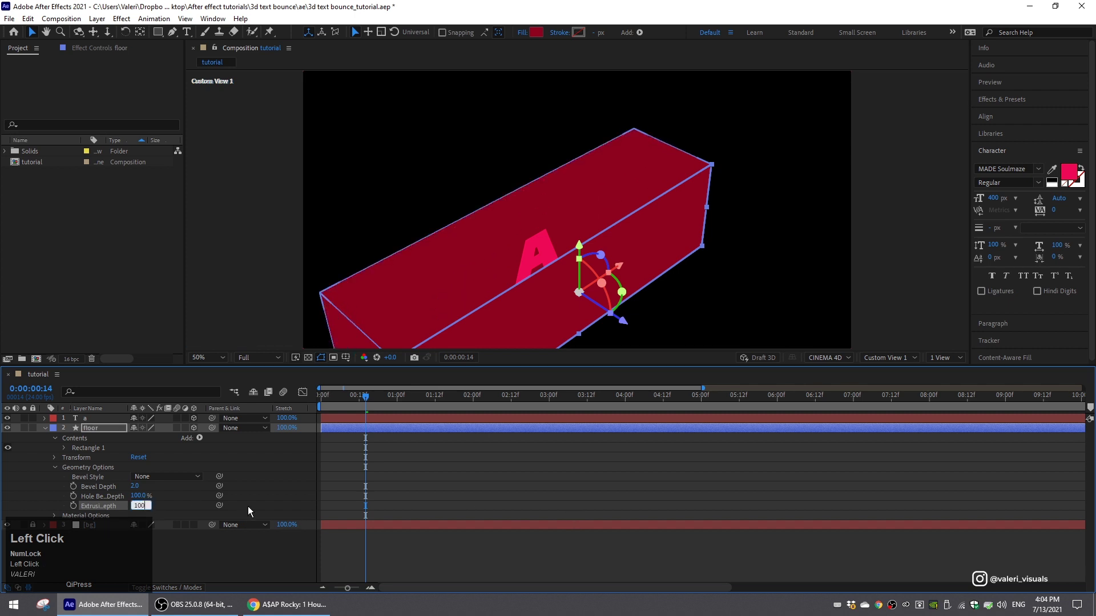
{"action": "type", "text": "0"}
{"action": "key", "text": "Return"}
- Add a Side Color to the floor's Rectangle 1, darken it to 500011, and lock the floor layer
{"action": "left_click", "coordinate": [108, 448]}
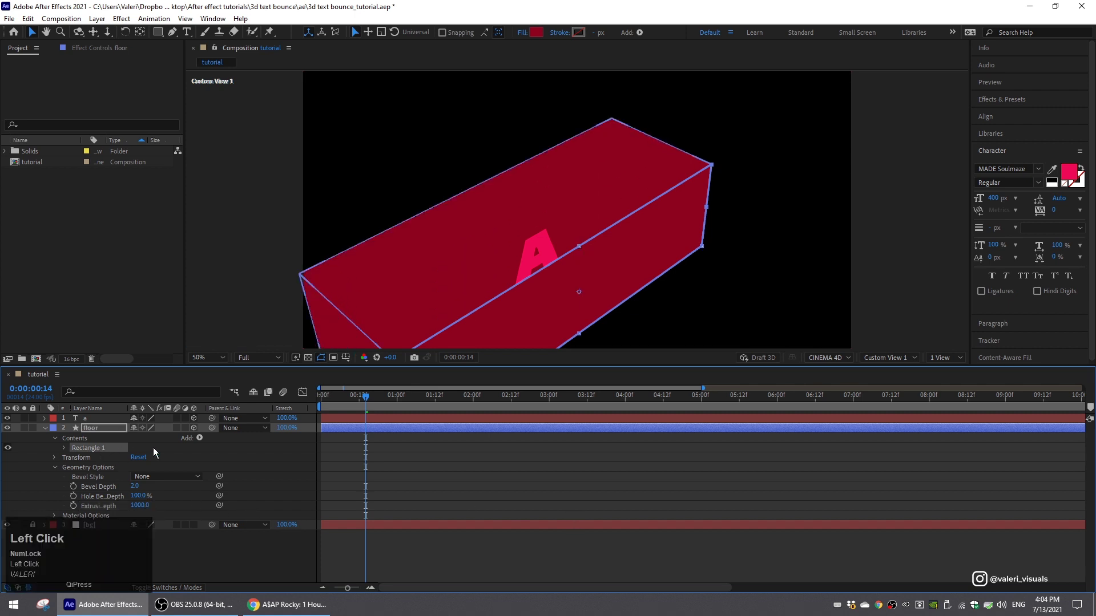
{"action": "left_click", "coordinate": [200, 438]}
{"action": "mouse_move", "coordinate": [251, 285]}
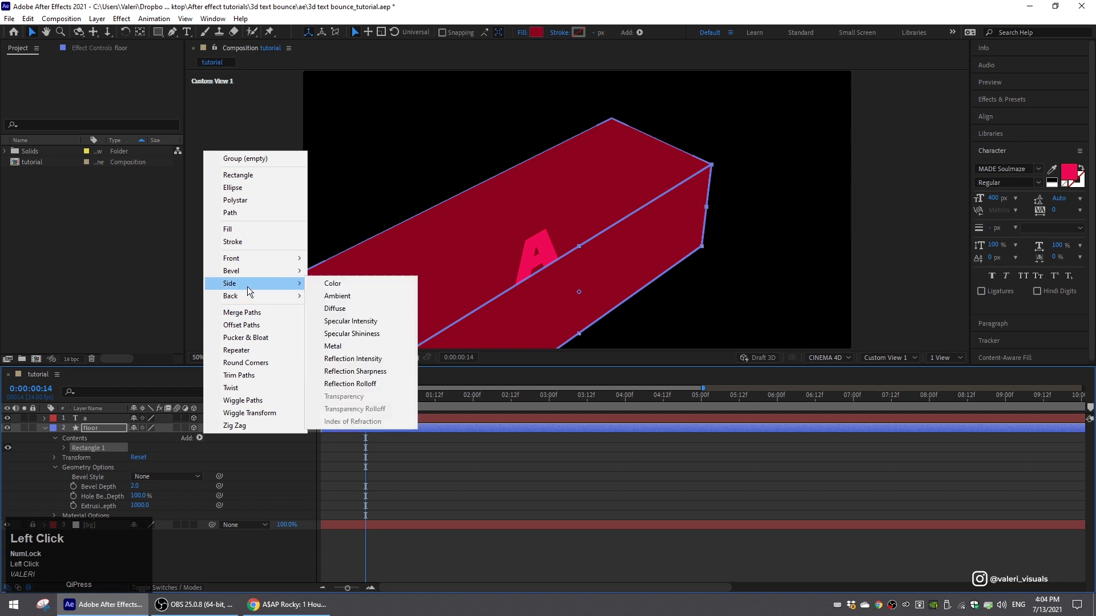
{"action": "left_click", "coordinate": [334, 285]}
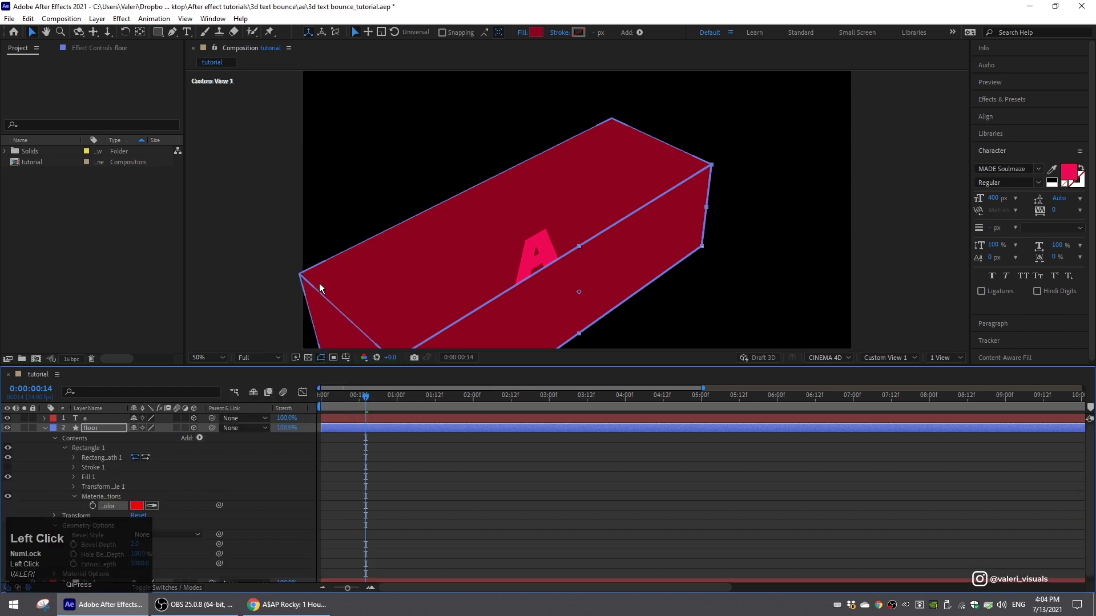
{"action": "left_click", "coordinate": [519, 332]}
{"action": "left_click", "coordinate": [143, 506]}
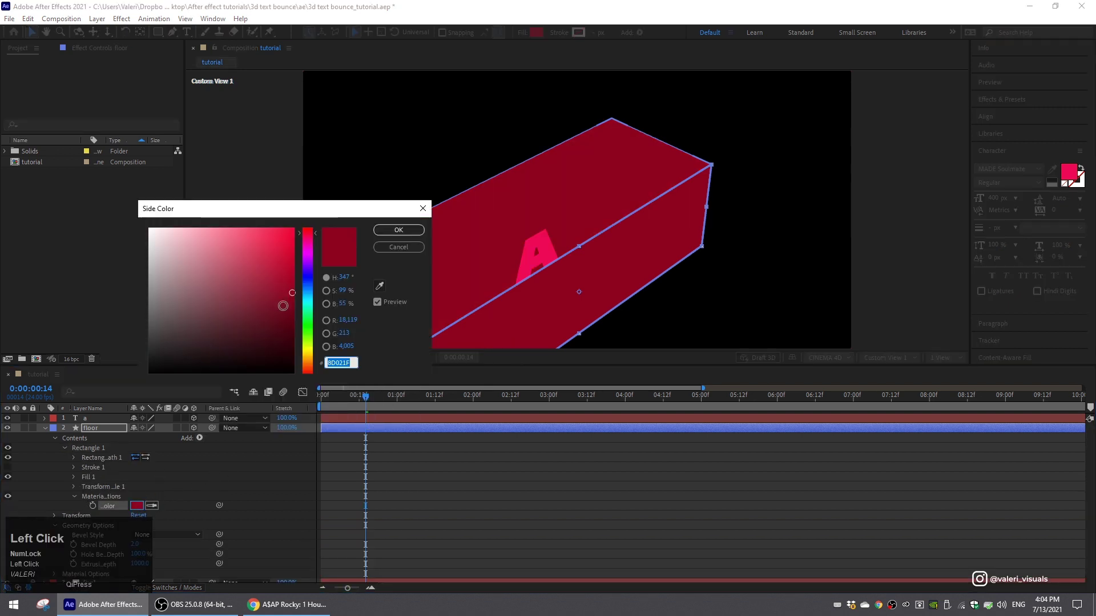
{"action": "left_click_drag", "start_coordinate": [293, 313], "coordinate": [301, 327]}
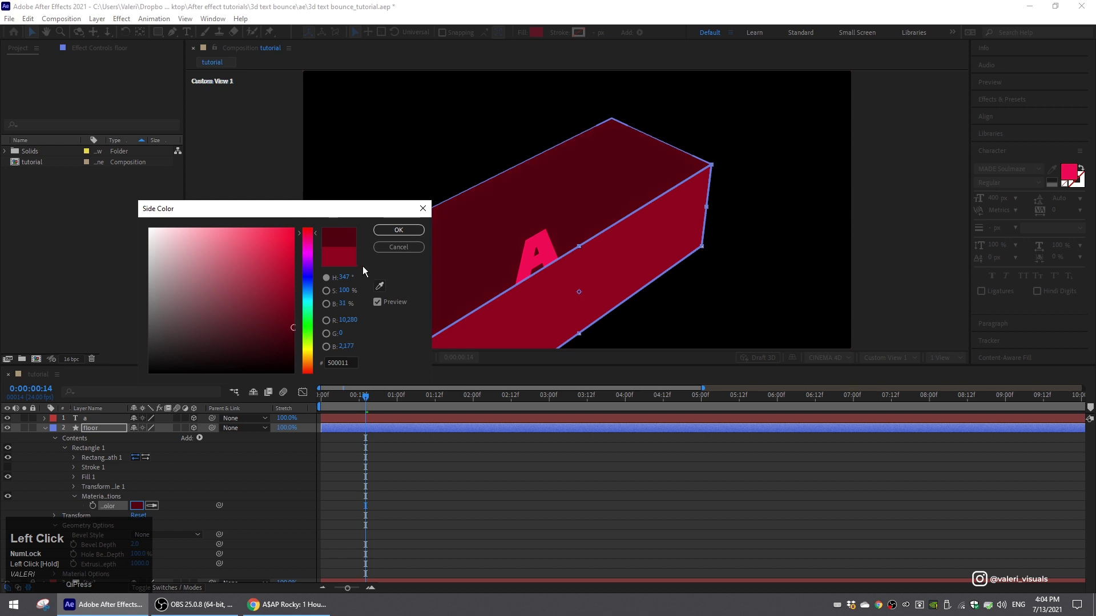
{"action": "left_click", "coordinate": [398, 230]}
{"action": "left_click", "coordinate": [45, 428]}
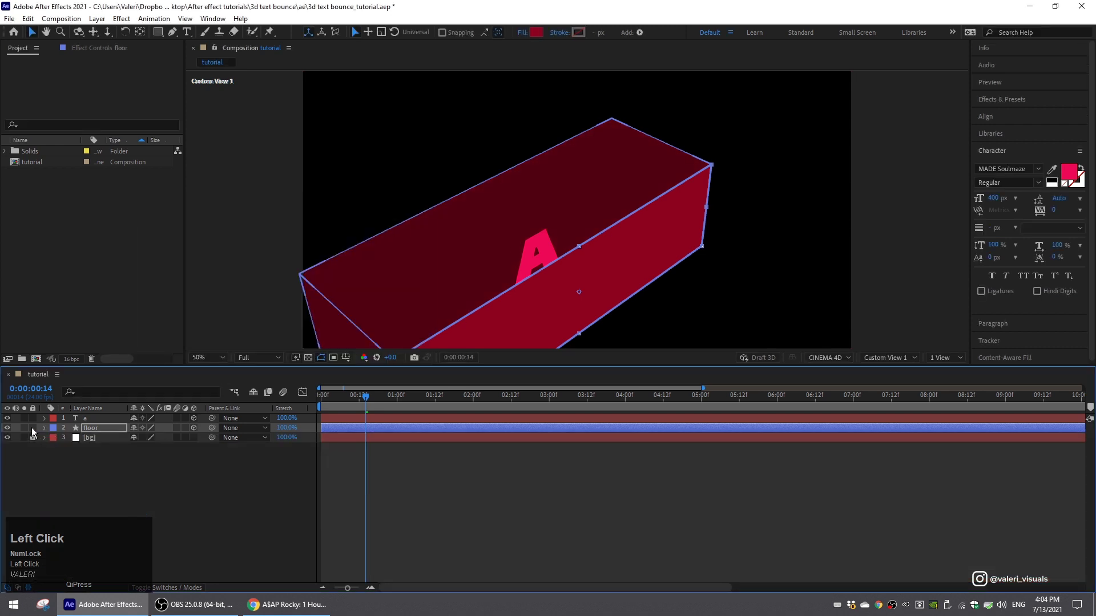
{"action": "left_click", "coordinate": [32, 428]}
- Give the letter A layer an Extrusion Depth of 150 in its Geometry Options
{"action": "left_click", "coordinate": [93, 420]}
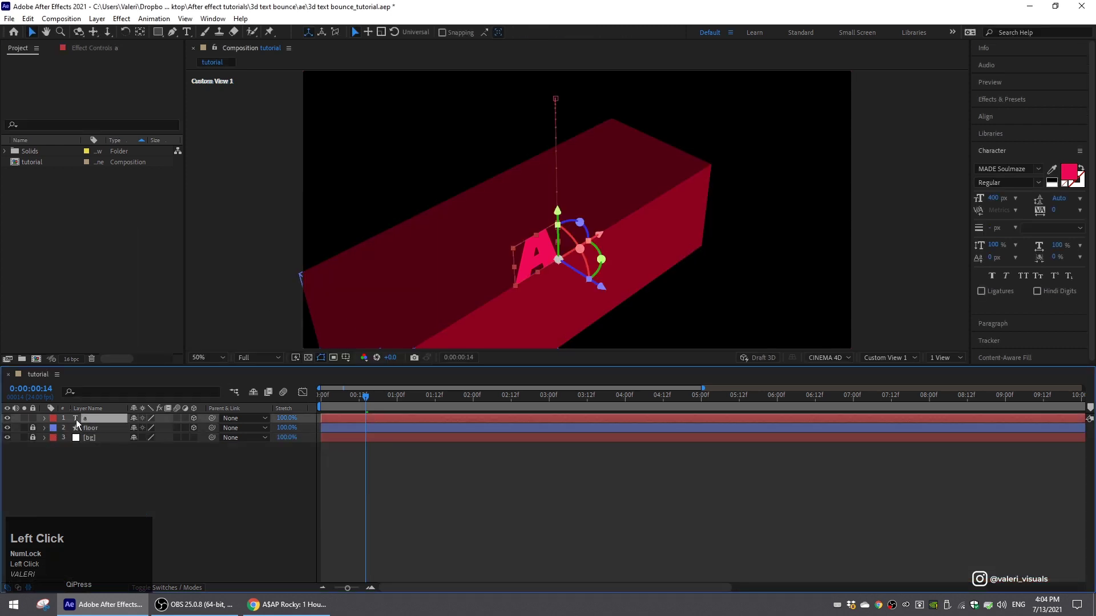
{"action": "left_click", "coordinate": [46, 419]}
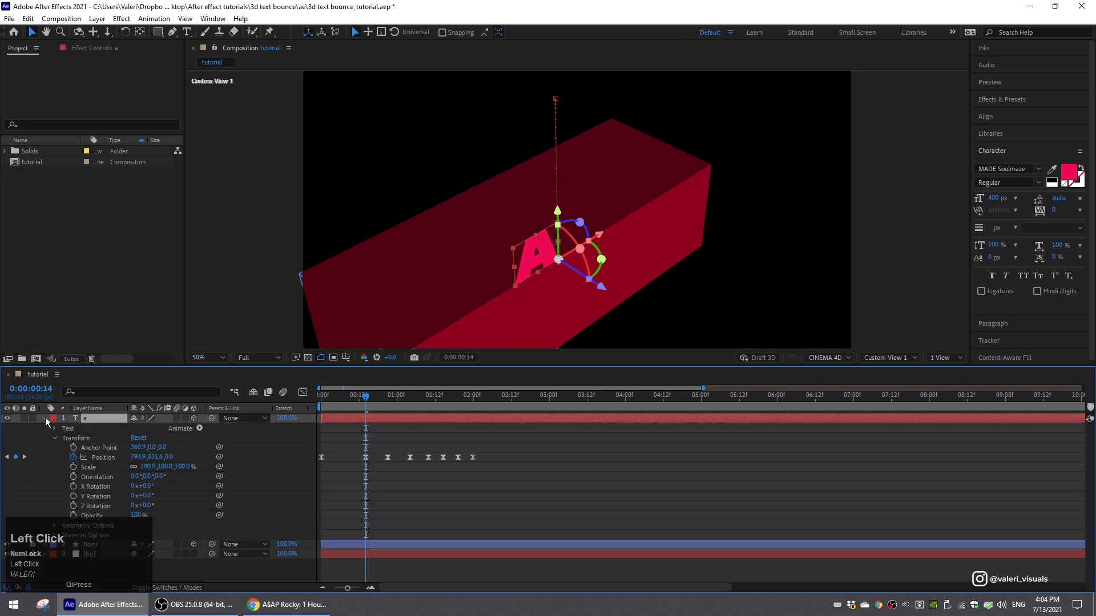
{"action": "left_click", "coordinate": [54, 439]}
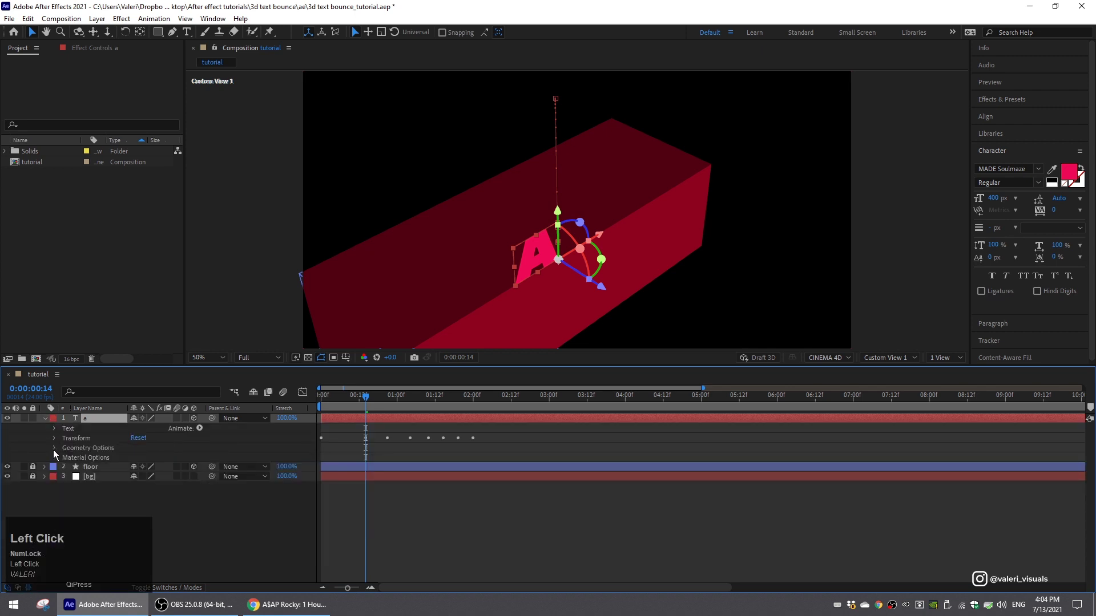
{"action": "left_click", "coordinate": [56, 448]}
{"action": "left_click_drag", "start_coordinate": [137, 488], "coordinate": [149, 500]}
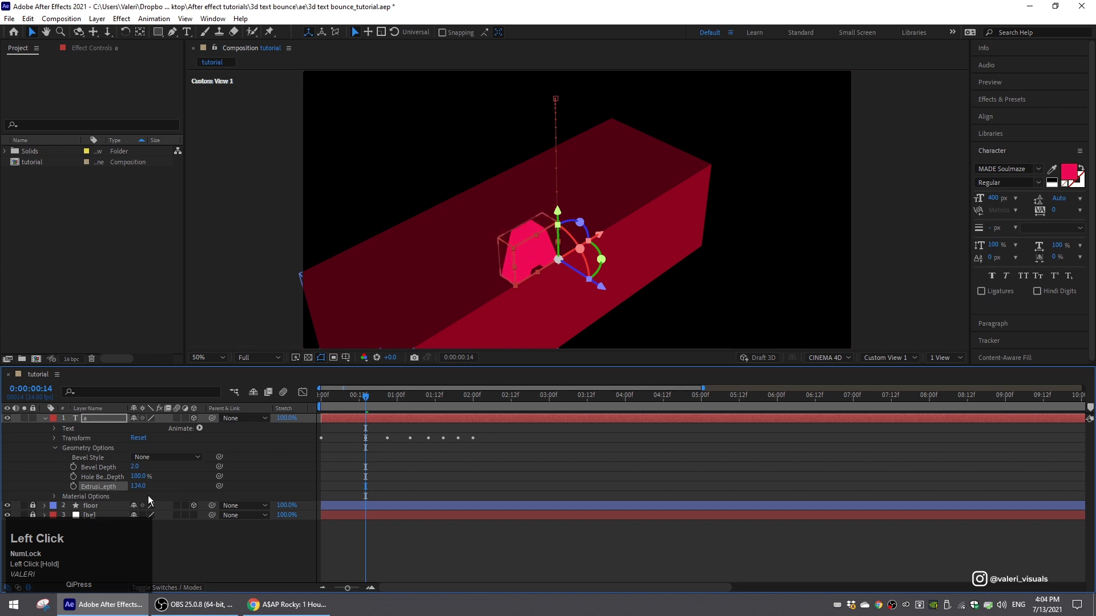
{"action": "left_click", "coordinate": [208, 497]}
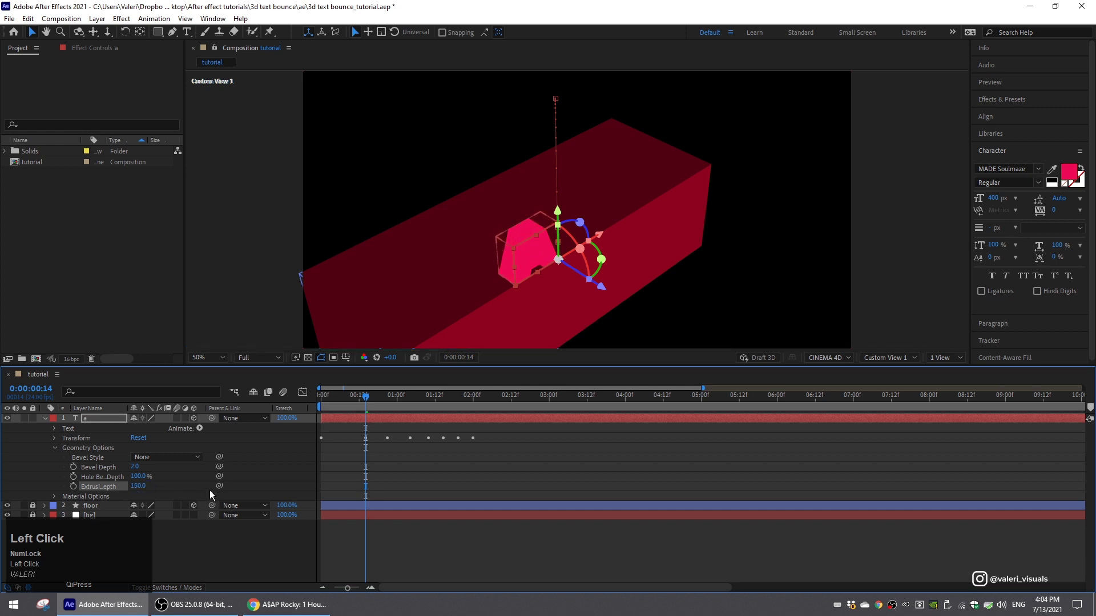
- Add a Side Color text animator to the letter A, set it to the darker pink 84002B, and collapse the layer
{"action": "left_click", "coordinate": [68, 429]}
{"action": "left_click", "coordinate": [200, 429]}
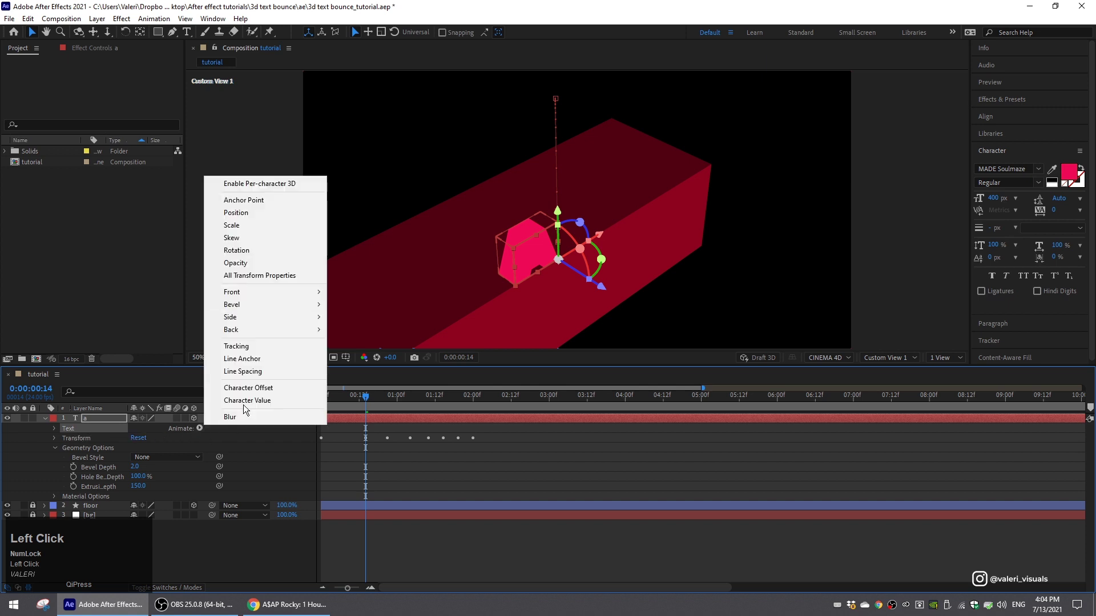
{"action": "mouse_move", "coordinate": [256, 318]}
{"action": "left_click", "coordinate": [451, 317]}
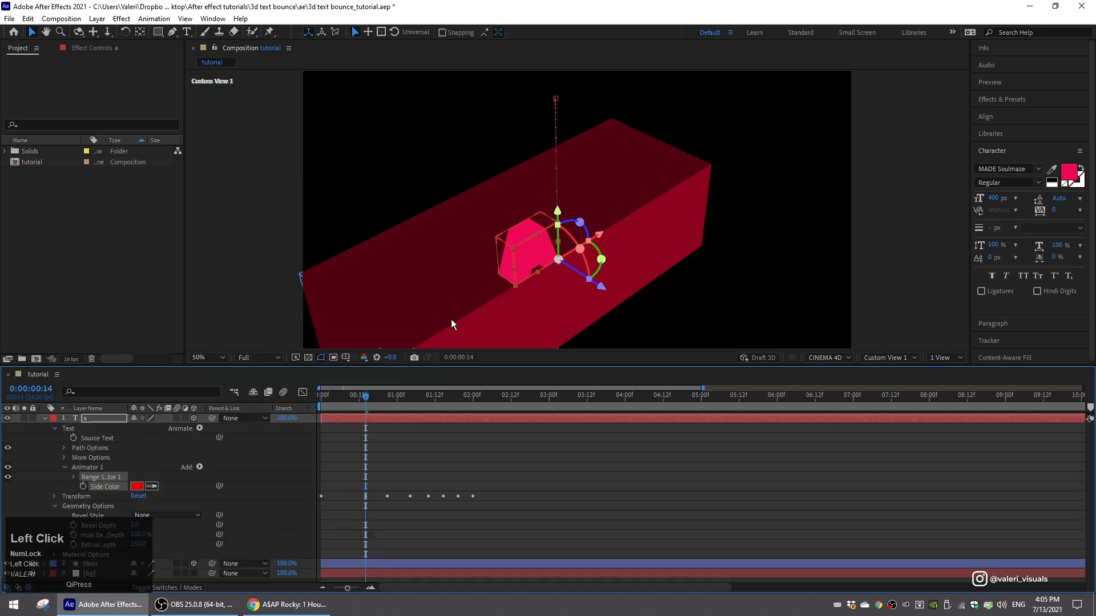
{"action": "left_click", "coordinate": [152, 488]}
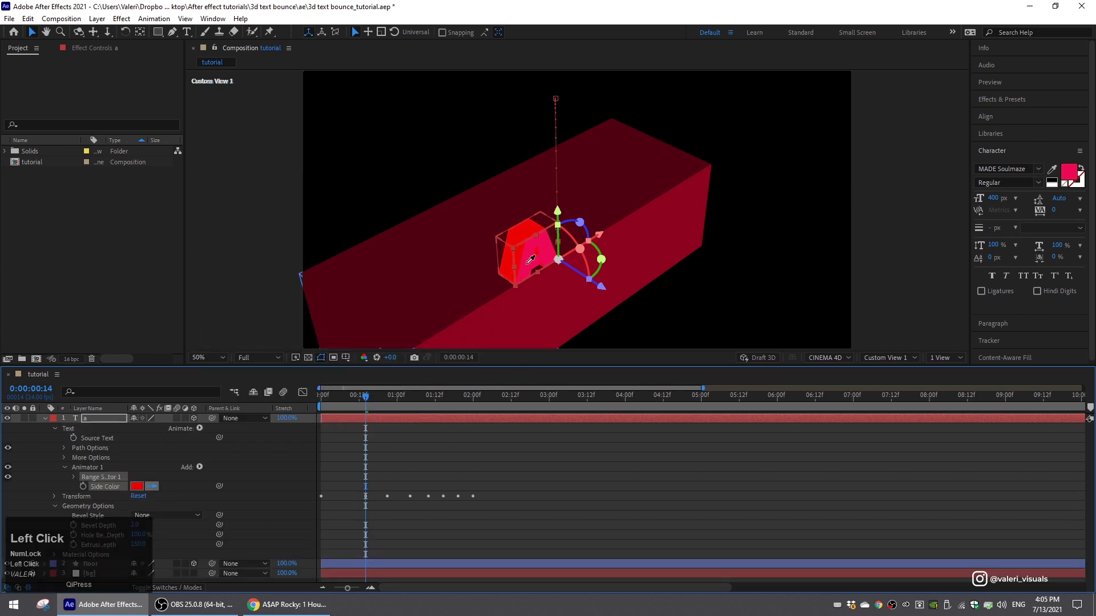
{"action": "left_click", "coordinate": [142, 486]}
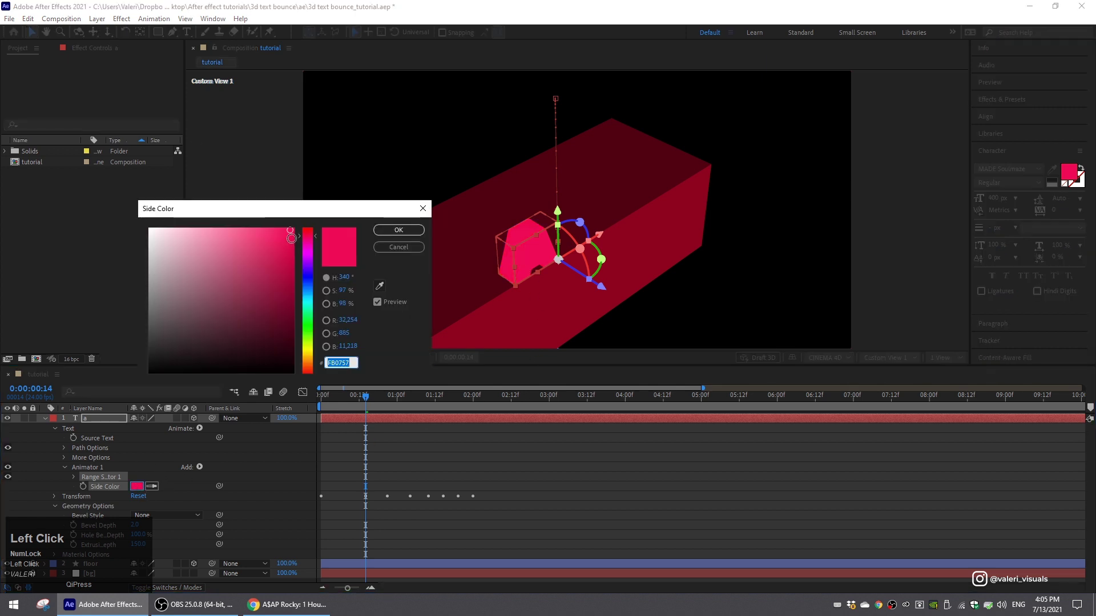
{"action": "left_click_drag", "start_coordinate": [291, 238], "coordinate": [303, 296]}
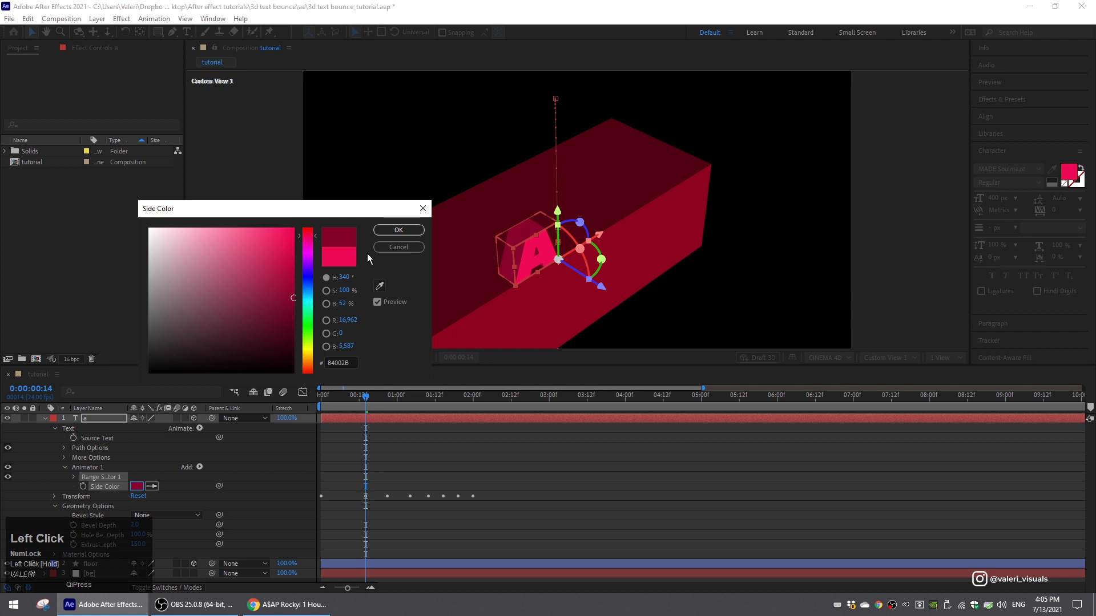
{"action": "left_click", "coordinate": [391, 232]}
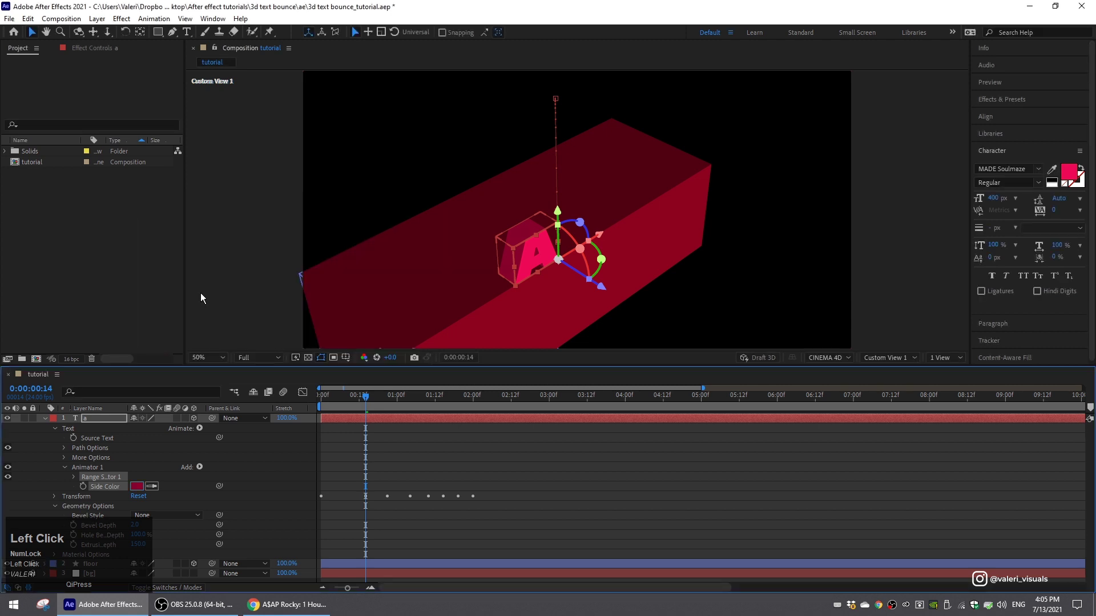
{"action": "left_click", "coordinate": [43, 417]}
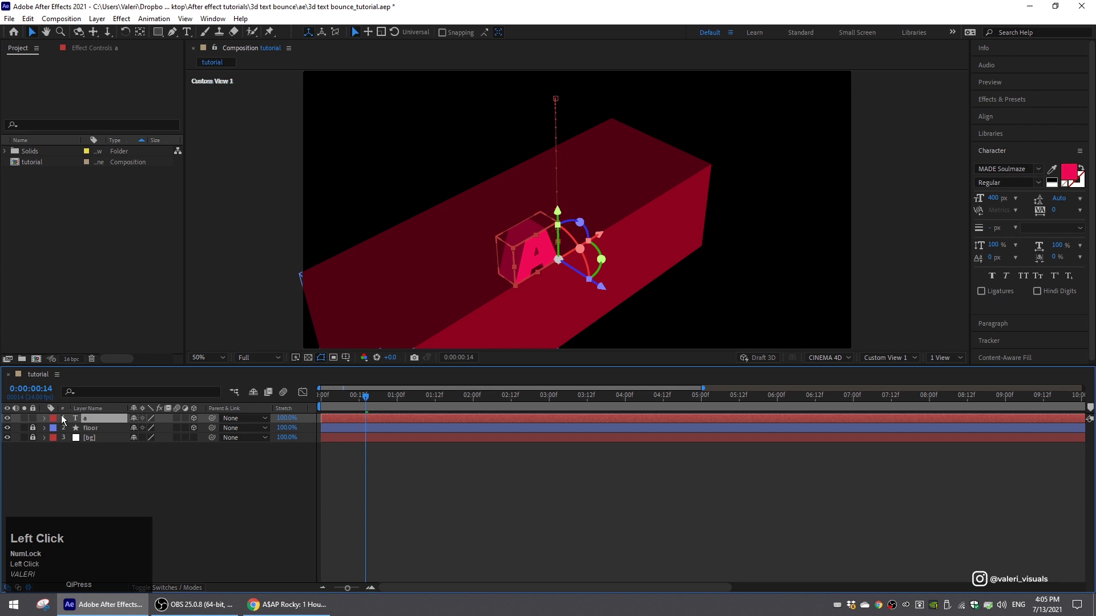
- Create a null object, make it a 3D layer, and move it along X to the letter A
{"action": "key", "text": "u"}
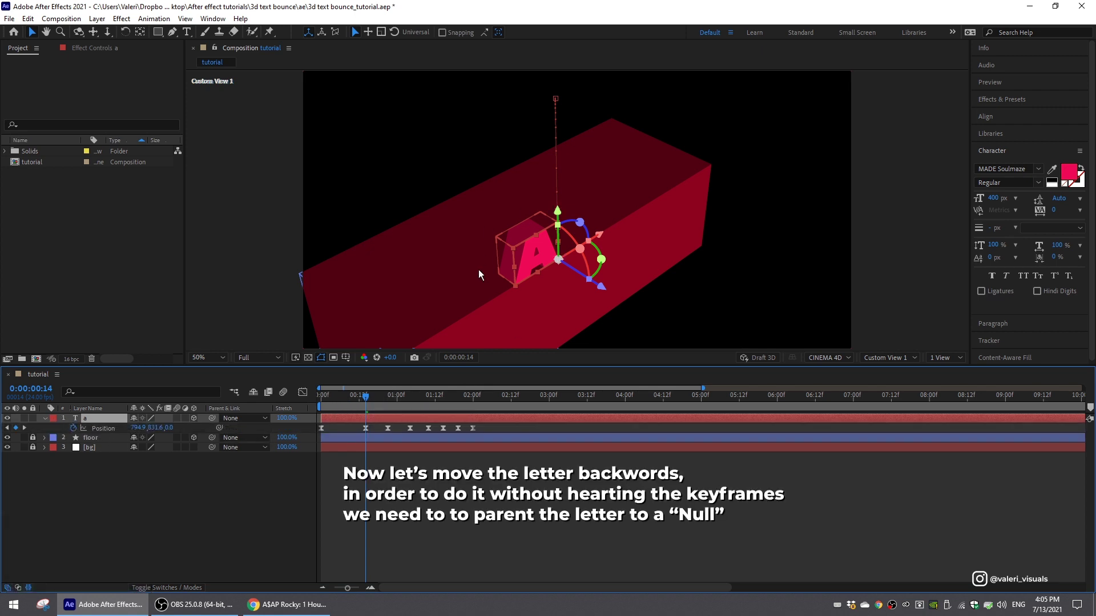
{"action": "right_click", "coordinate": [132, 484]}
{"action": "mouse_move", "coordinate": [197, 345]}
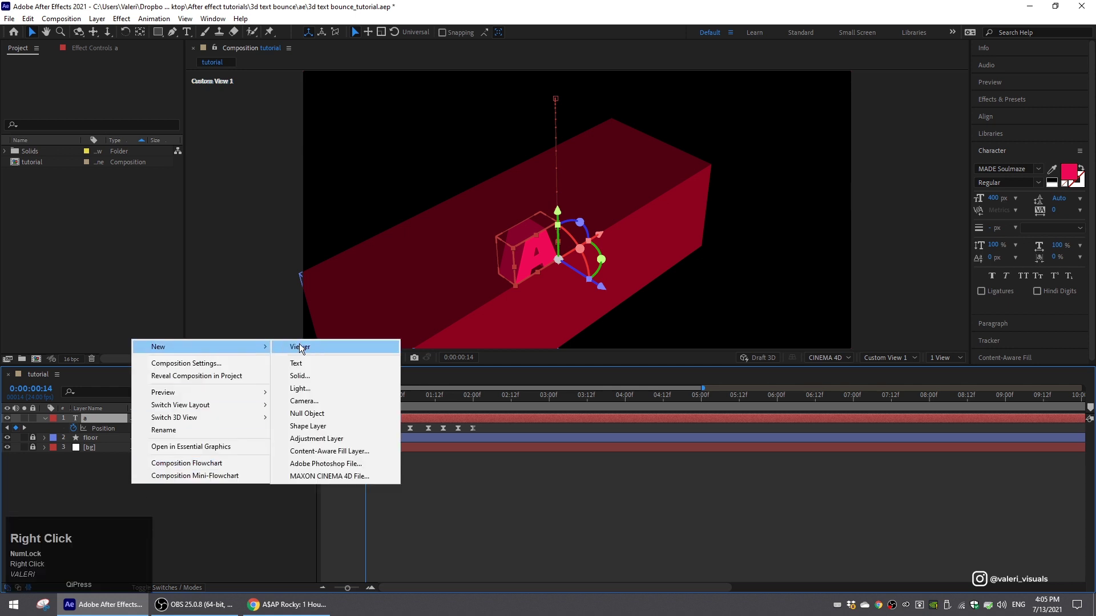
{"action": "left_click", "coordinate": [305, 414]}
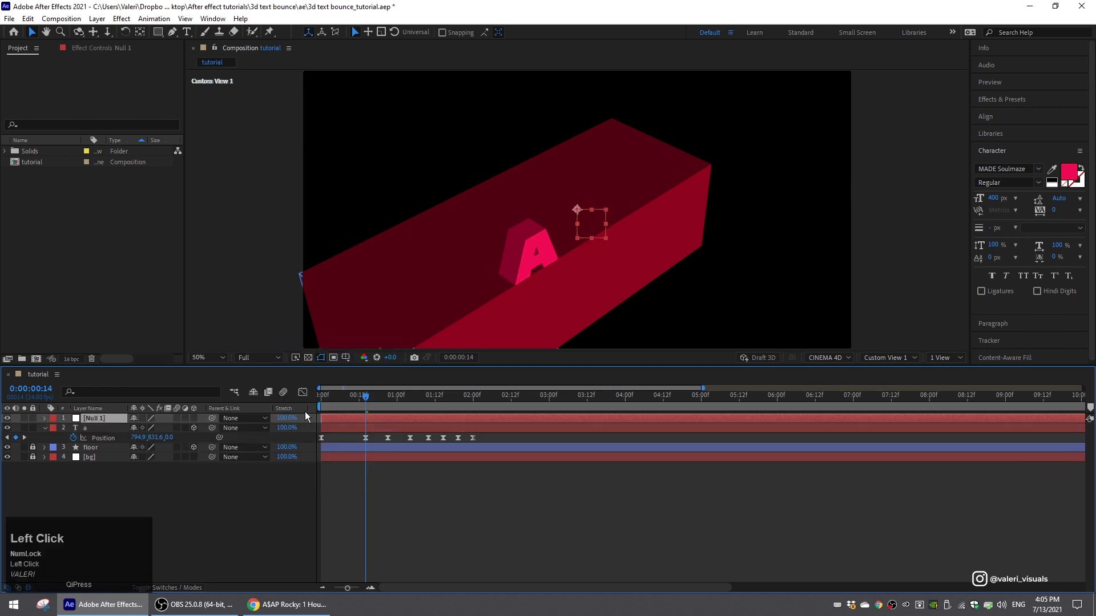
{"action": "left_click", "coordinate": [193, 418]}
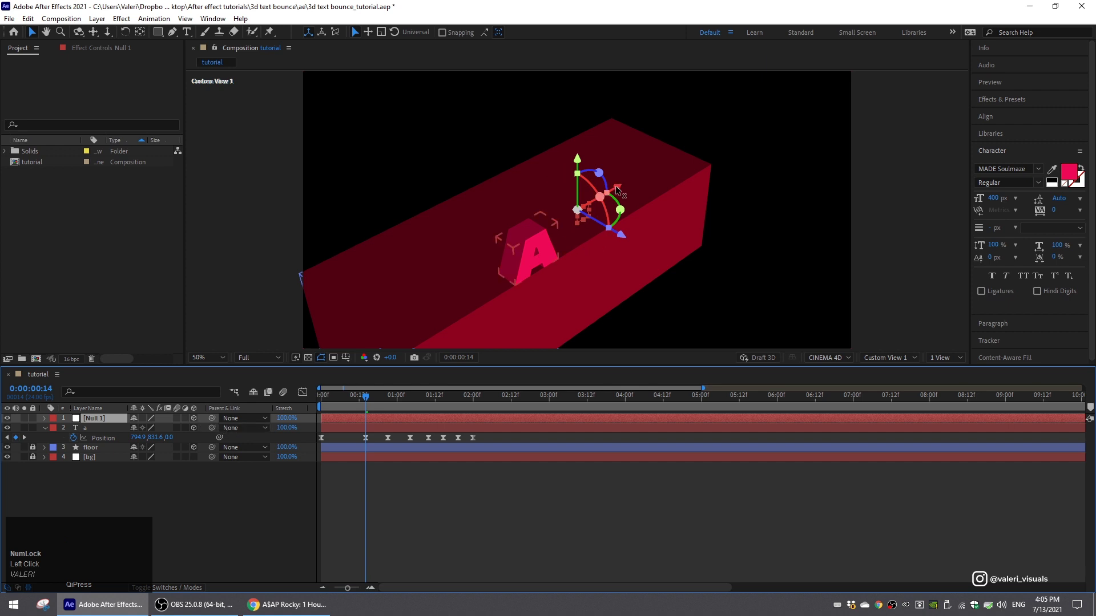
{"action": "left_click_drag", "start_coordinate": [618, 190], "coordinate": [543, 256]}
- Parent the letter A layer to Null 1, push the null back along Z onto the floor, and return to the Active Camera view
{"action": "left_click_drag", "start_coordinate": [211, 428], "coordinate": [98, 416]}
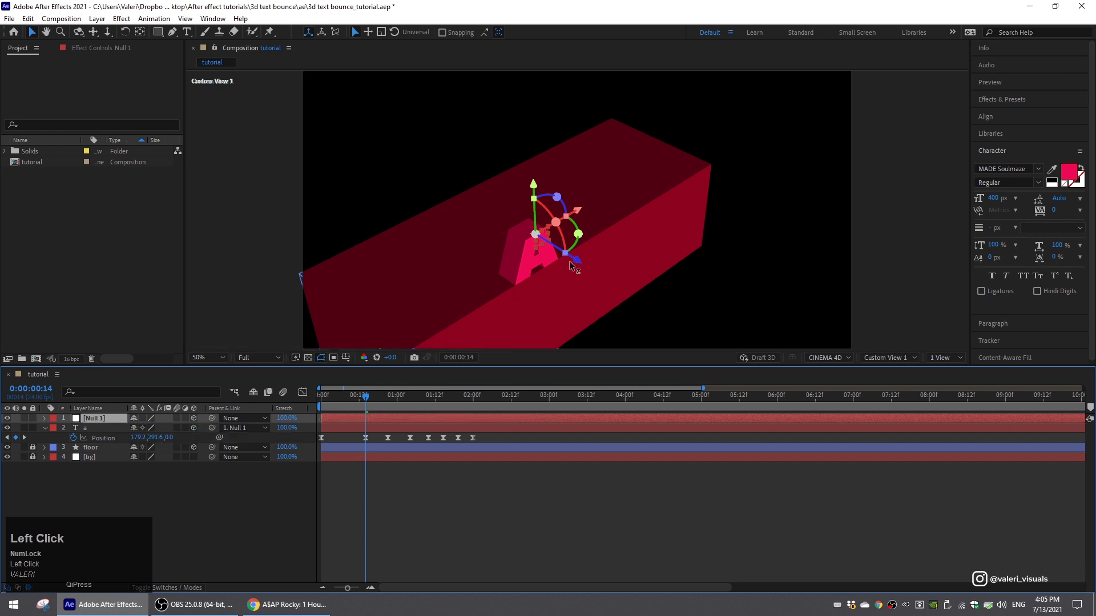
{"action": "left_click_drag", "start_coordinate": [578, 259], "coordinate": [522, 243]}
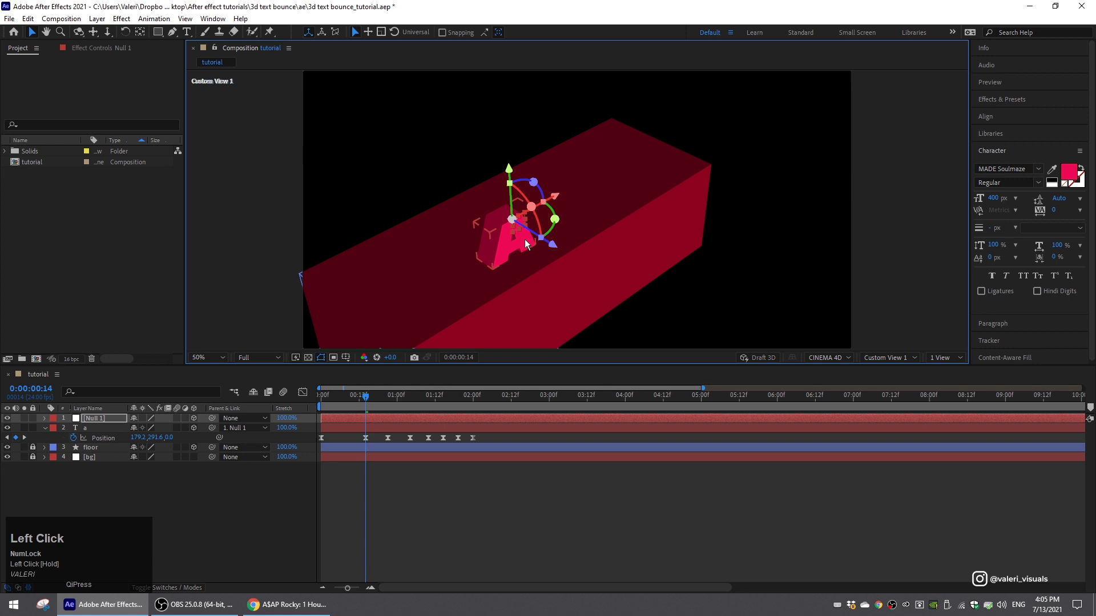
{"action": "left_click", "coordinate": [878, 357]}
{"action": "left_click", "coordinate": [888, 370]}
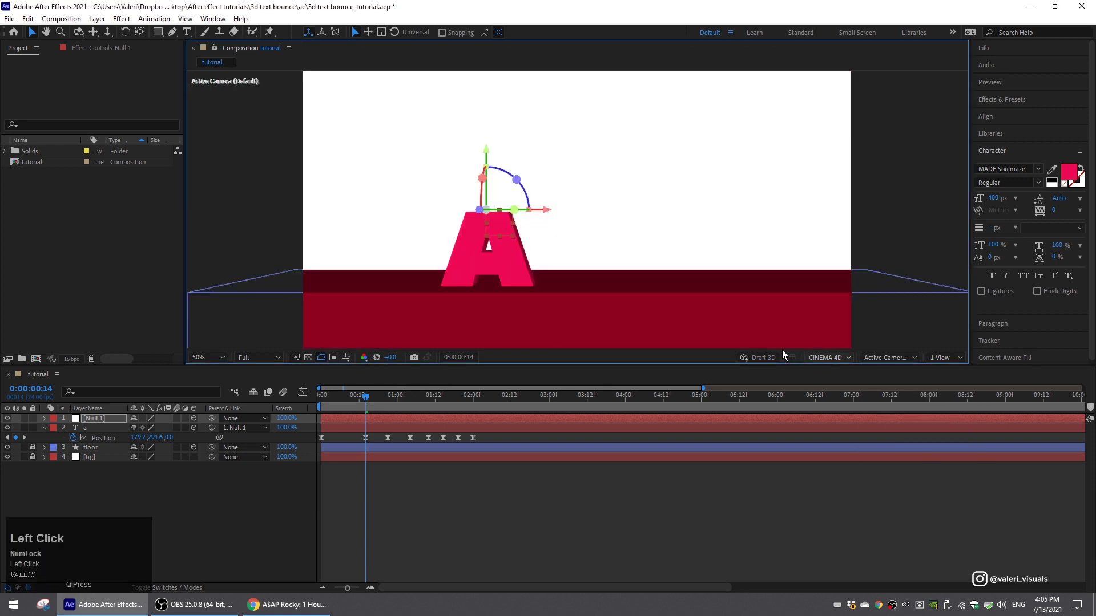
{"action": "scroll", "coordinate": [514, 228], "scroll_direction": "down", "scroll_amount": 2}
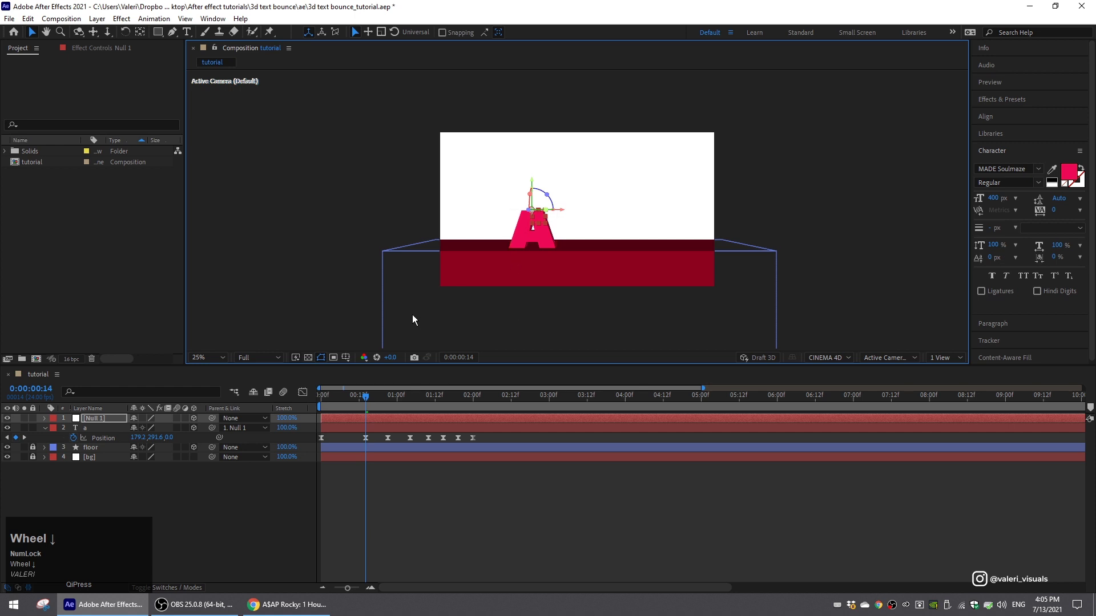
- Add X, Y and Z Rotation keyframes to the letter A layer and shift them close to the two-second mark
{"action": "left_click", "coordinate": [97, 427]}
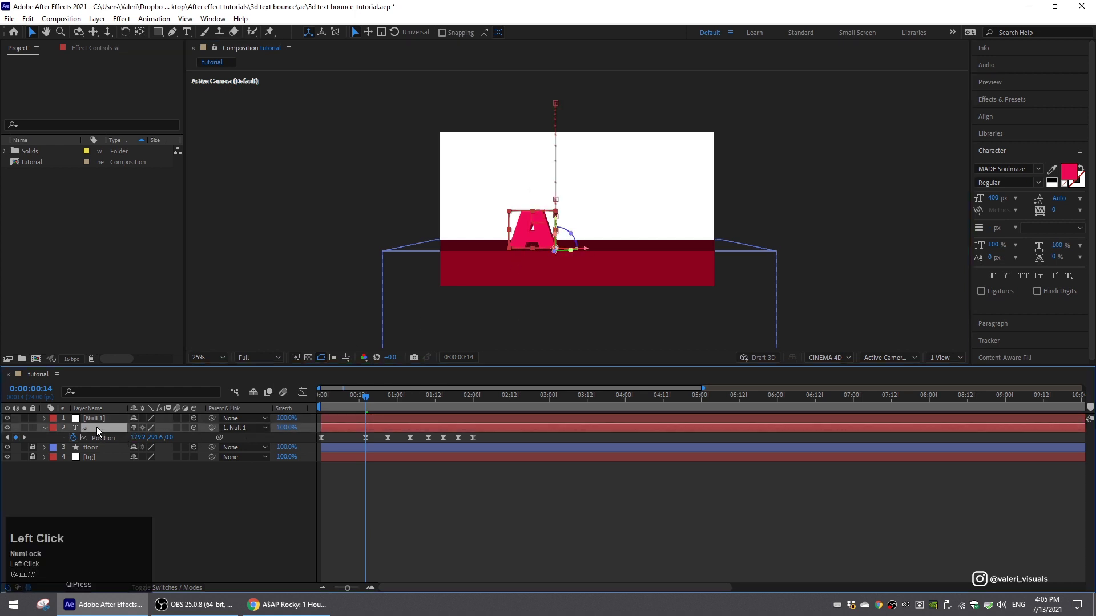
{"action": "key", "text": "r"}
{"action": "left_click_drag", "start_coordinate": [73, 447], "coordinate": [73, 468]}
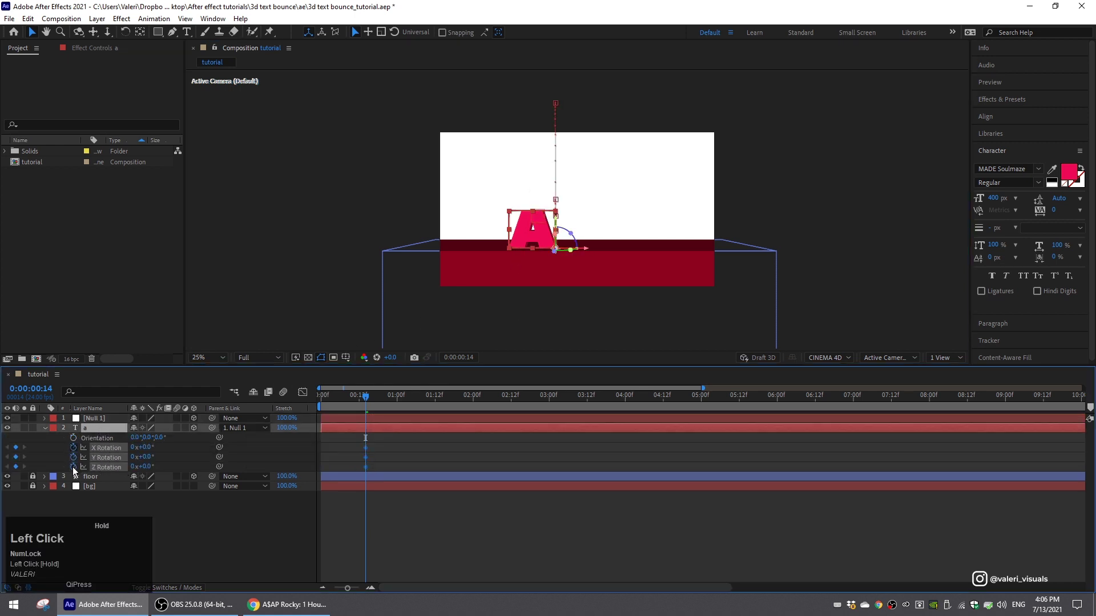
{"action": "left_click_drag", "start_coordinate": [368, 447], "coordinate": [468, 457]}
- At 0:00:00:13, set the letter A's Z Rotation to 40°
{"action": "left_click", "coordinate": [355, 399]}
{"action": "left_click_drag", "start_coordinate": [352, 402], "coordinate": [359, 403]}
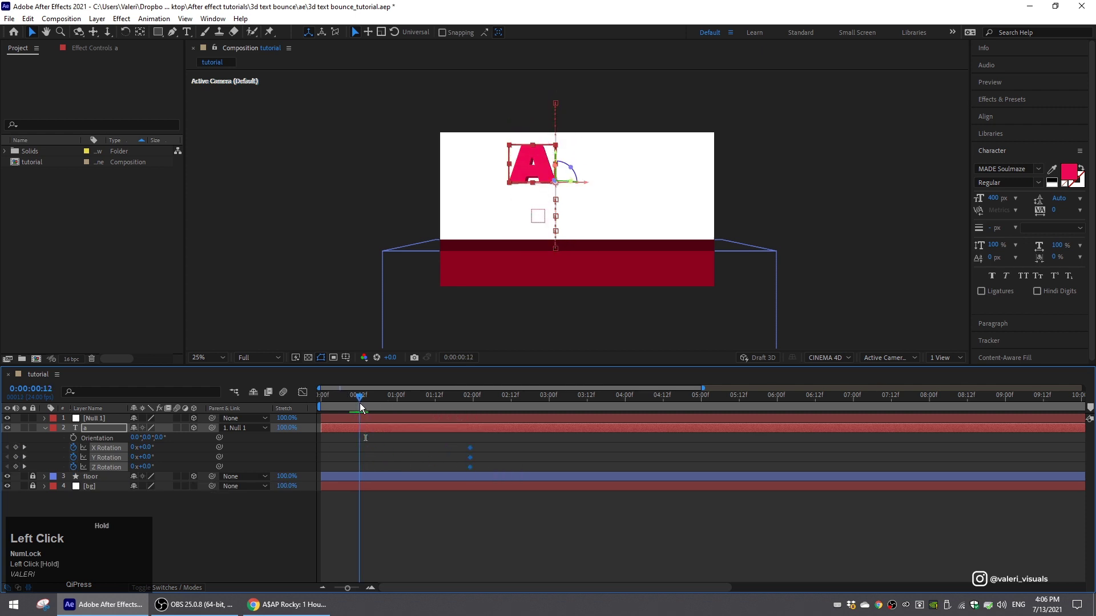
{"action": "scroll", "coordinate": [614, 226], "scroll_direction": "up", "scroll_amount": 1}
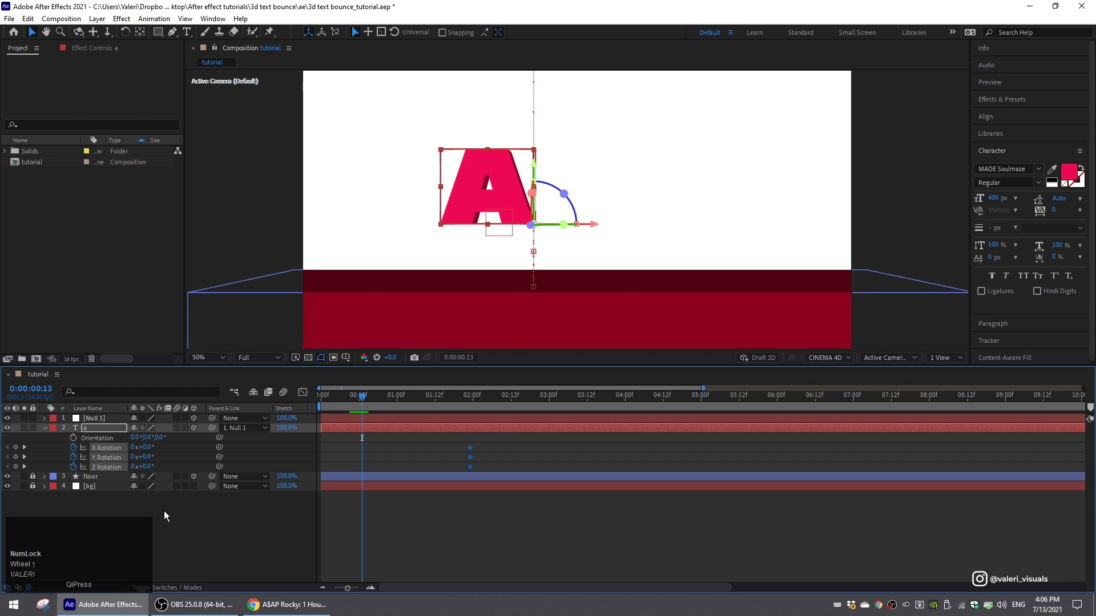
{"action": "left_click", "coordinate": [146, 468]}
{"action": "mouse_move", "coordinate": [147, 469]}
{"action": "left_mouse_down"}
{"action": "mouse_move", "coordinate": [154, 456]}
{"action": "mouse_move", "coordinate": [145, 469]}
{"action": "left_mouse_up"}
{"action": "left_click", "coordinate": [149, 468]}
{"action": "type", "text": "40"}
- Set the letter A's Y Rotation to -30° and its X Rotation to 45° at the same frame
{"action": "left_click", "coordinate": [161, 458]}
{"action": "left_click", "coordinate": [149, 457]}
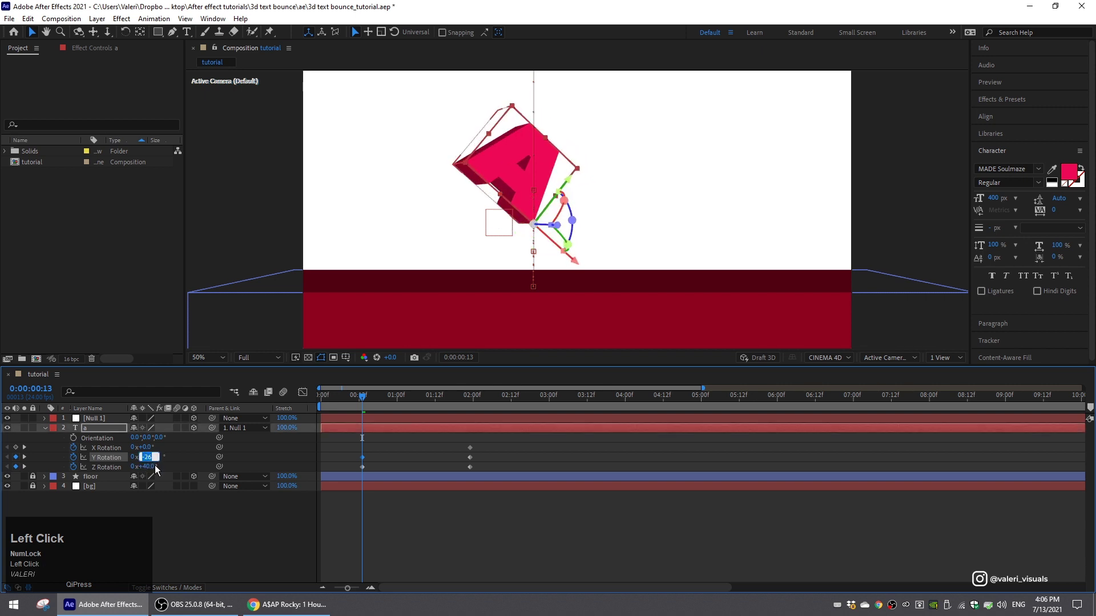
{"action": "type", "text": "-30"}
{"action": "key", "text": "Return"}
{"action": "mouse_move", "coordinate": [146, 448]}
{"action": "left_mouse_down"}
{"action": "mouse_move", "coordinate": [160, 444]}
{"action": "mouse_move", "coordinate": [150, 451]}
{"action": "left_mouse_up"}
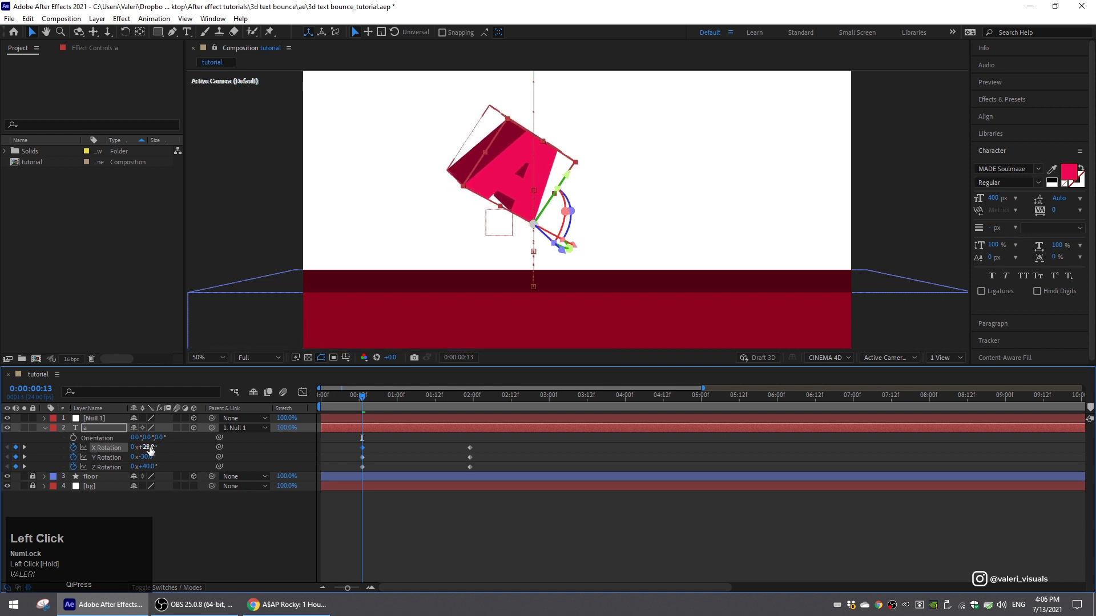
{"action": "type", "text": "45"}
{"action": "key", "text": "Return"}
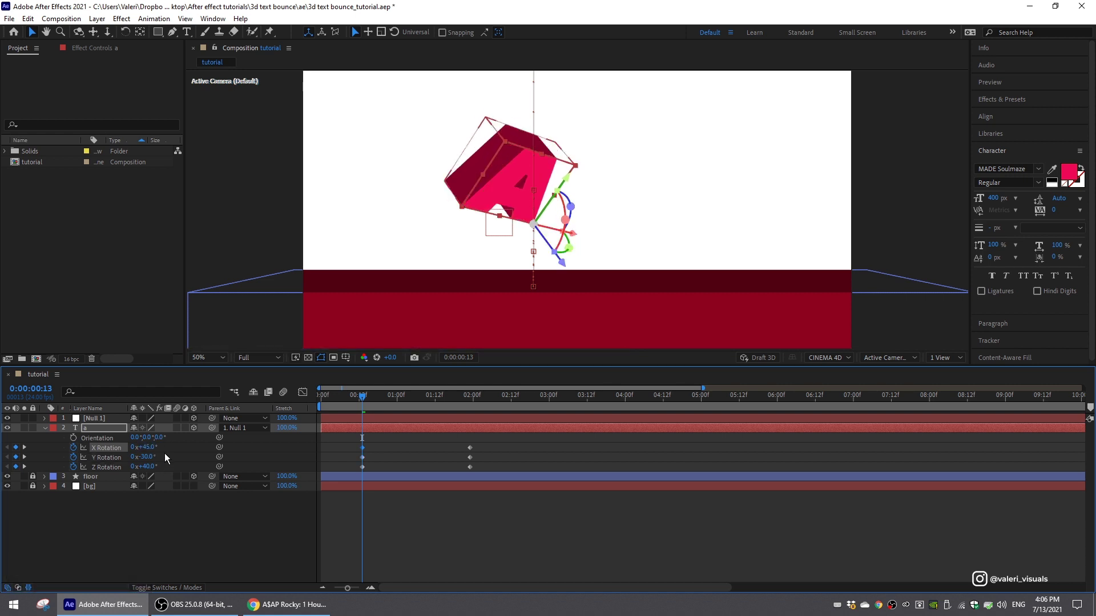
- Align the letter A's rotation keyframes with its first and last Position keyframes and apply Easy Ease to them
{"action": "left_click", "coordinate": [371, 429]}
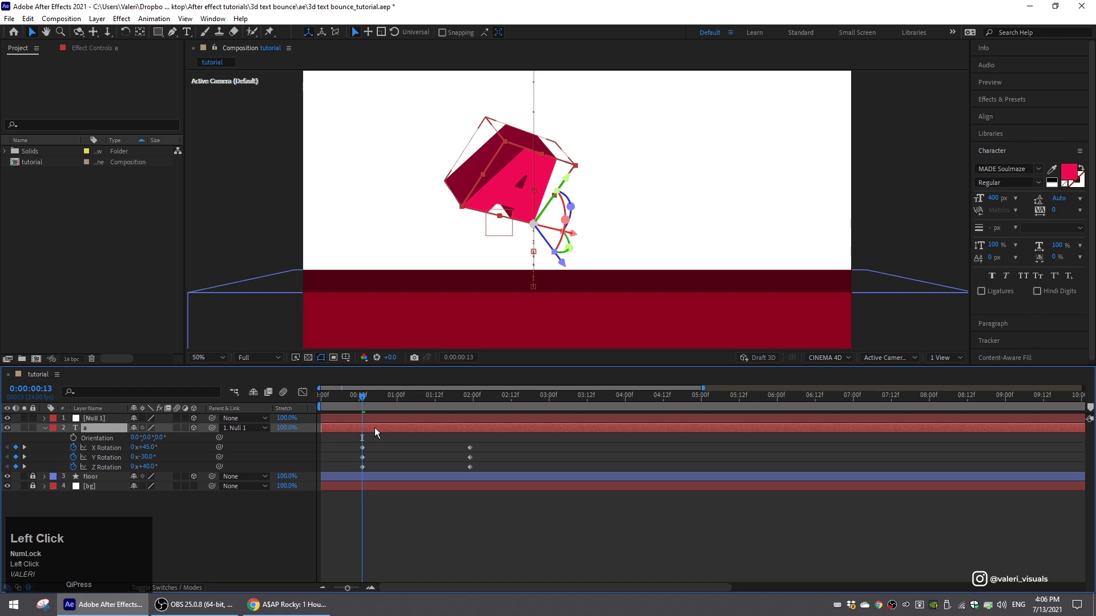
{"action": "key", "text": "u"}
{"action": "left_click_drag", "start_coordinate": [377, 445], "coordinate": [320, 458]}
{"action": "left_click_drag", "start_coordinate": [457, 444], "coordinate": [305, 498]}
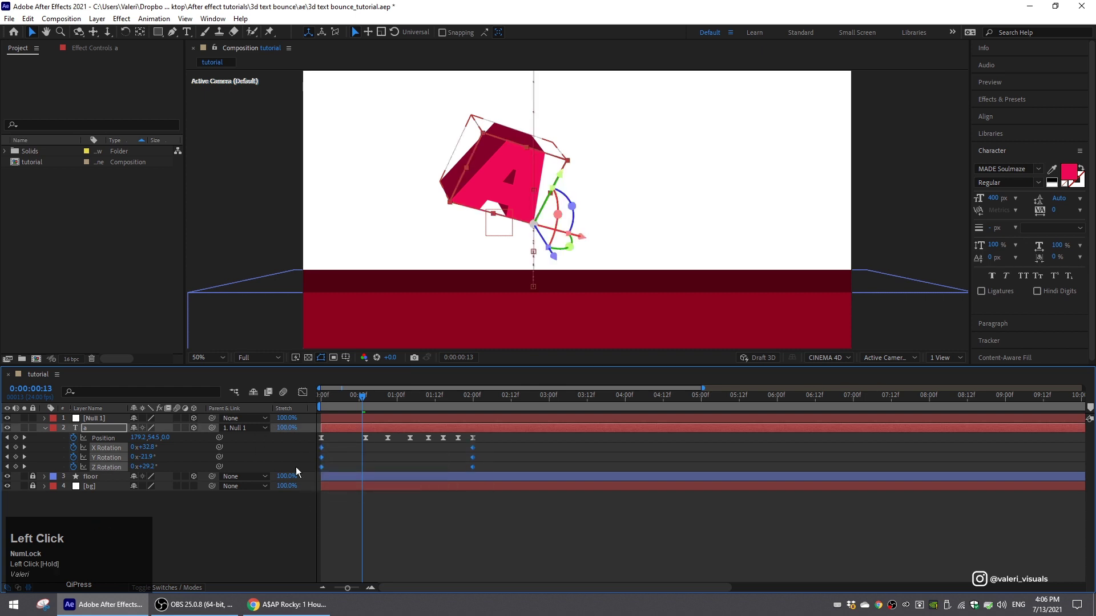
{"action": "key", "text": "F9"}
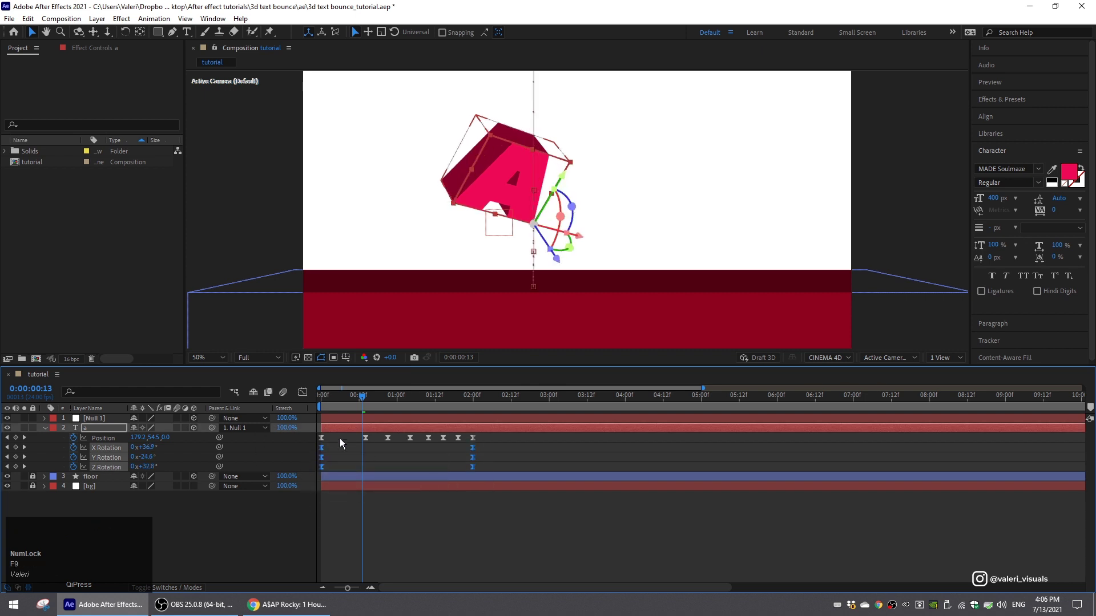
- Preview the letter A's bounce and rotation from the first frame
{"action": "left_click_drag", "start_coordinate": [355, 399], "coordinate": [281, 410]}
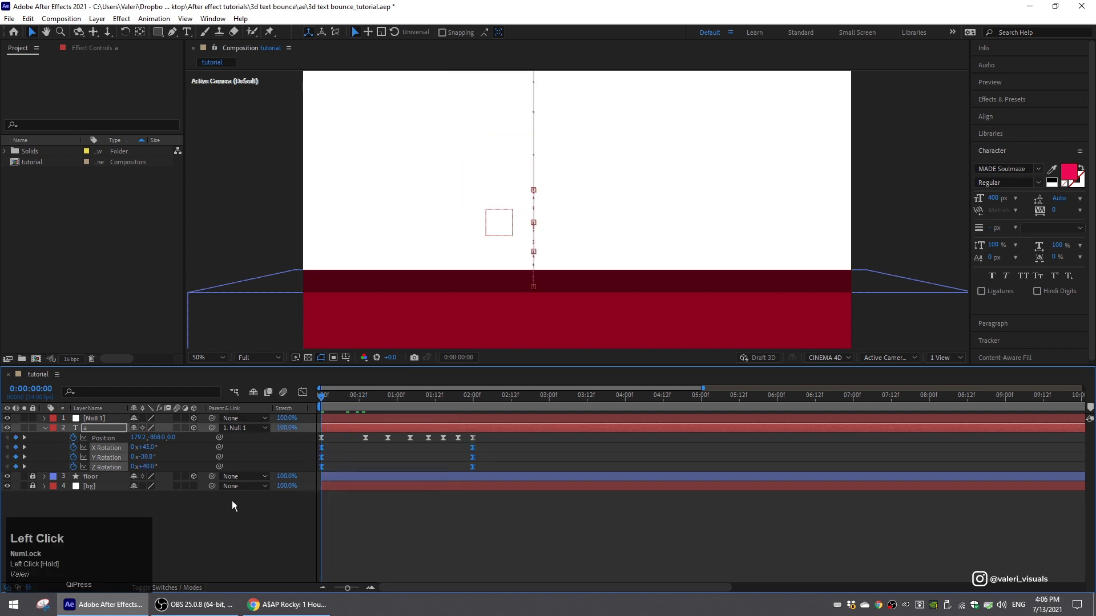
{"action": "key", "text": "space"}
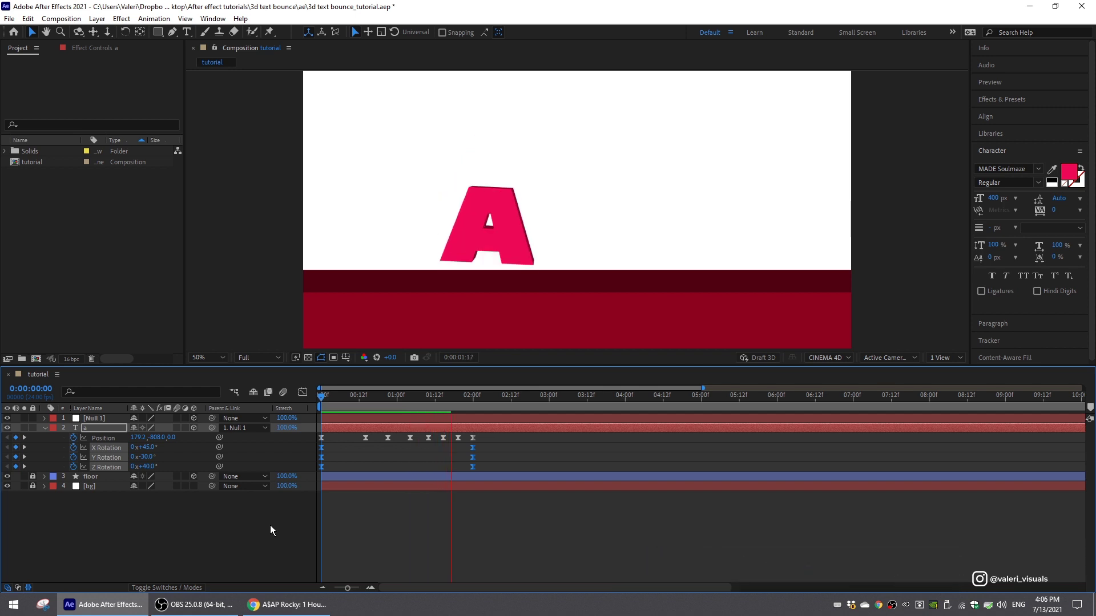
{"action": "key", "text": "space"}
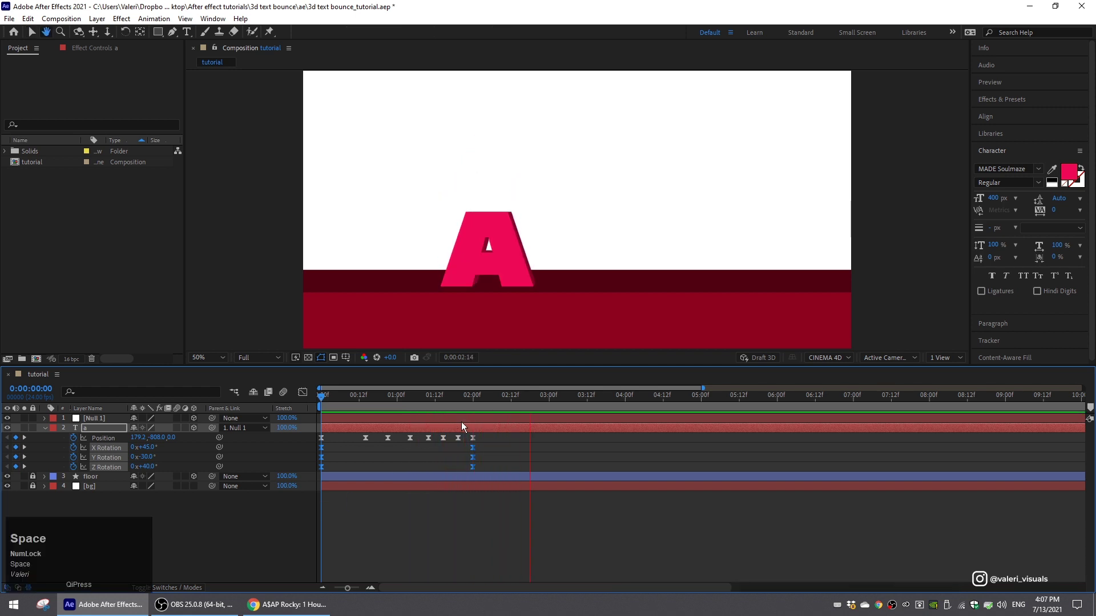
{"action": "left_click", "coordinate": [170, 452]}
{"action": "key", "text": "space"}
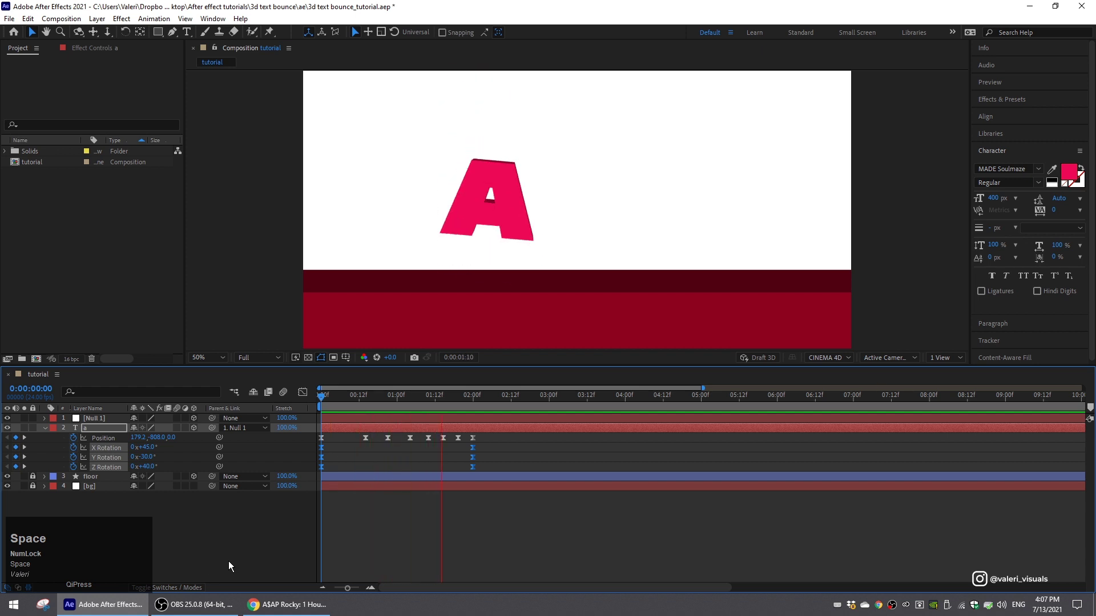
{"action": "key", "text": "space"}
- At 0:00:02:00, duplicate the Null 1 and letter A layers and stack both copies above the originals
{"action": "left_click_drag", "start_coordinate": [464, 398], "coordinate": [471, 446]}
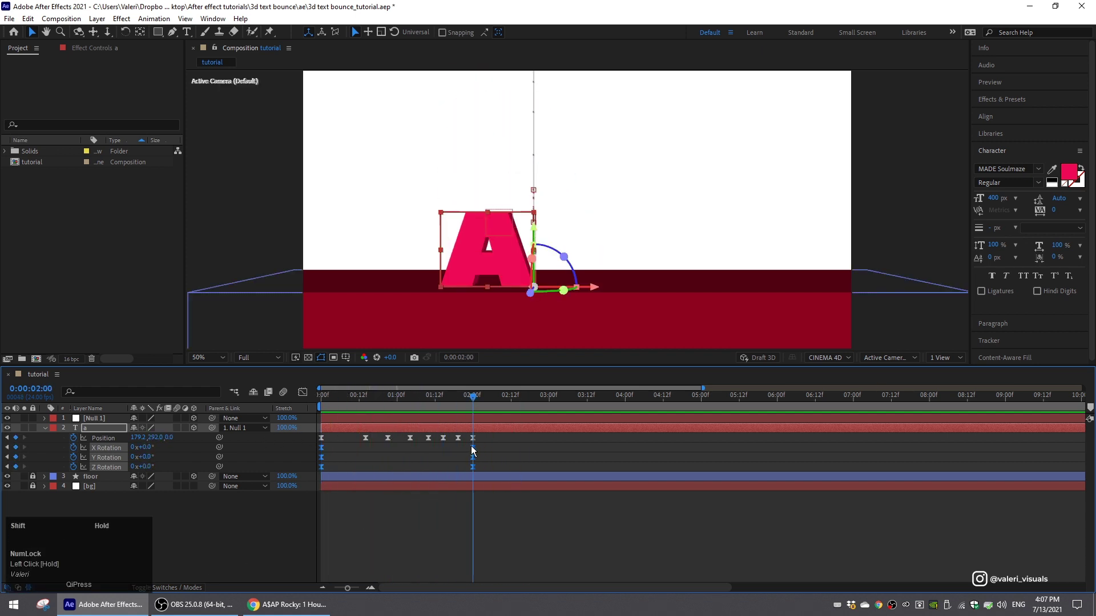
{"action": "left_click", "coordinate": [45, 428]}
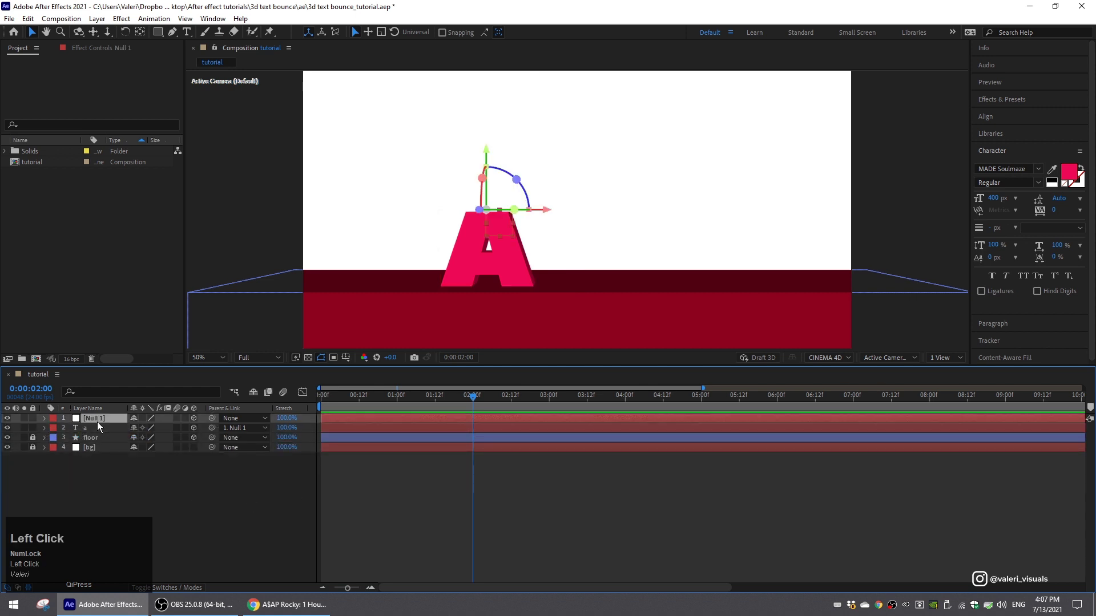
{"action": "left_click", "coordinate": [94, 419]}
{"action": "left_click", "coordinate": [94, 429], "text": "shift"}
{"action": "key", "text": "ctrl+d"}
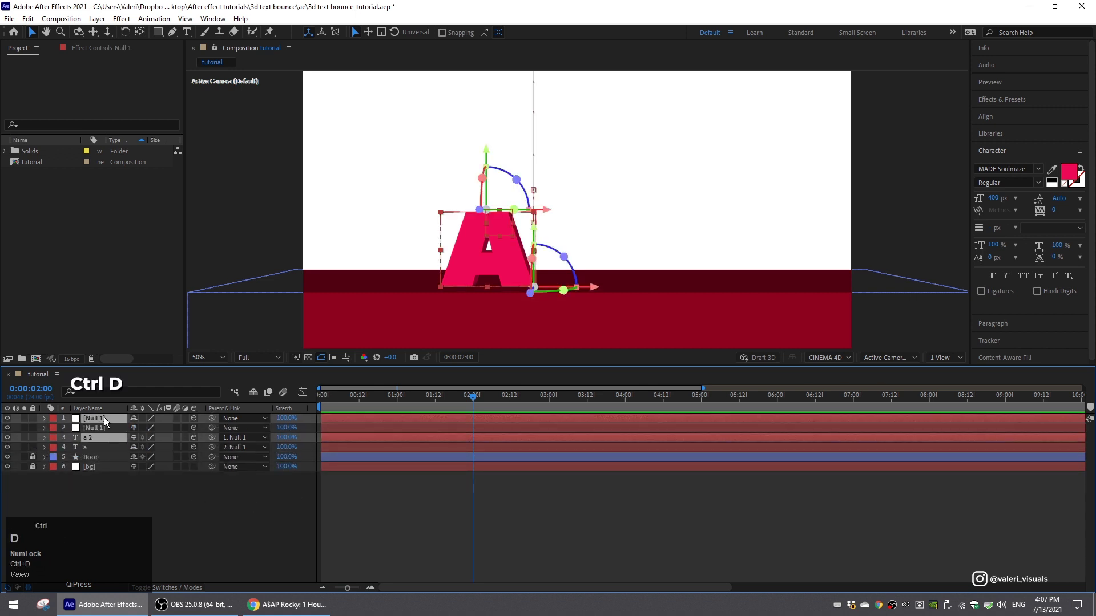
{"action": "left_click_drag", "start_coordinate": [97, 435], "coordinate": [99, 426]}
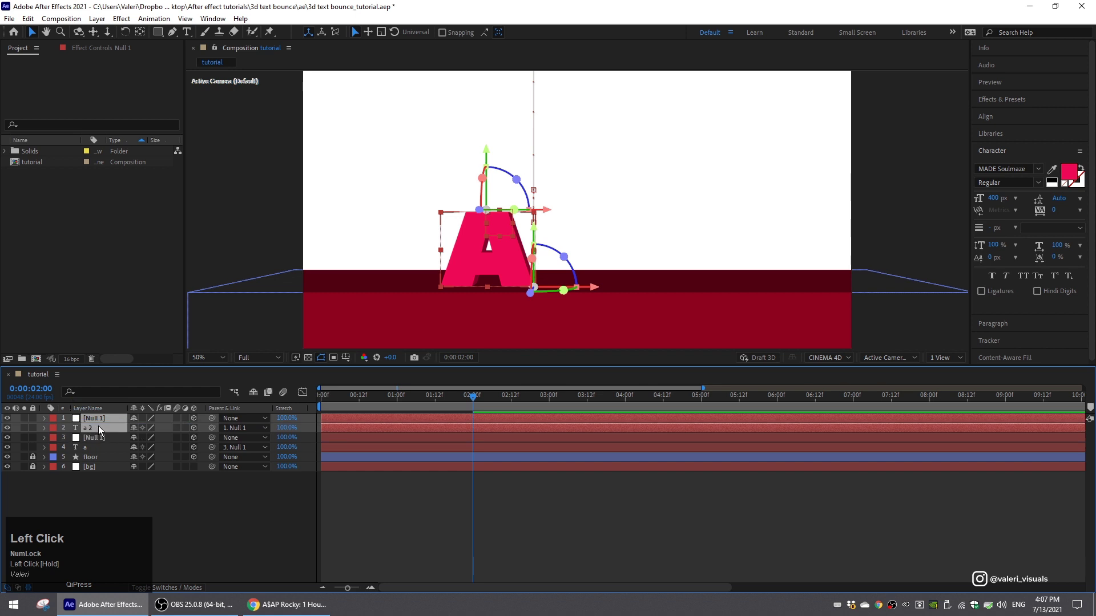
- Rename the duplicated null as Null 2 and move it along X so its letter stands just beside the original A
{"action": "left_click", "coordinate": [94, 420]}
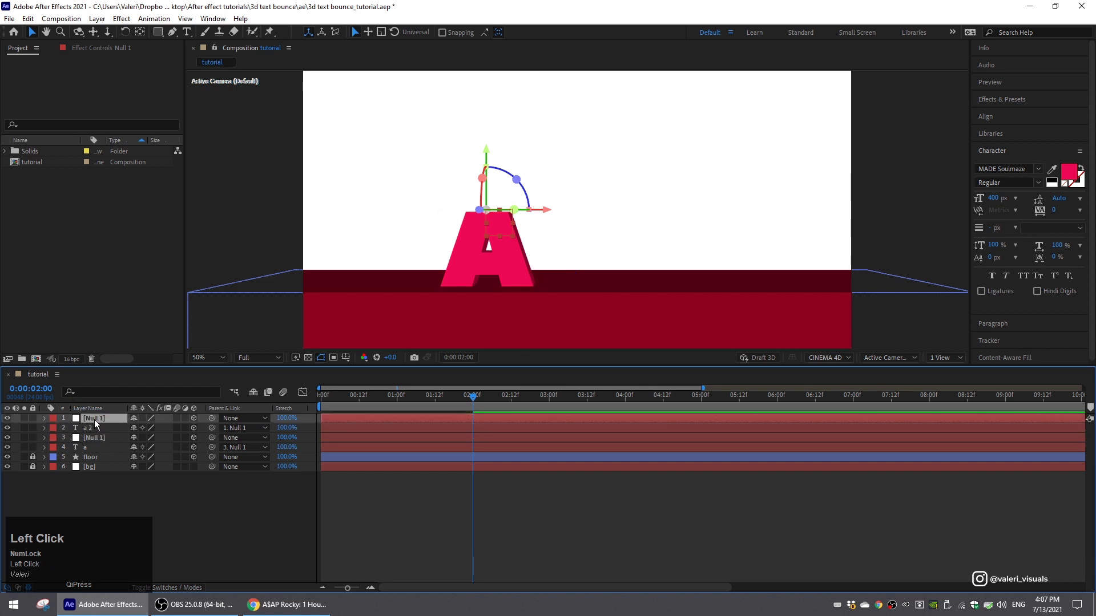
{"action": "key", "text": "Return"}
{"action": "type", "text": "2"}
{"action": "left_click", "coordinate": [93, 420]}
{"action": "left_click_drag", "start_coordinate": [555, 214], "coordinate": [662, 213]}
- Change the text of the duplicated letter layer to b
{"action": "double_click", "coordinate": [88, 429]}
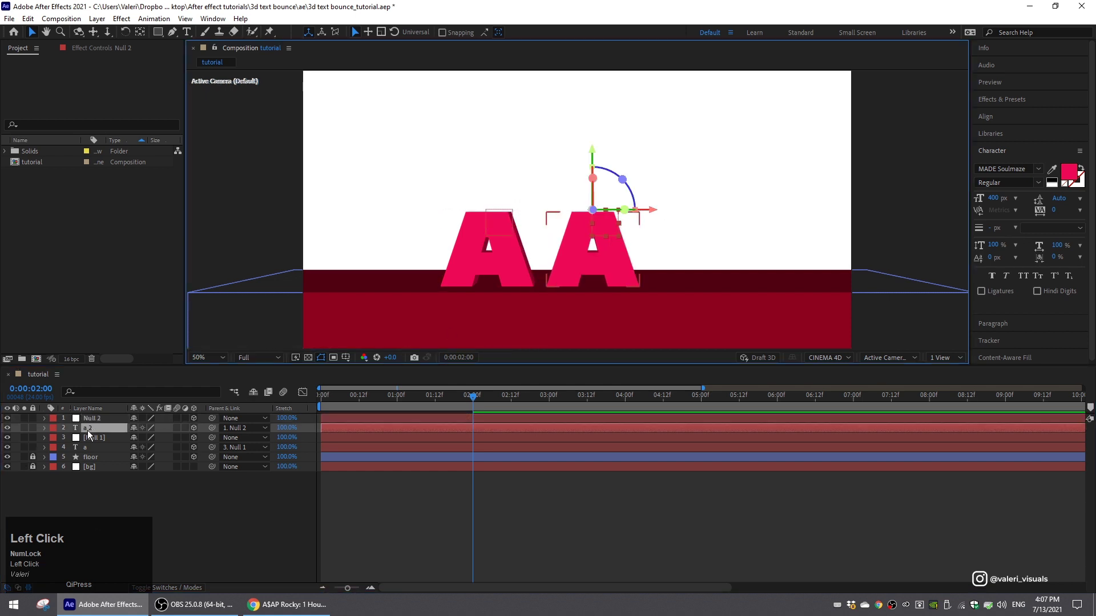
{"action": "type", "text": "b"}
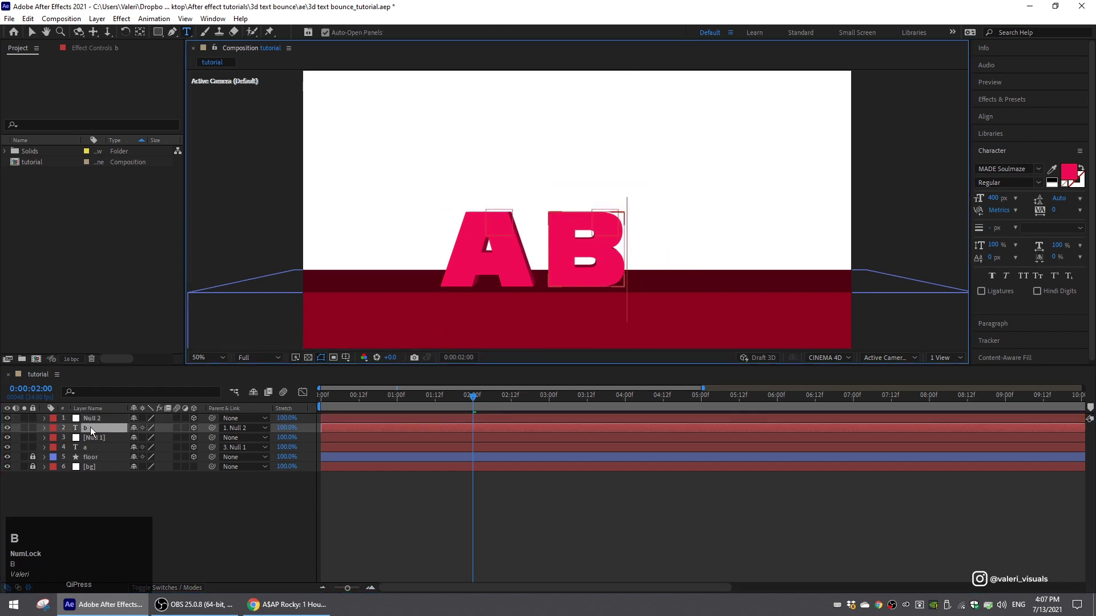
{"action": "left_click", "coordinate": [91, 420]}
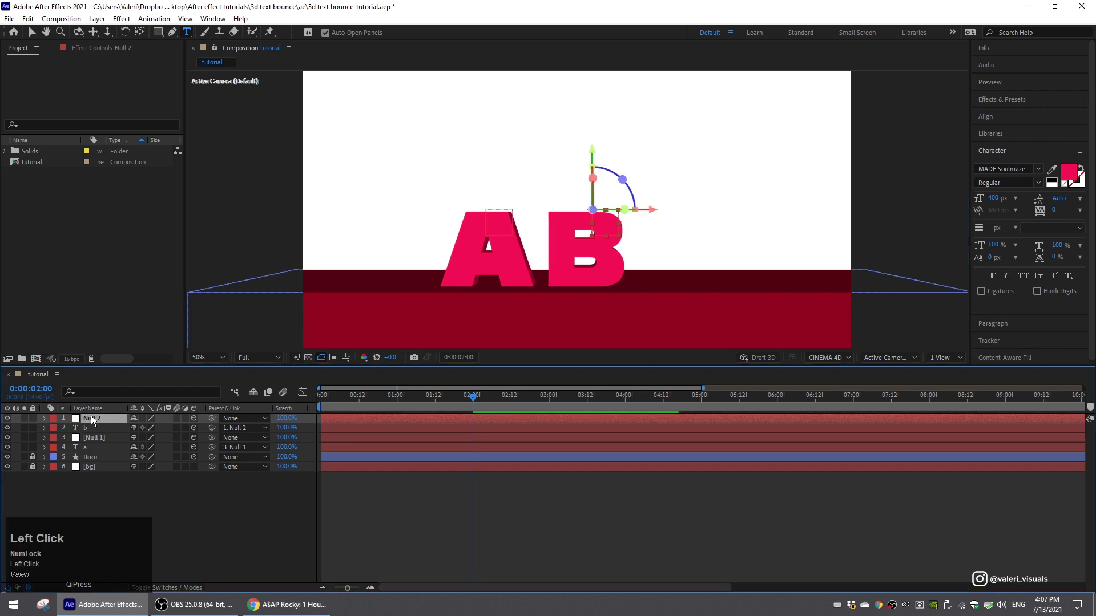
- At 0:00:00:14, set the letter b's X anchor point to 24.9 so it pivots around its lower-left corner
{"action": "left_click", "coordinate": [461, 427]}
{"action": "key", "text": "u"}
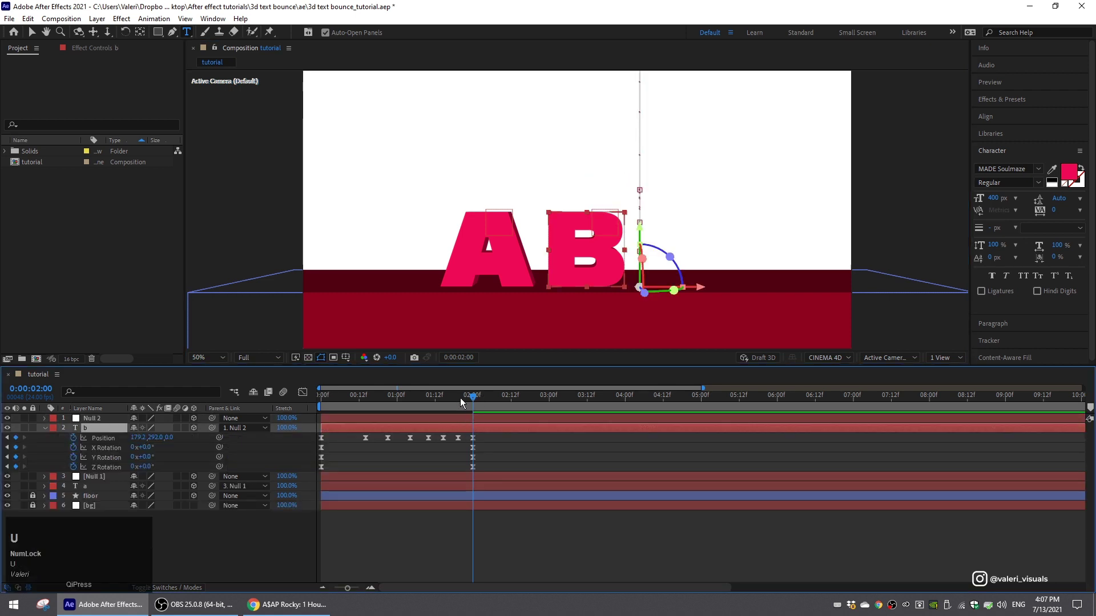
{"action": "left_click_drag", "start_coordinate": [460, 398], "coordinate": [372, 409]}
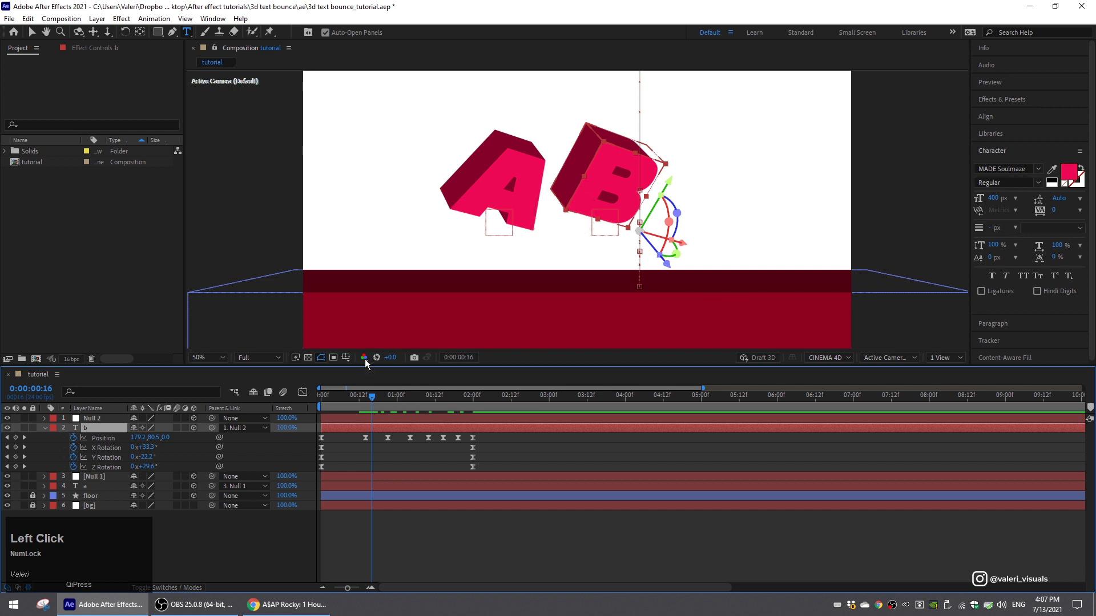
{"action": "mouse_move", "coordinate": [369, 395]}
{"action": "left_mouse_down"}
{"action": "mouse_move", "coordinate": [345, 401]}
{"action": "mouse_move", "coordinate": [365, 405]}
{"action": "left_mouse_up"}
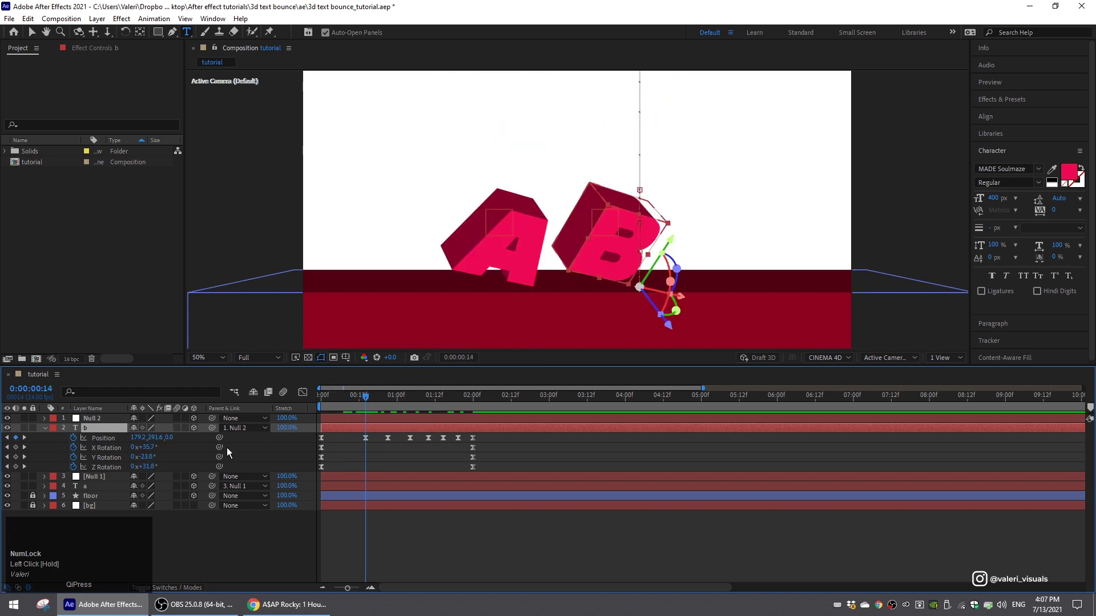
{"action": "left_click", "coordinate": [45, 428]}
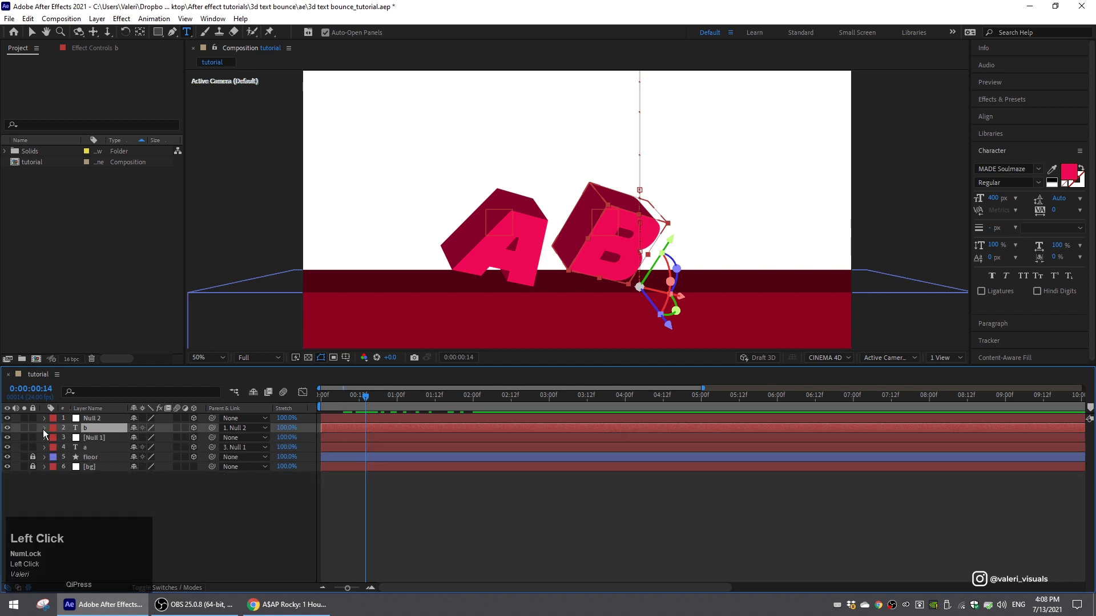
{"action": "left_click", "coordinate": [43, 429]}
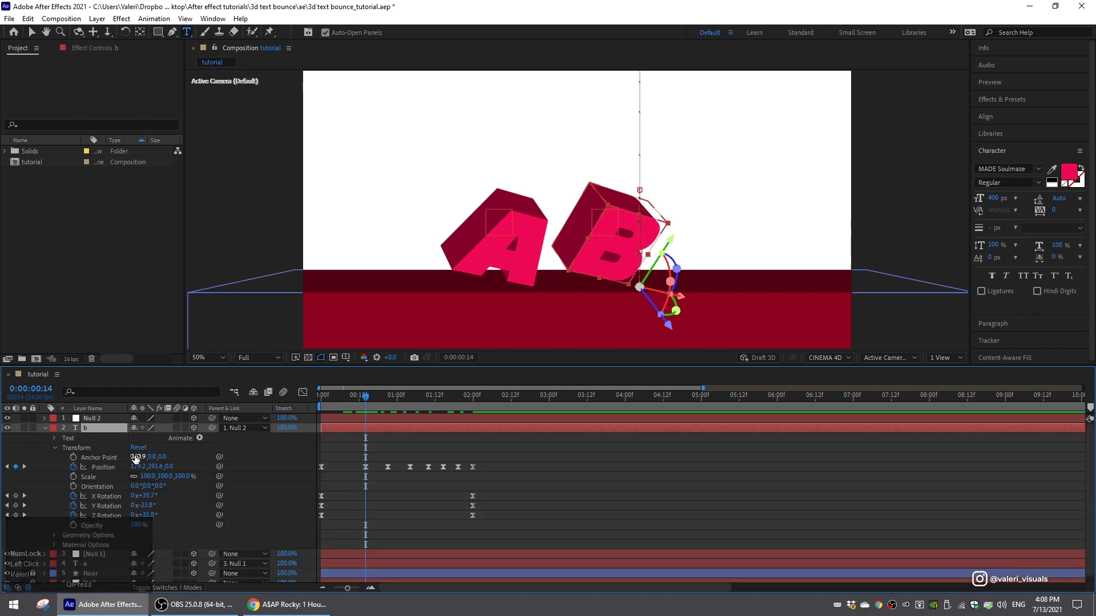
{"action": "left_click_drag", "start_coordinate": [135, 456], "coordinate": [26, 473]}
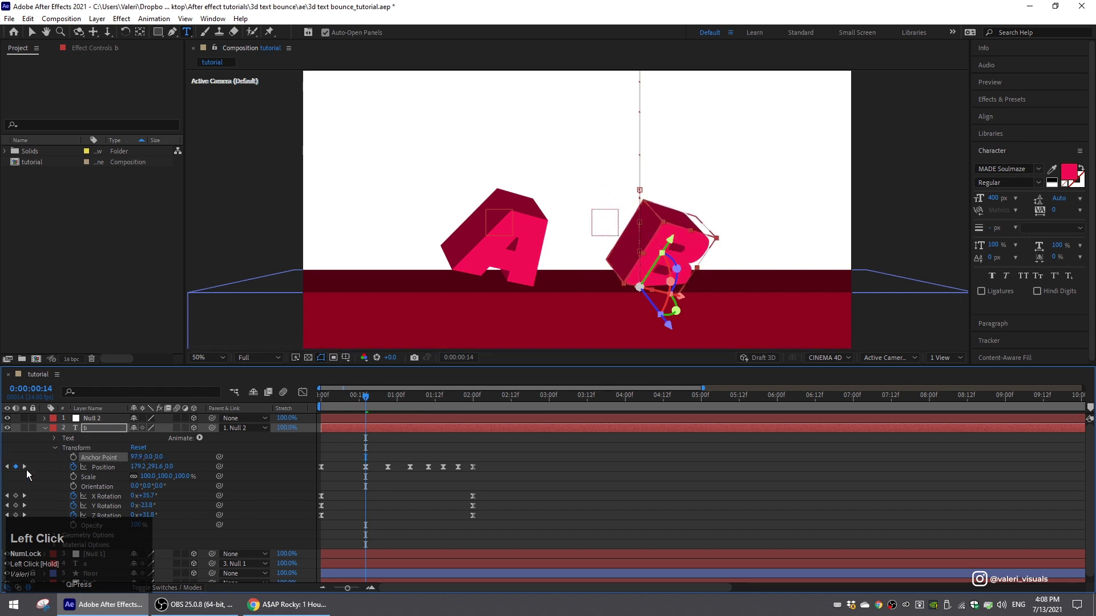
{"action": "left_click_drag", "start_coordinate": [133, 458], "coordinate": [99, 458]}
{"action": "scroll", "coordinate": [659, 309], "scroll_direction": "up", "scroll_amount": 1}
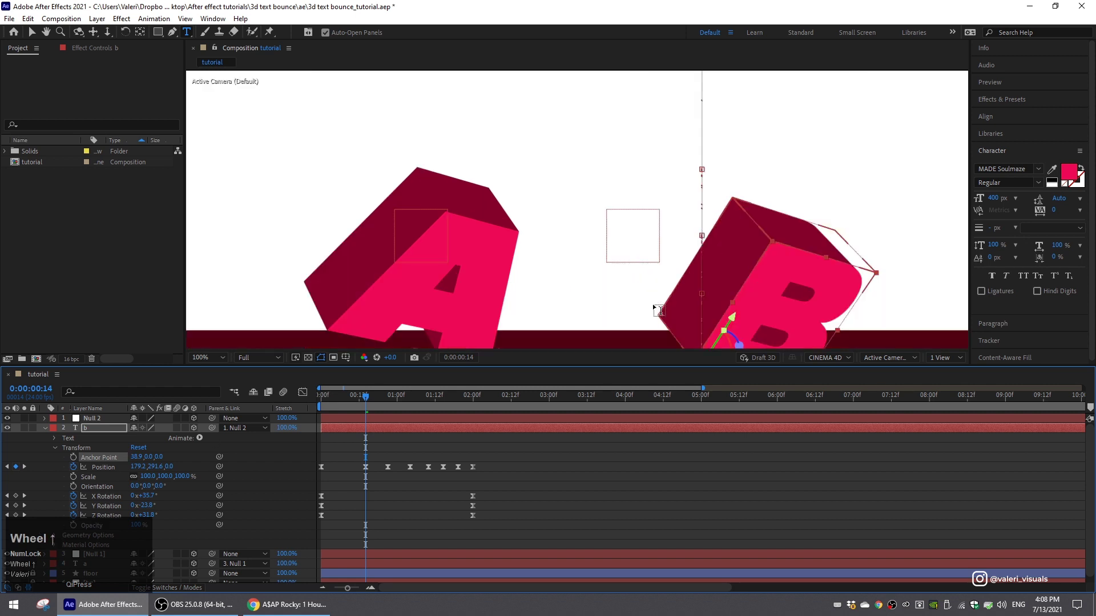
{"action": "left_click_drag", "start_coordinate": [665, 307], "coordinate": [556, 208]}
{"action": "left_click_drag", "start_coordinate": [135, 460], "coordinate": [125, 458]}
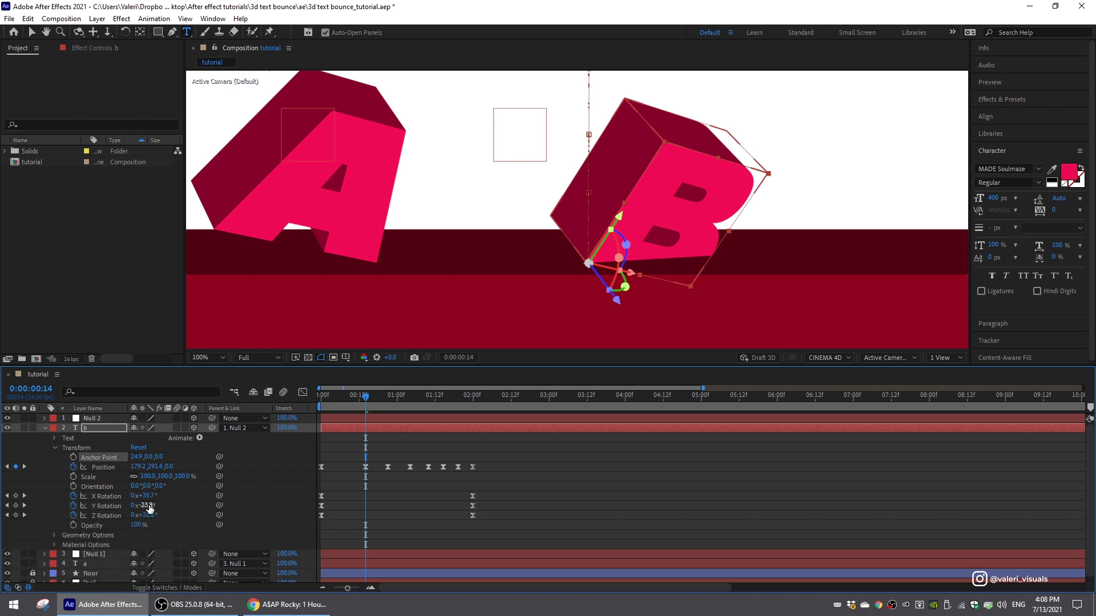
- Set the letter b's Z Rotation to -30° at 0:00:00:14
{"action": "mouse_move", "coordinate": [149, 508]}
{"action": "left_mouse_down"}
{"action": "mouse_move", "coordinate": [134, 508]}
{"action": "mouse_move", "coordinate": [146, 497]}
{"action": "mouse_move", "coordinate": [142, 515]}
{"action": "mouse_move", "coordinate": [124, 520]}
{"action": "mouse_move", "coordinate": [149, 516]}
{"action": "left_mouse_up"}
{"action": "key", "text": "ctrl+z"}
{"action": "key", "text": "ctrl+z"}
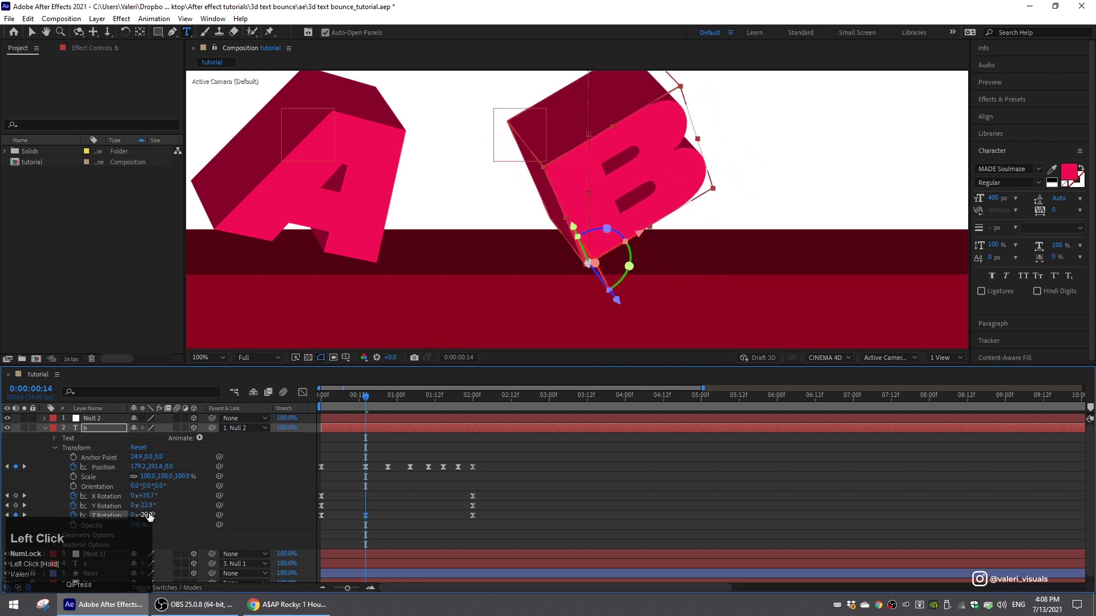
{"action": "left_click", "coordinate": [149, 517]}
{"action": "type", "text": "-30"}
{"action": "key", "text": "Return"}
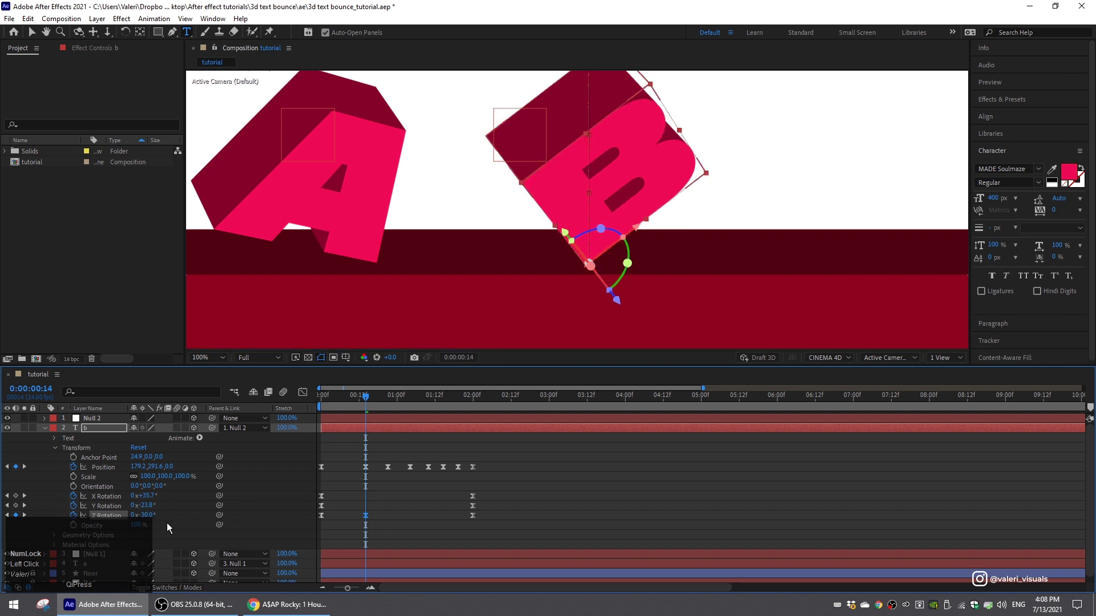
- Set the letter b's Y Rotation to 45° at the same frame
{"action": "left_click_drag", "start_coordinate": [143, 506], "coordinate": [168, 507]}
{"action": "left_click", "coordinate": [152, 507]}
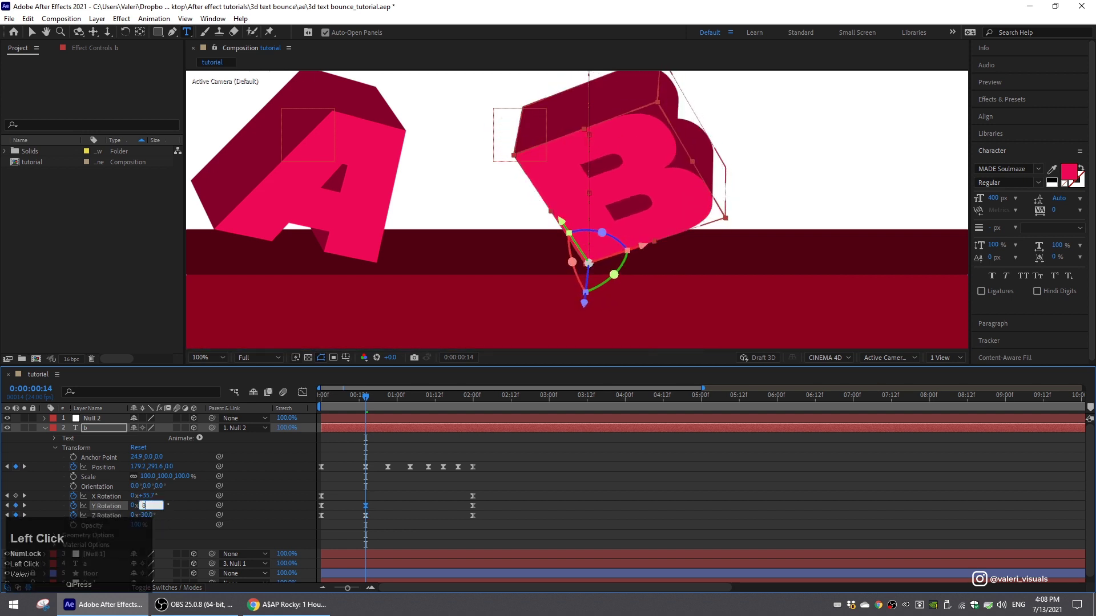
{"action": "type", "text": "45"}
{"action": "key", "text": "Return"}
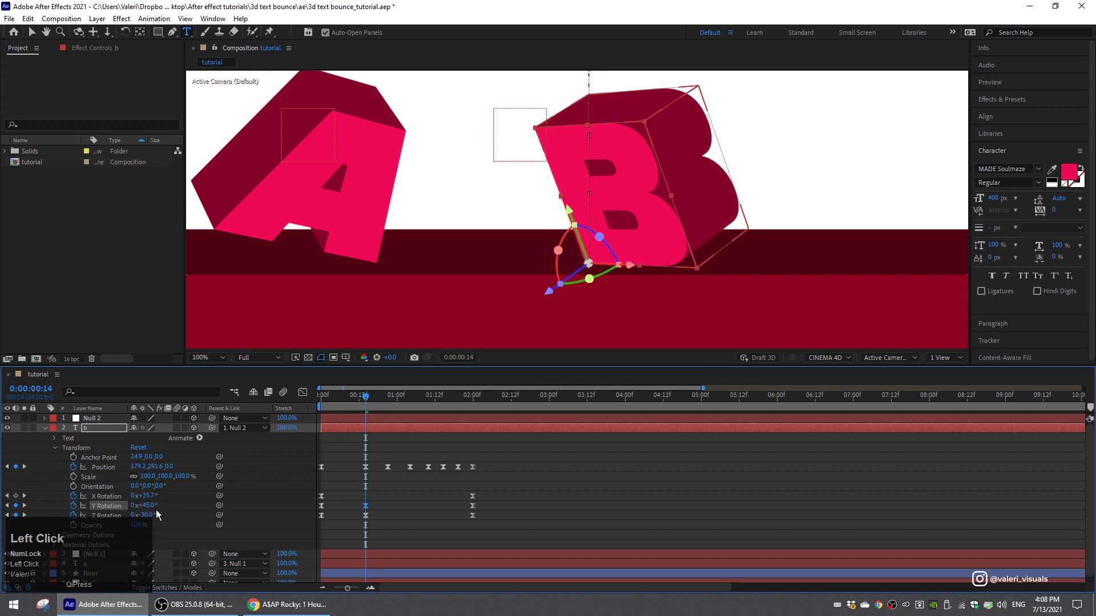
- Set the letter b's X Rotation to 30° at 0:00:00:14
{"action": "left_click", "coordinate": [147, 496]}
{"action": "type", "text": "40"}
{"action": "key", "text": "Return"}
{"action": "left_click_drag", "start_coordinate": [154, 494], "coordinate": [140, 496]}
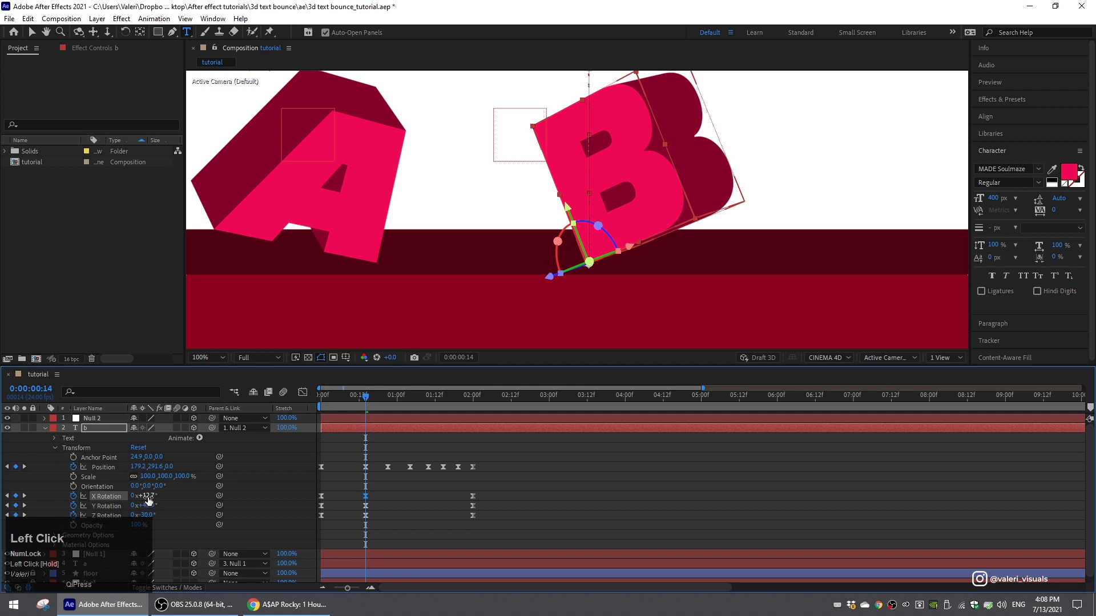
{"action": "left_click", "coordinate": [143, 495]}
{"action": "type", "text": "30"}
{"action": "key", "text": "Return"}
- Delete the letter b's starting rotation keyframes and move its rotation keyframes at 0:00:00:14 to the first frame
{"action": "left_click_drag", "start_coordinate": [337, 489], "coordinate": [313, 530]}
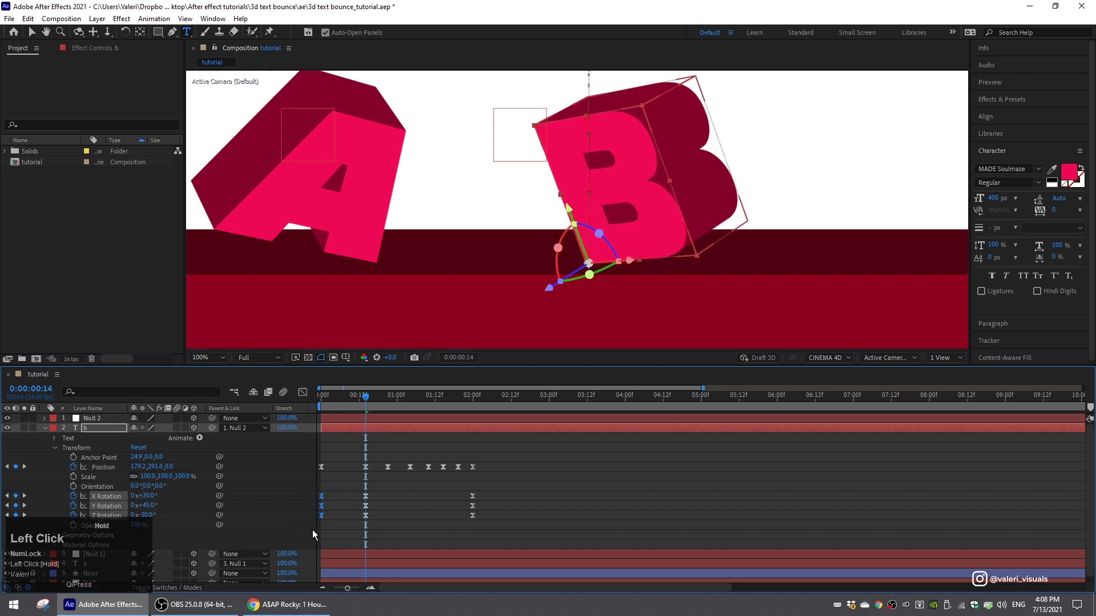
{"action": "key", "text": "Delete"}
{"action": "left_click_drag", "start_coordinate": [345, 488], "coordinate": [320, 501]}
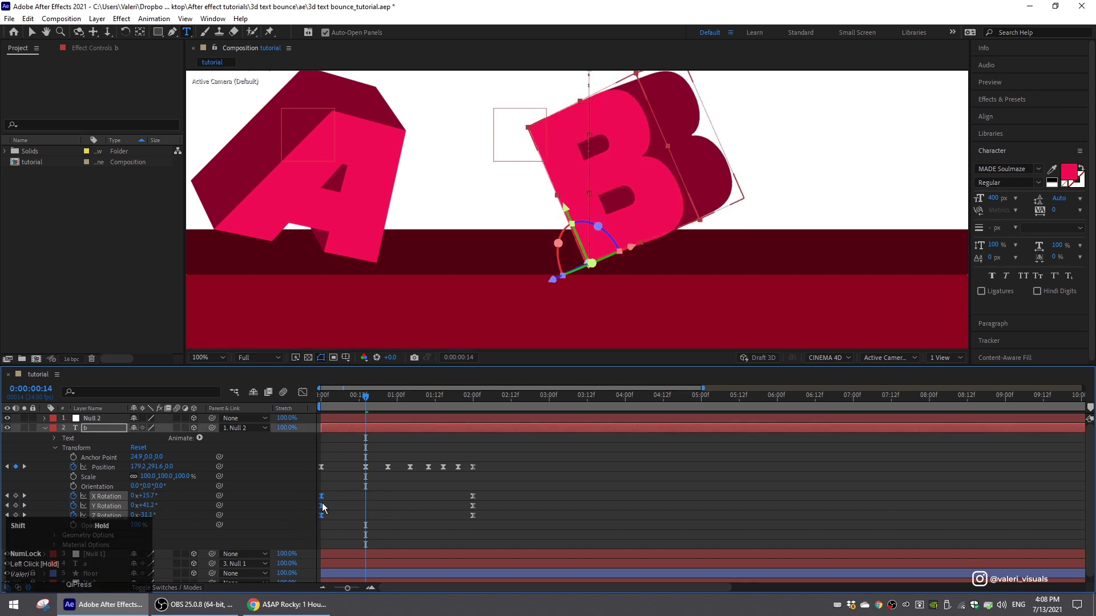
- Preview the bounce and rotation of letters A and B together from the first frame
{"action": "scroll", "coordinate": [539, 197], "scroll_direction": "down", "scroll_amount": 2}
{"action": "middle_click", "coordinate": [538, 197]}
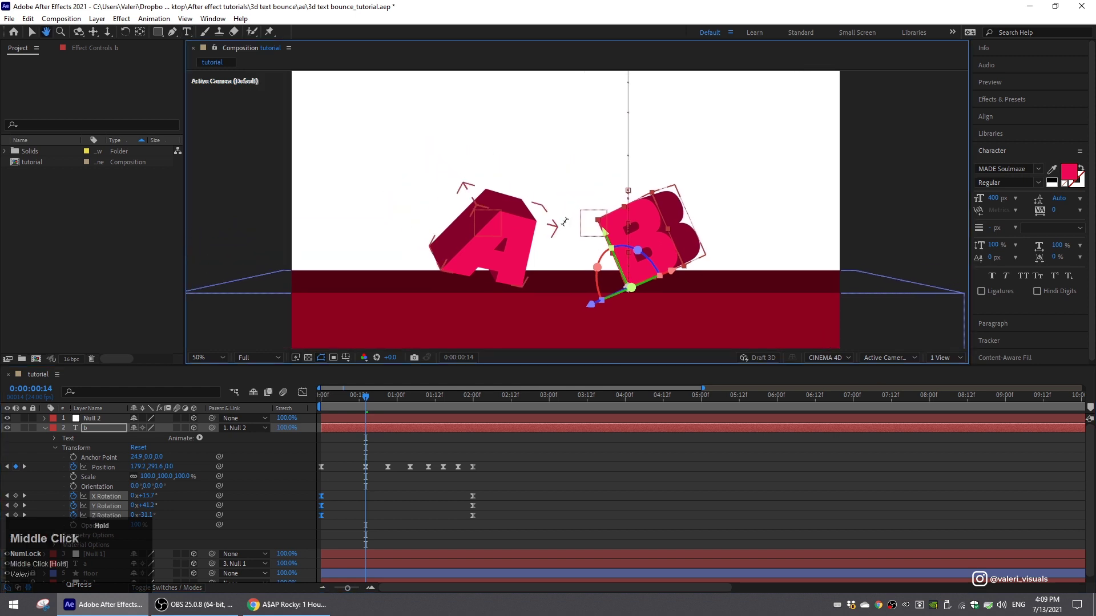
{"action": "left_click_drag", "start_coordinate": [366, 395], "coordinate": [279, 406]}
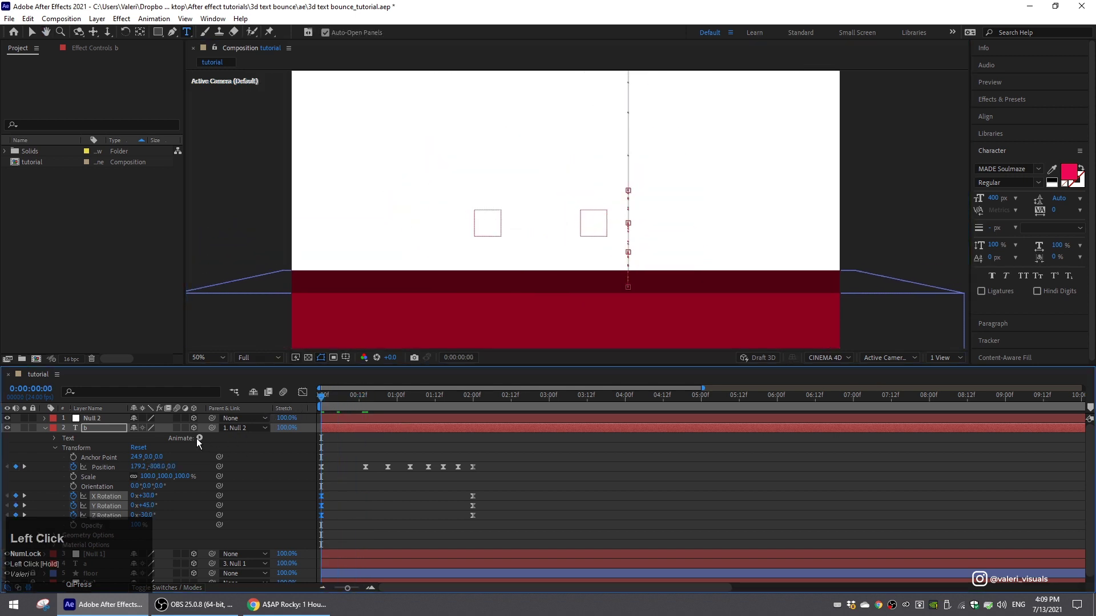
{"action": "key", "text": "space"}
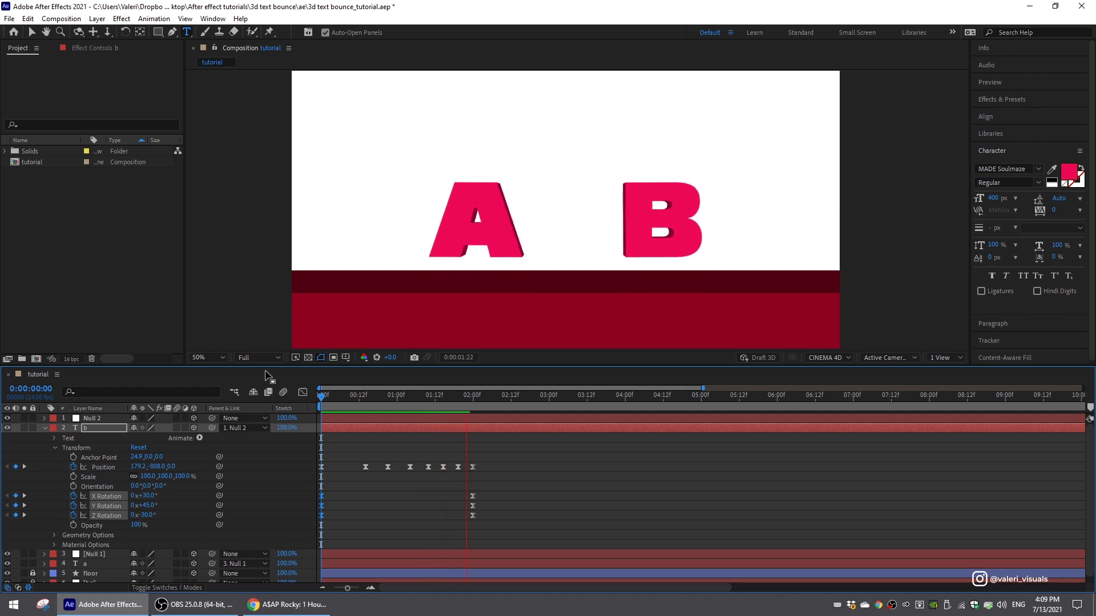
{"action": "left_click_drag", "start_coordinate": [493, 400], "coordinate": [277, 427]}
{"action": "key", "text": "space"}
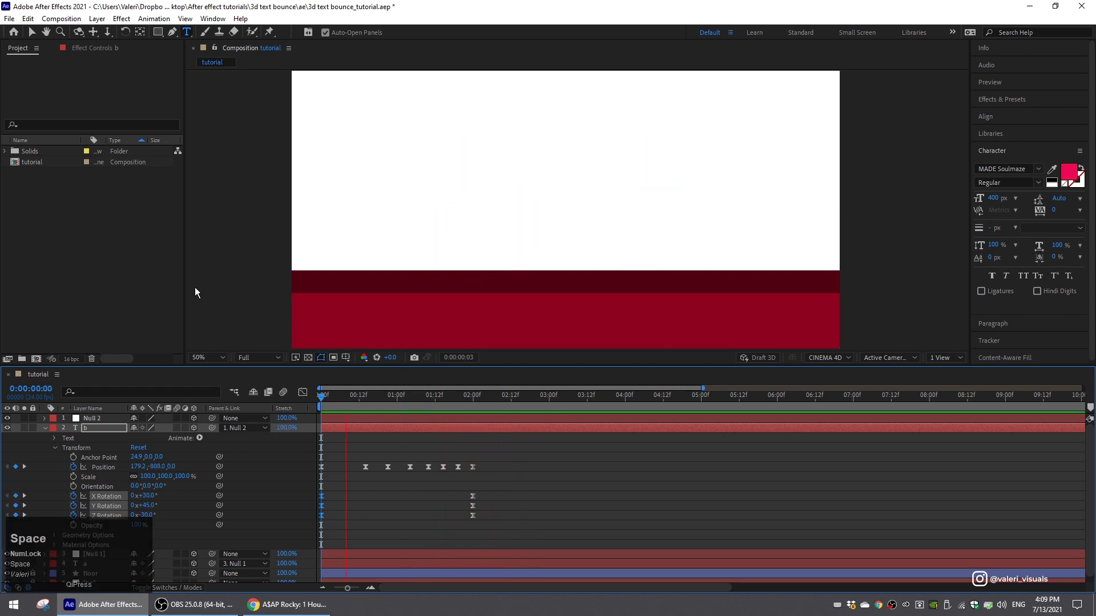
- At 0:00:02:11, move Null 2 along X toward the A until the B stands just beside it
{"action": "left_click", "coordinate": [505, 395]}
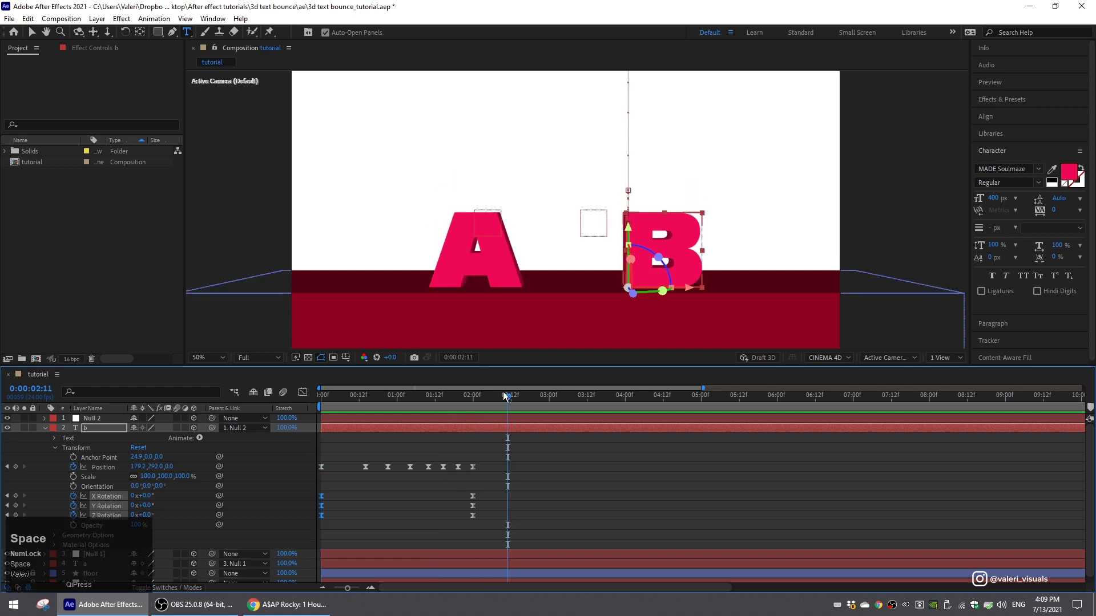
{"action": "left_click", "coordinate": [92, 418]}
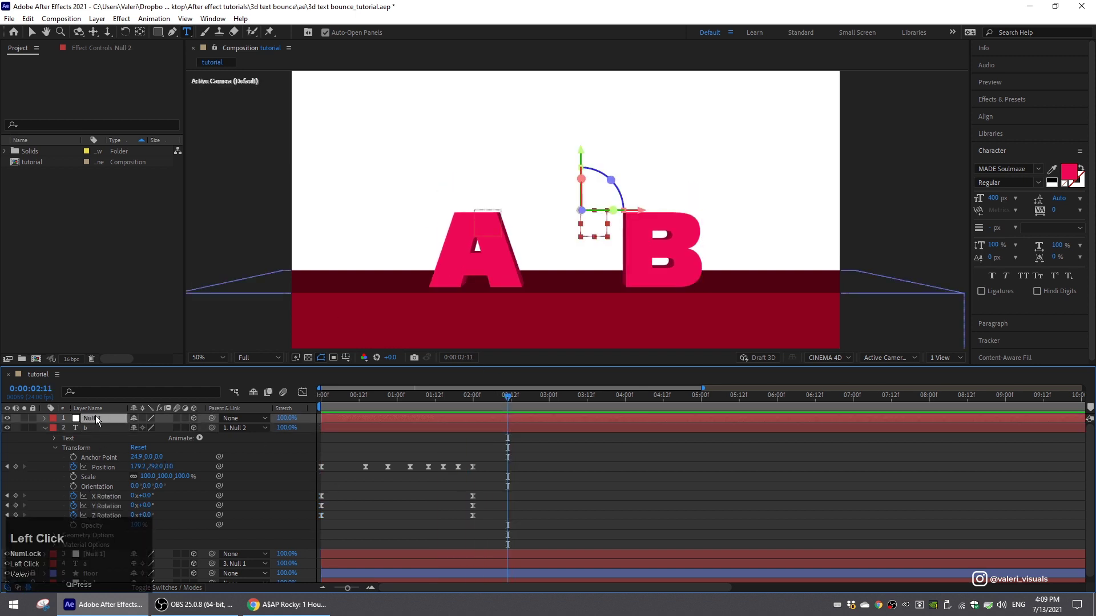
{"action": "left_click", "coordinate": [33, 31]}
{"action": "left_click_drag", "start_coordinate": [641, 213], "coordinate": [555, 212]}
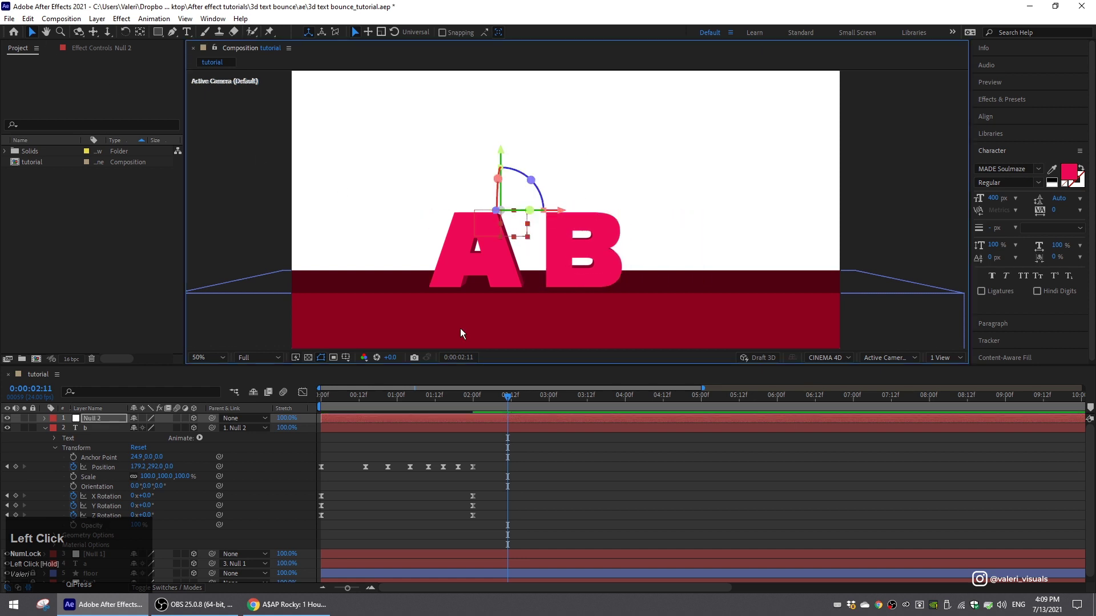
- Duplicate the Null 2 and letter b layers and stack both copies above the originals
{"action": "left_click", "coordinate": [44, 428]}
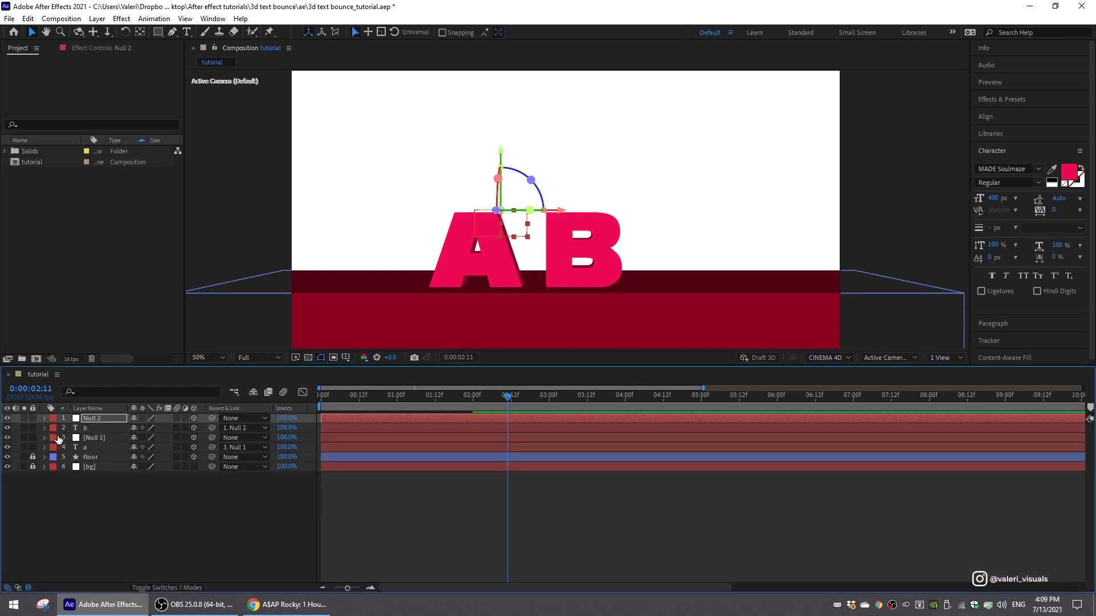
{"action": "left_click", "coordinate": [96, 429]}
{"action": "left_click", "coordinate": [89, 419], "text": "shift"}
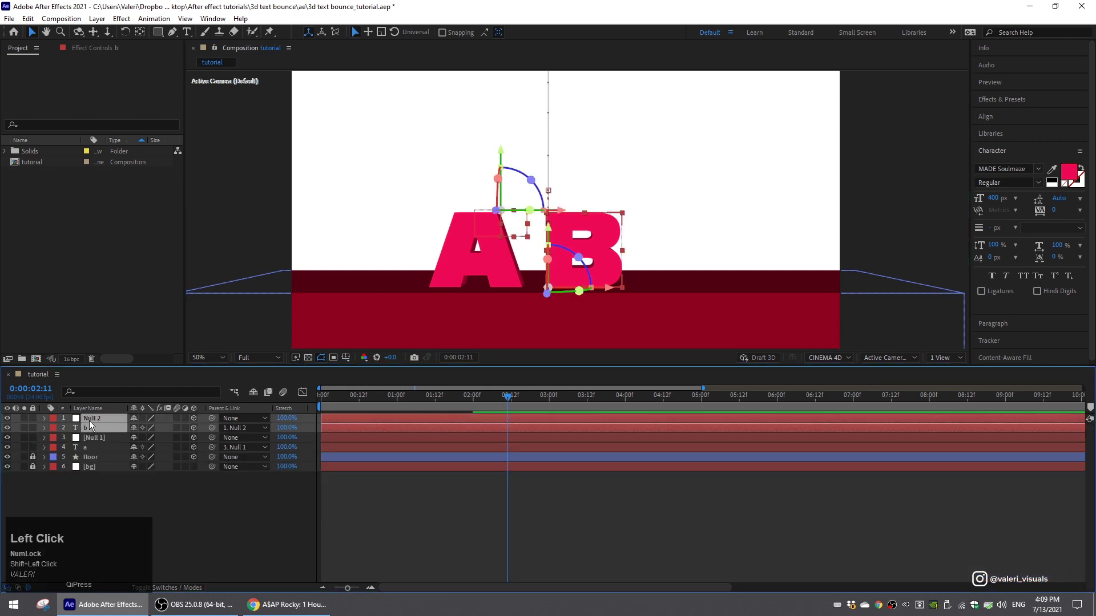
{"action": "key", "text": "ctrl+d"}
{"action": "left_click_drag", "start_coordinate": [88, 425], "coordinate": [93, 427]}
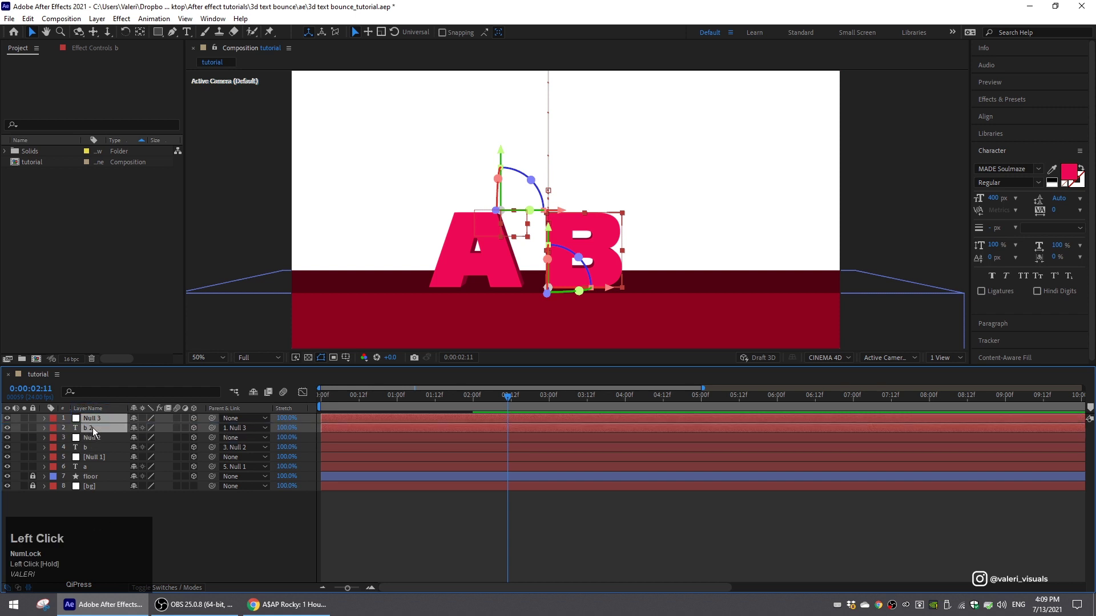
- Move the duplicated null along X until its letter stands beside the B, and change that letter's text to c
{"action": "left_click", "coordinate": [97, 419]}
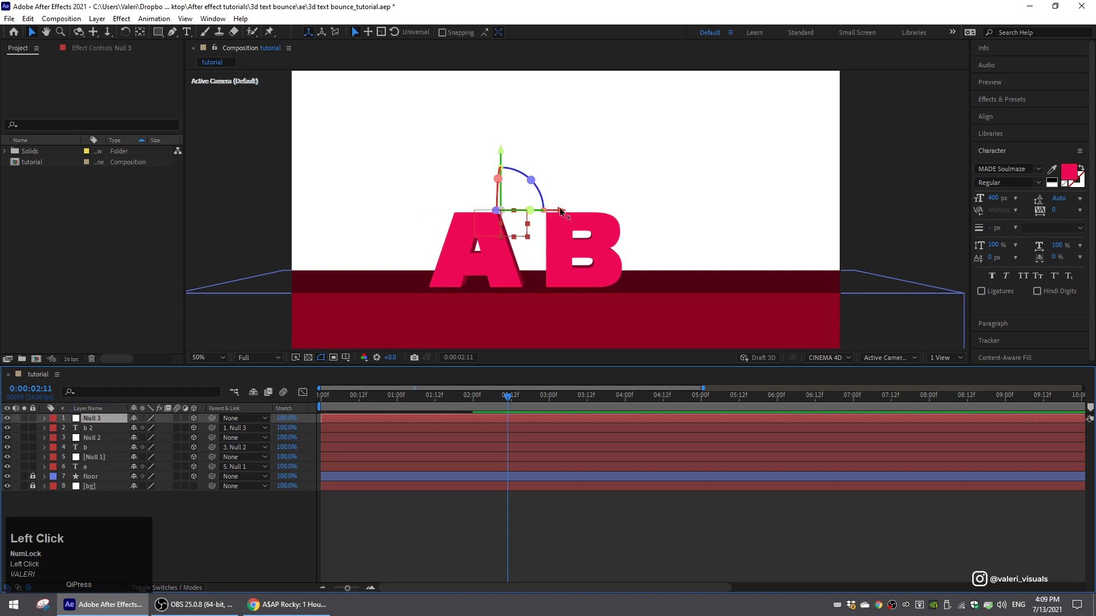
{"action": "left_click_drag", "start_coordinate": [560, 210], "coordinate": [667, 206]}
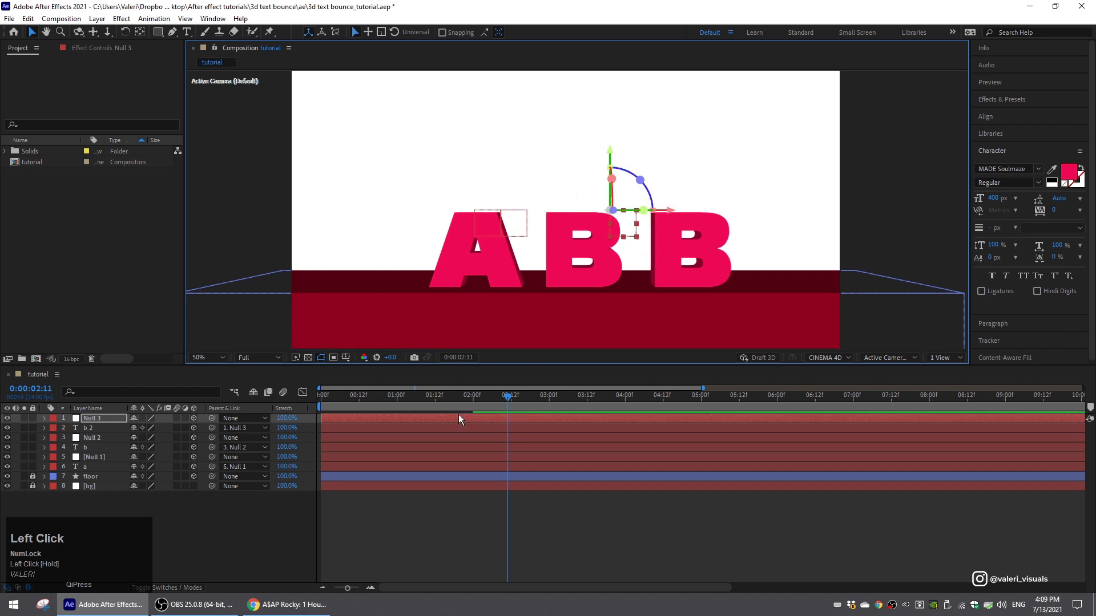
{"action": "double_click", "coordinate": [91, 428]}
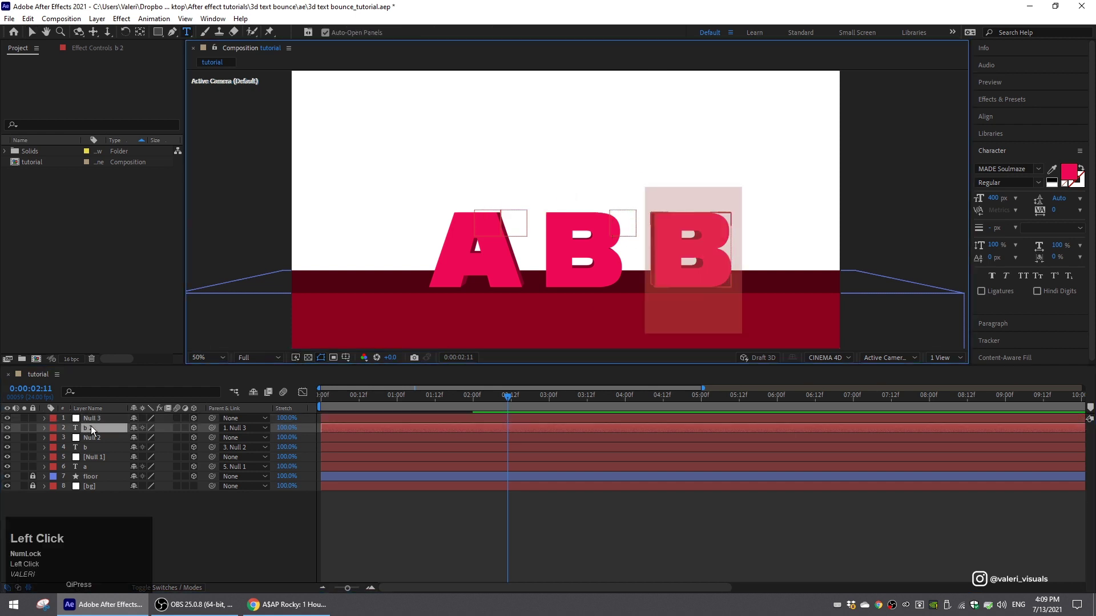
{"action": "type", "text": "c"}
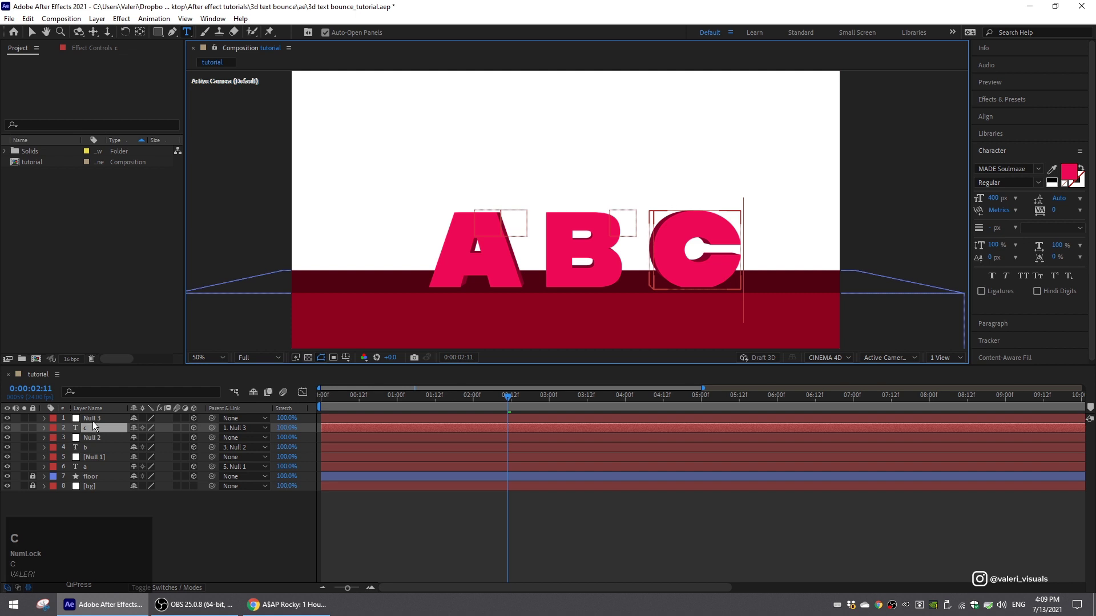
- Raise Null 3 slightly along Y so the base of the C lines up with the other letters
{"action": "left_click", "coordinate": [95, 418]}
{"action": "scroll", "coordinate": [723, 303], "scroll_direction": "up", "scroll_amount": 2}
{"action": "middle_click", "coordinate": [704, 296]}
{"action": "left_click_drag", "start_coordinate": [705, 295], "coordinate": [603, 233]}
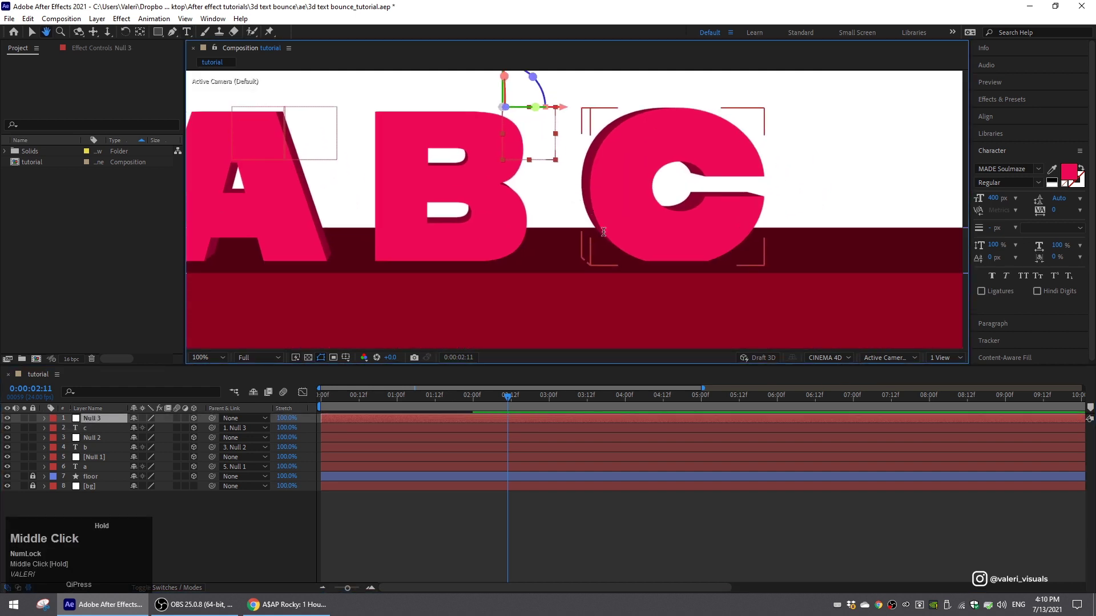
{"action": "left_click_drag", "start_coordinate": [517, 152], "coordinate": [515, 217]}
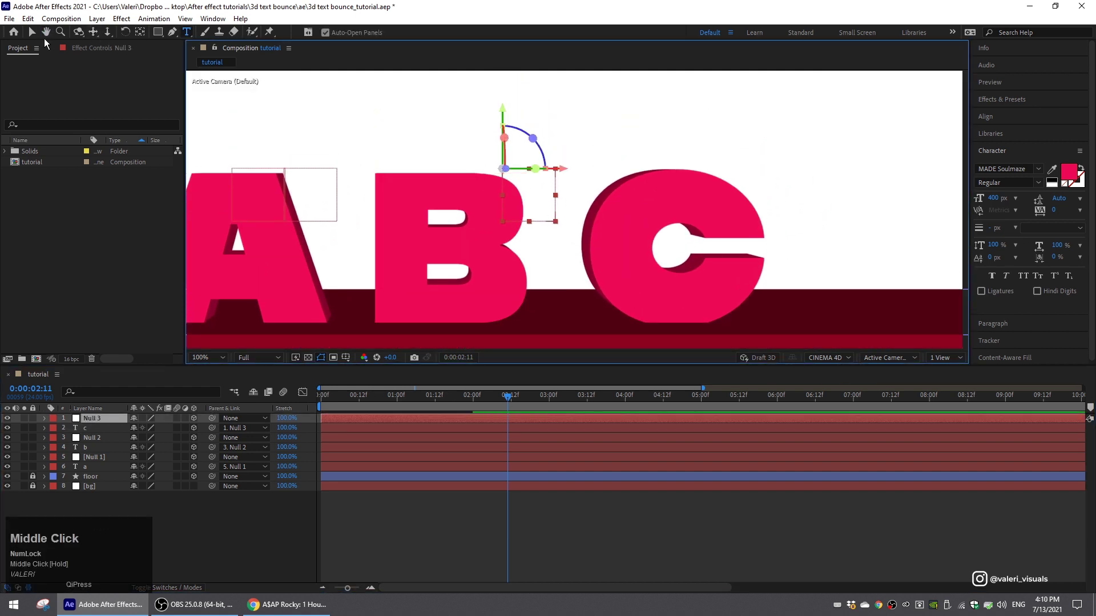
{"action": "left_click", "coordinate": [32, 32]}
{"action": "left_click_drag", "start_coordinate": [502, 107], "coordinate": [505, 102]}
- Set the letter c's X anchor point to 177.9, centring the pivot under the letter
{"action": "left_click", "coordinate": [95, 430]}
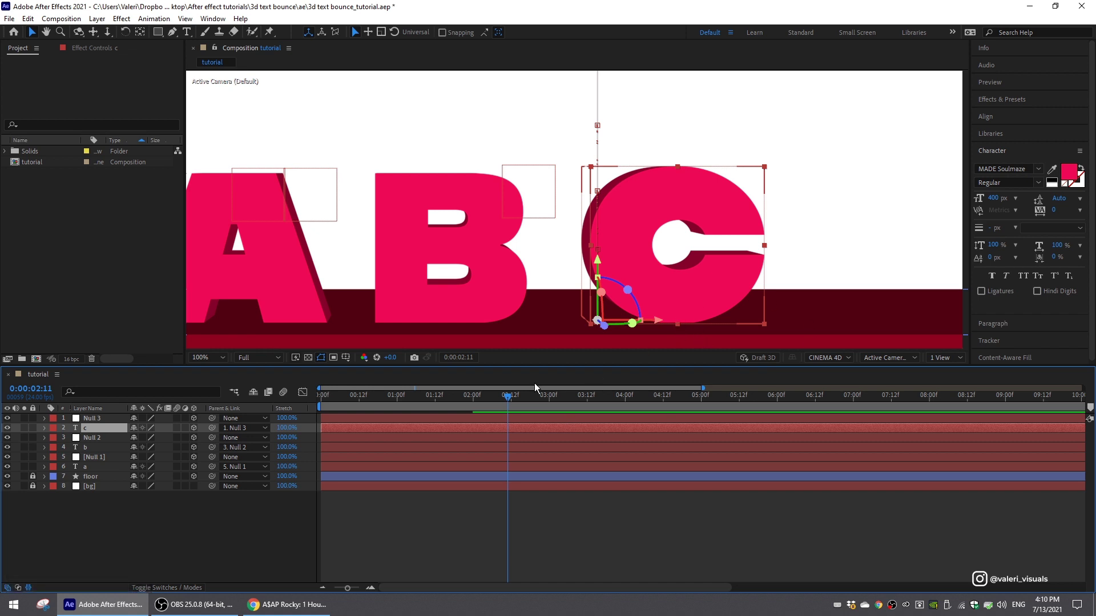
{"action": "left_click", "coordinate": [43, 428]}
{"action": "left_click", "coordinate": [54, 447]}
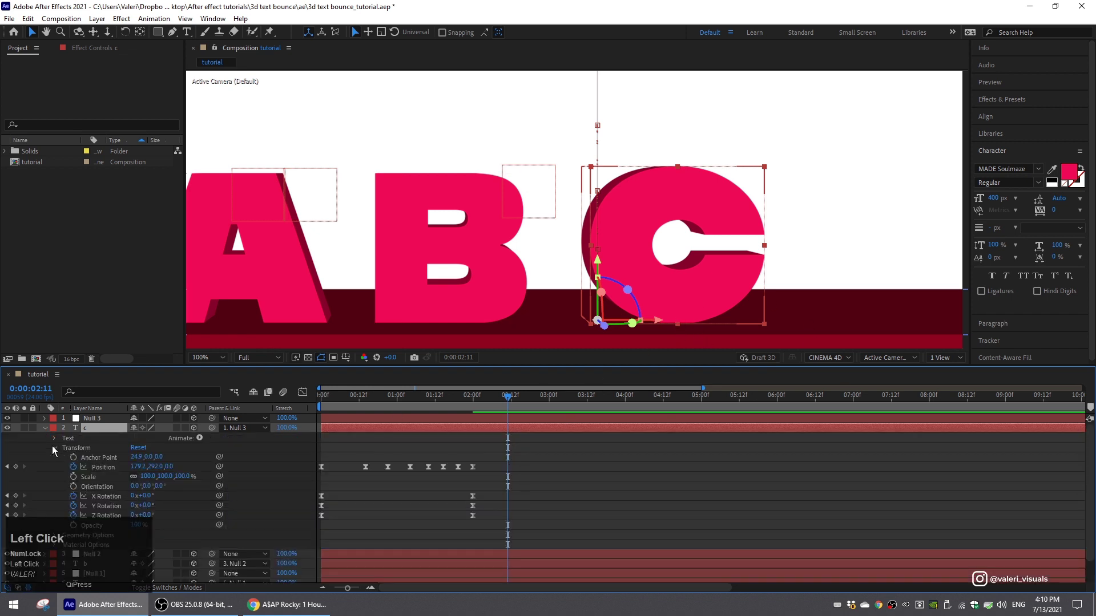
{"action": "left_click_drag", "start_coordinate": [135, 459], "coordinate": [226, 460]}
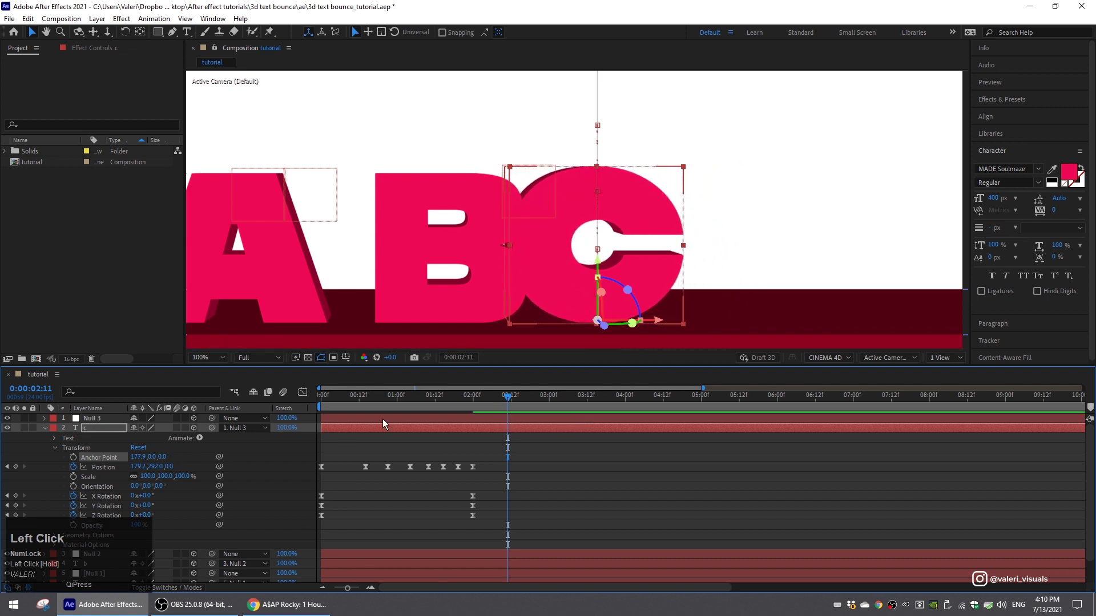
- Move Null 3 along X until the C stands clear of the B, and check the letters at 0:00:00:14
{"action": "left_click", "coordinate": [101, 419]}
{"action": "left_click_drag", "start_coordinate": [564, 167], "coordinate": [627, 167]}
{"action": "left_click_drag", "start_coordinate": [492, 410], "coordinate": [366, 423]}
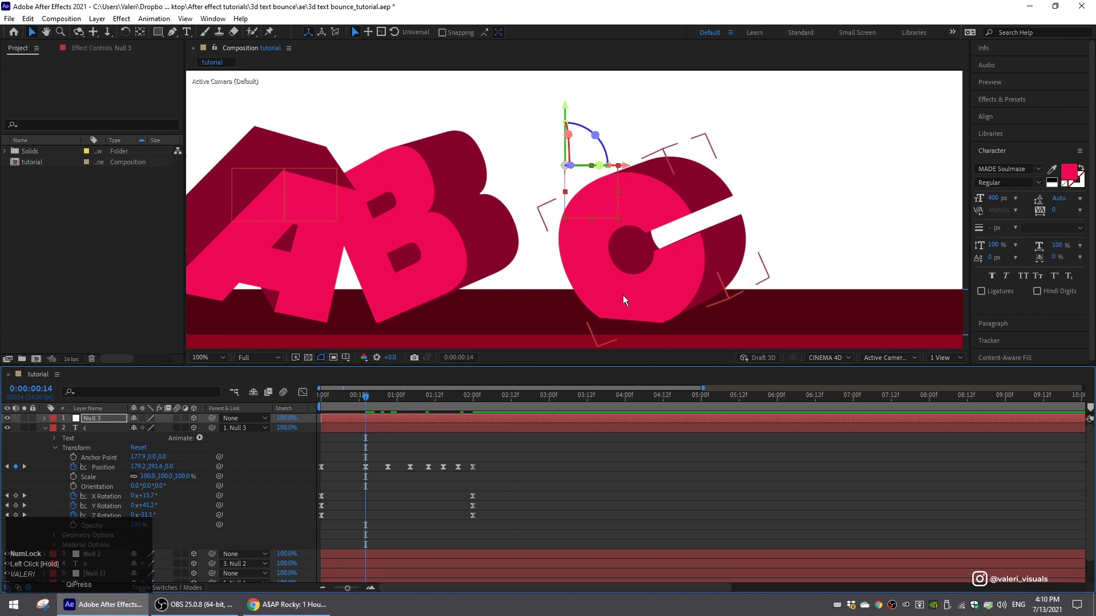
- Raise Null 3 slightly along Y and set the letter c's rotation at 0:00:00:14 to X -25.3°, Y 5.2° and Z 6.9°
{"action": "left_click_drag", "start_coordinate": [565, 104], "coordinate": [568, 98]}
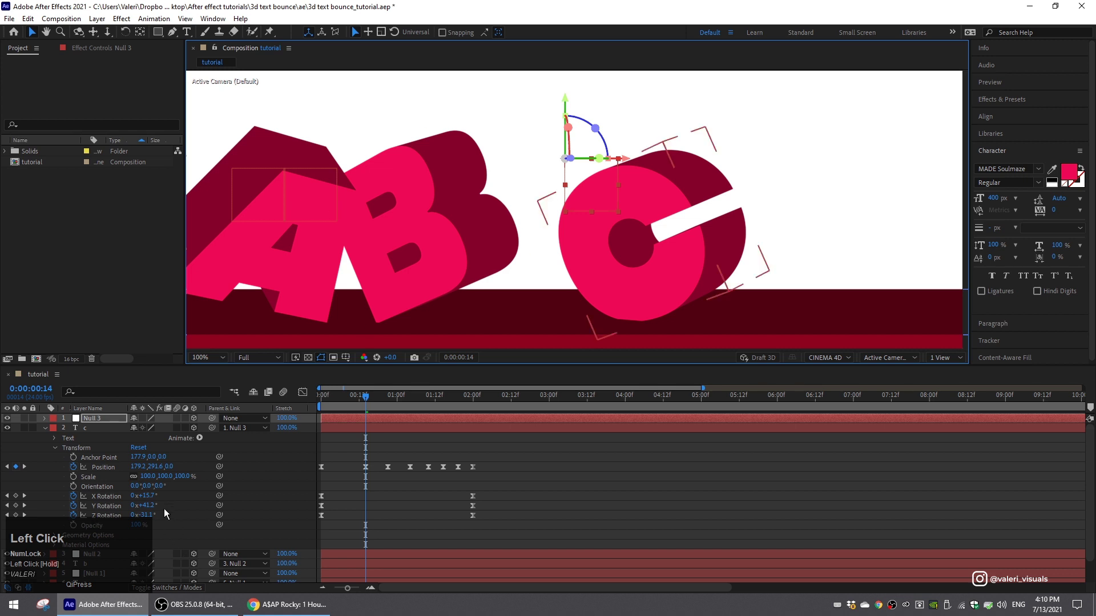
{"action": "left_click_drag", "start_coordinate": [150, 515], "coordinate": [126, 497]}
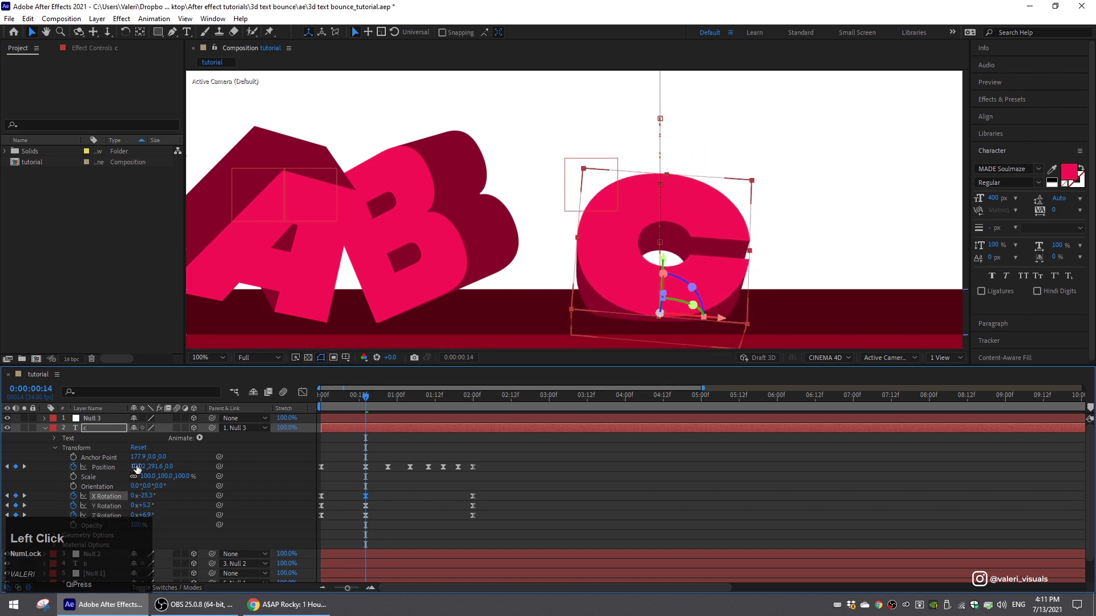
- Set the letter c's Z anchor point to 163 and lower Null 3 slightly along Y
{"action": "left_click_drag", "start_coordinate": [162, 456], "coordinate": [255, 459]}
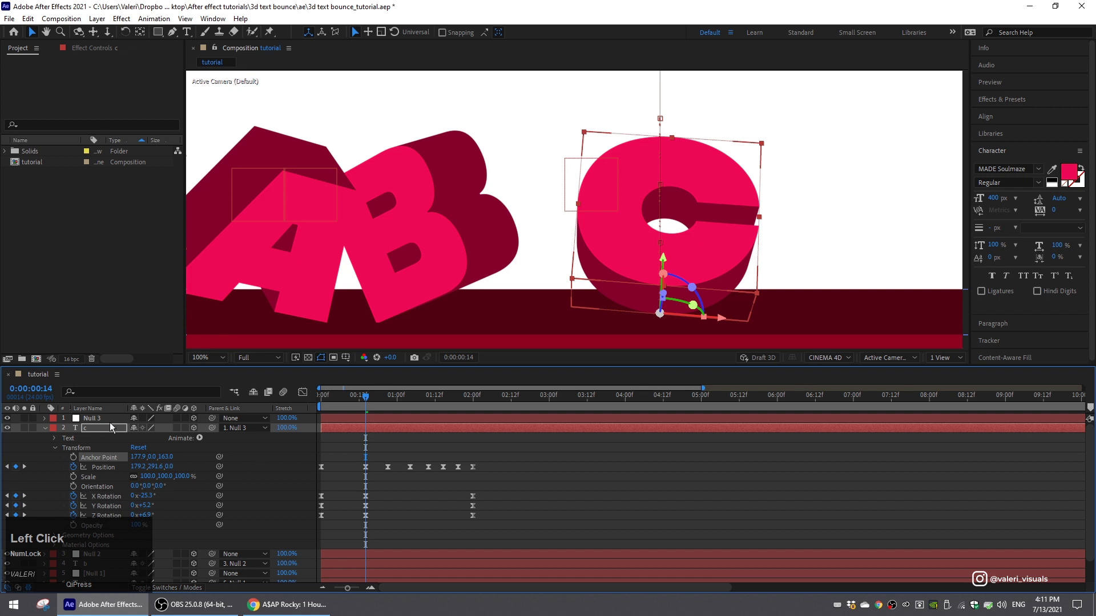
{"action": "left_click", "coordinate": [109, 419]}
{"action": "left_click_drag", "start_coordinate": [569, 104], "coordinate": [572, 109]}
- Move the letter c's three rotation keyframes from 0:00:00:14 to 0:00:00:00 and preview the animation with the whole composition in view
{"action": "mouse_move", "coordinate": [340, 483]}
{"action": "left_mouse_down"}
{"action": "mouse_move", "coordinate": [317, 515]}
{"action": "mouse_move", "coordinate": [374, 530]}
{"action": "mouse_move", "coordinate": [324, 495]}
{"action": "left_mouse_up"}
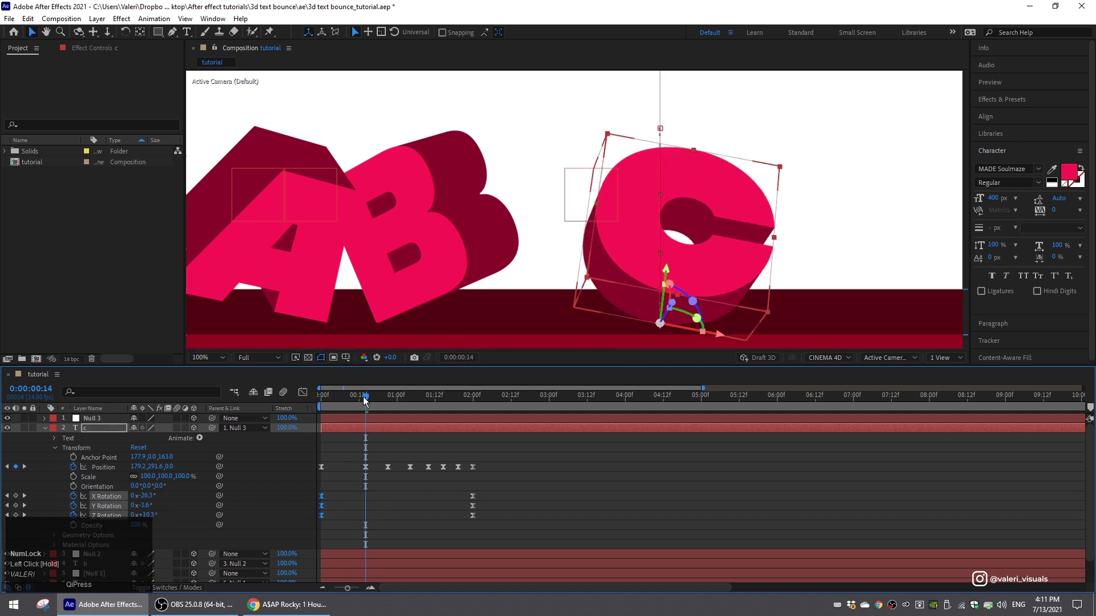
{"action": "left_click_drag", "start_coordinate": [365, 400], "coordinate": [246, 429]}
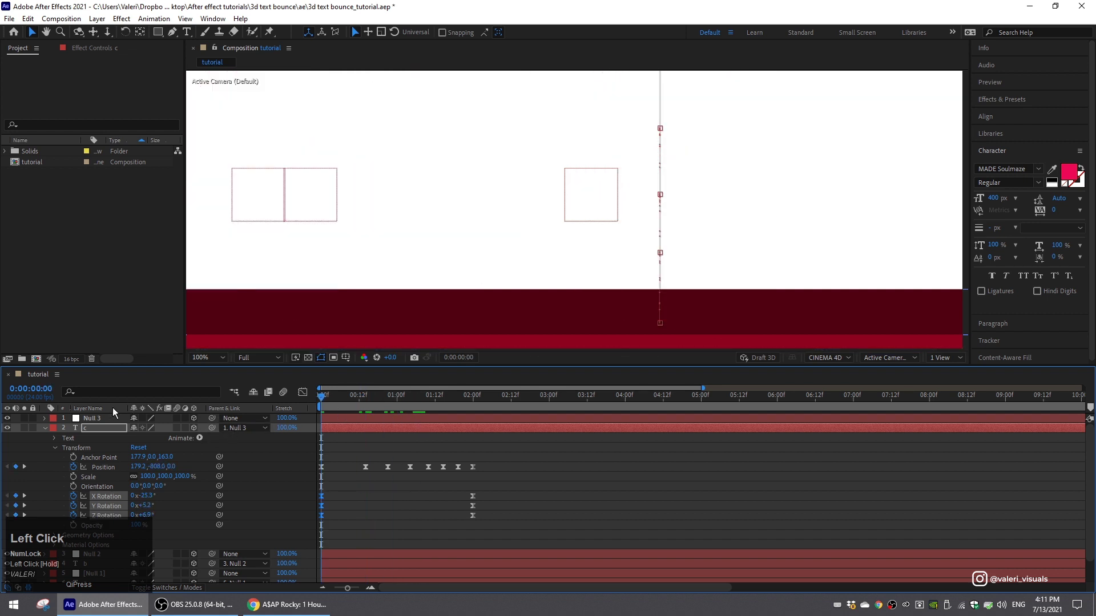
{"action": "left_click", "coordinate": [44, 428]}
{"action": "left_click", "coordinate": [208, 358]}
{"action": "left_click", "coordinate": [220, 379]}
{"action": "key", "text": "space"}
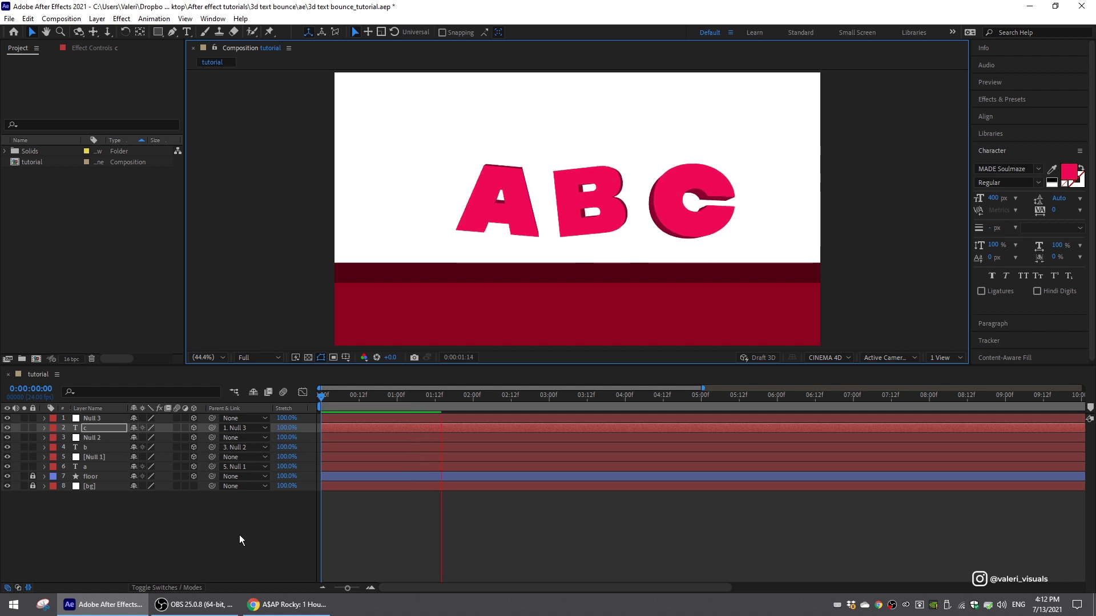
{"action": "key", "text": "space"}
- Set the letter c's Y anchor point to 21 so the pivot sits at the base of the letter
{"action": "scroll", "coordinate": [672, 314], "scroll_direction": "up", "scroll_amount": 1}
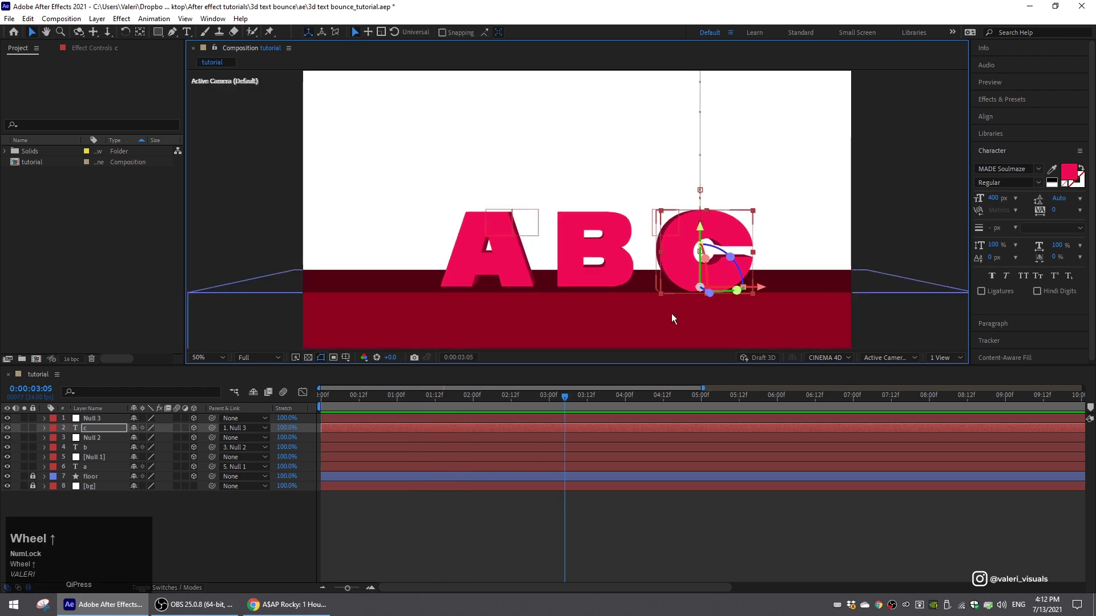
{"action": "middle_click", "coordinate": [671, 314]}
{"action": "scroll", "coordinate": [639, 312], "scroll_direction": "up", "scroll_amount": 2}
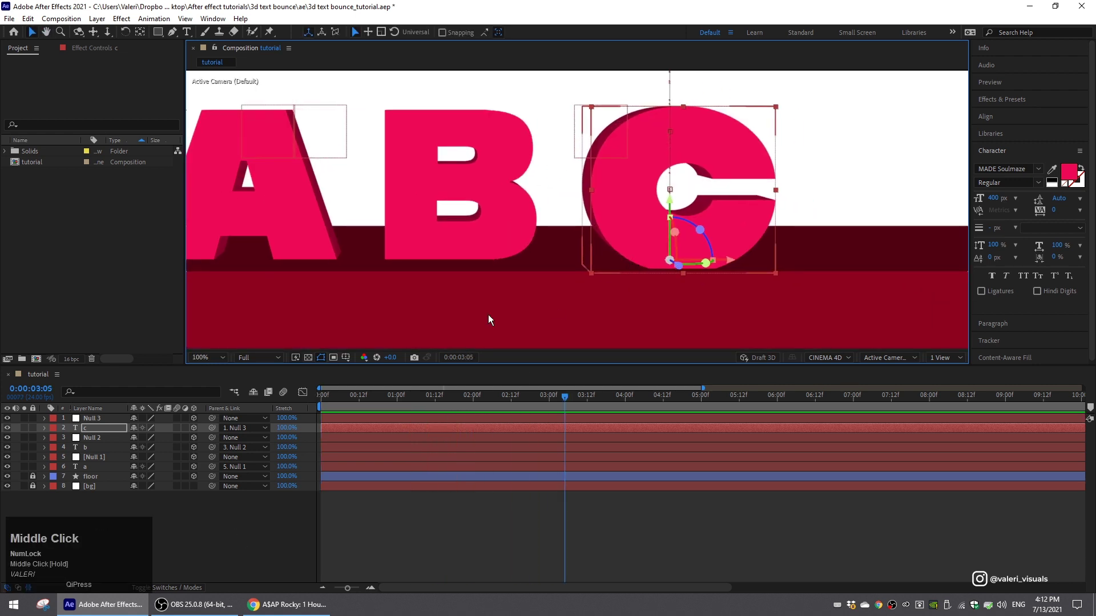
{"action": "left_click", "coordinate": [85, 428]}
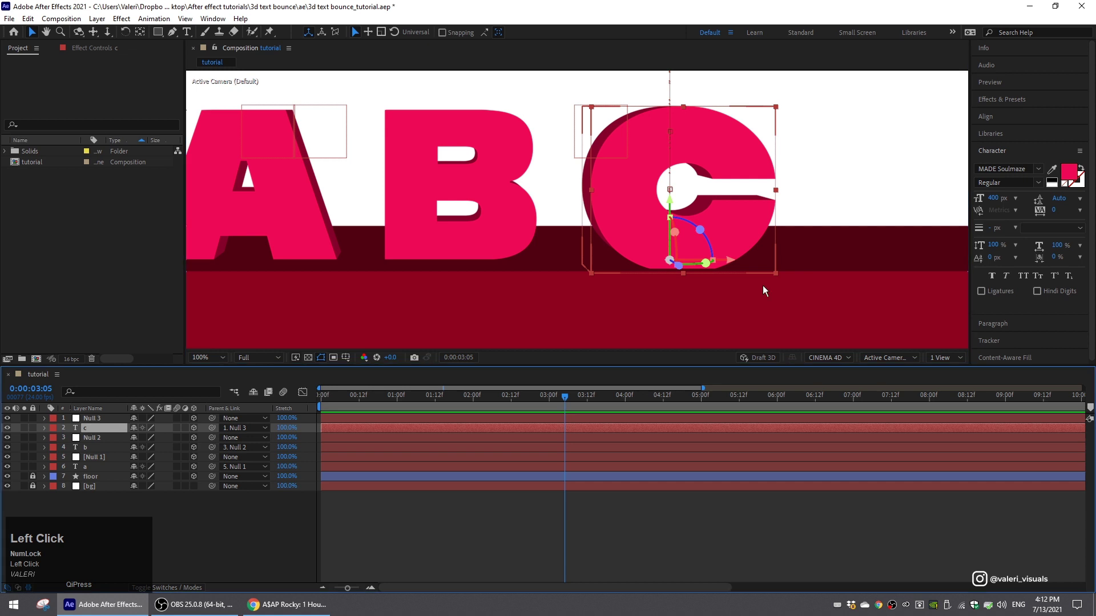
{"action": "left_click", "coordinate": [44, 428]}
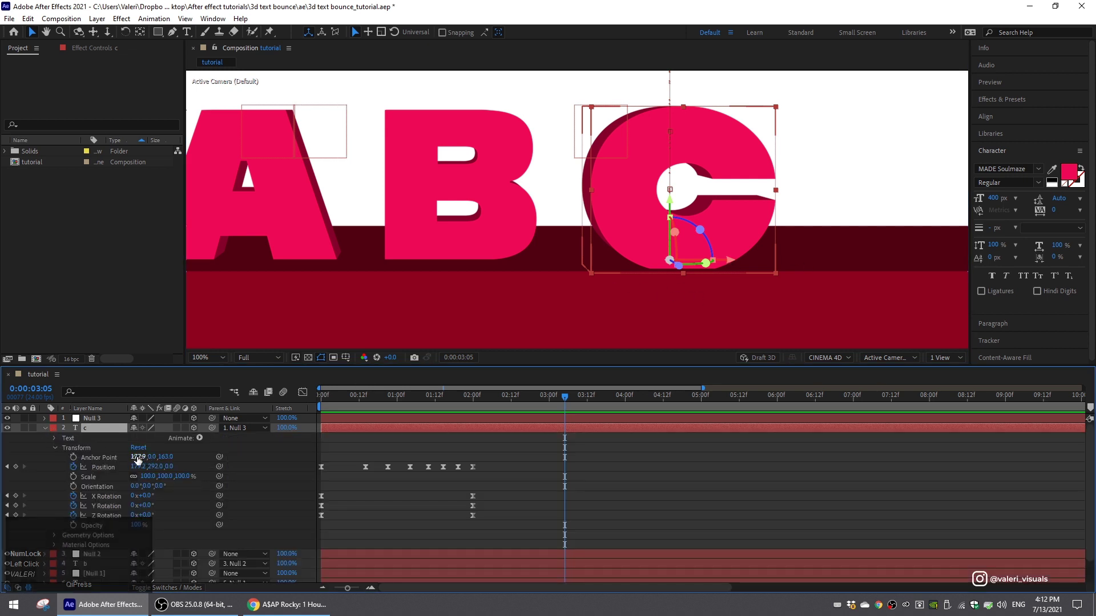
{"action": "left_click_drag", "start_coordinate": [165, 457], "coordinate": [166, 457]}
{"action": "key", "text": "ctrl+z"}
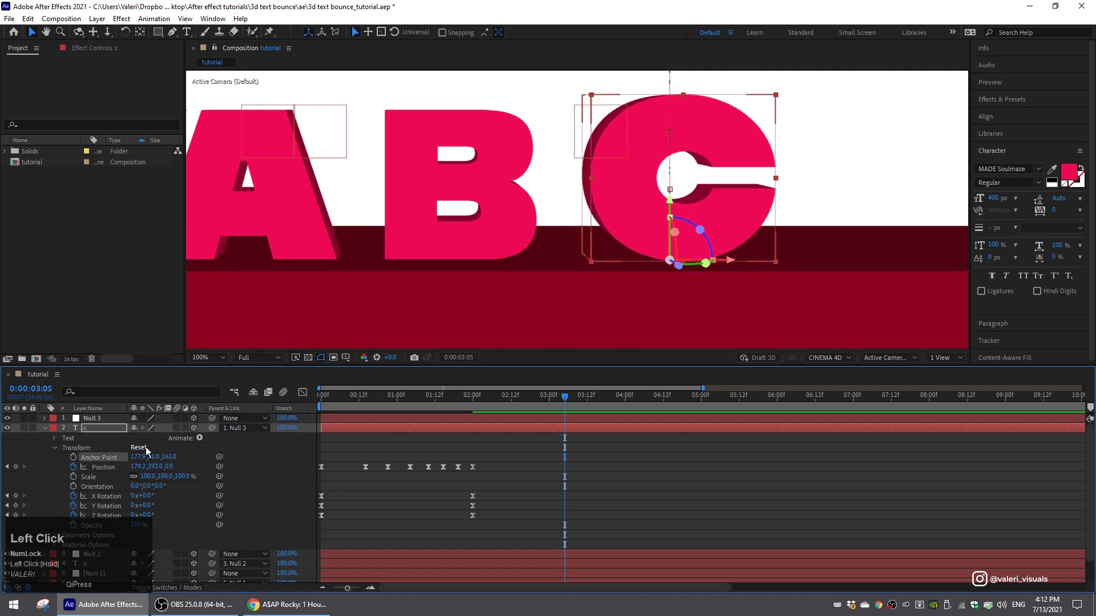
- Lower Null 3 slightly along Y so the C rests on the floor, and preview the bounce from the start
{"action": "left_click", "coordinate": [94, 418]}
{"action": "left_click_drag", "start_coordinate": [587, 62], "coordinate": [577, 92]}
{"action": "left_click_drag", "start_coordinate": [529, 389], "coordinate": [323, 420]}
{"action": "key", "text": "space"}
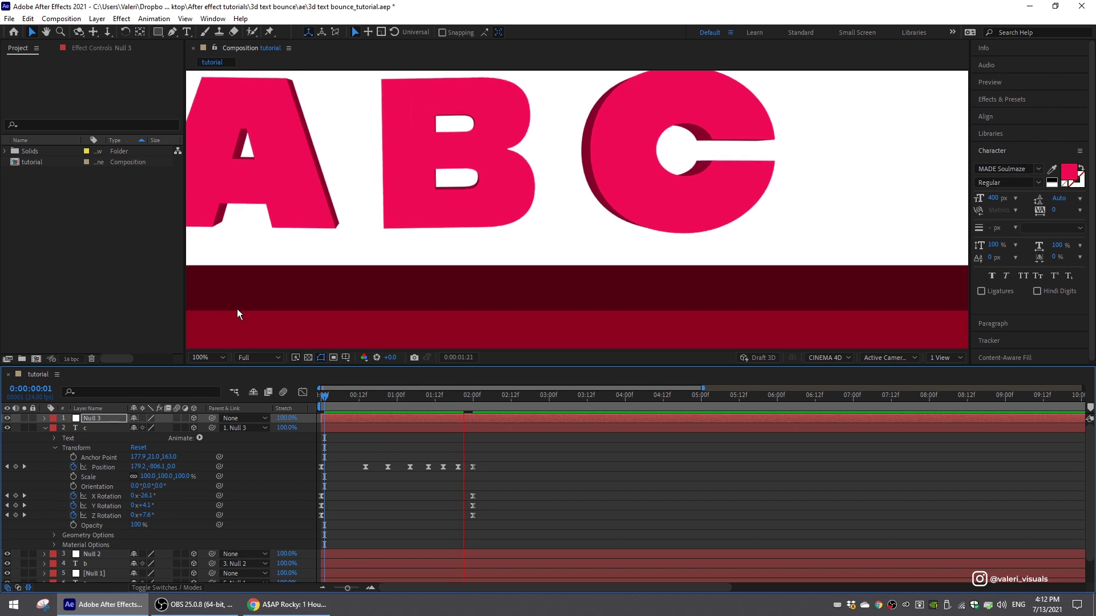
{"action": "key", "text": "space"}
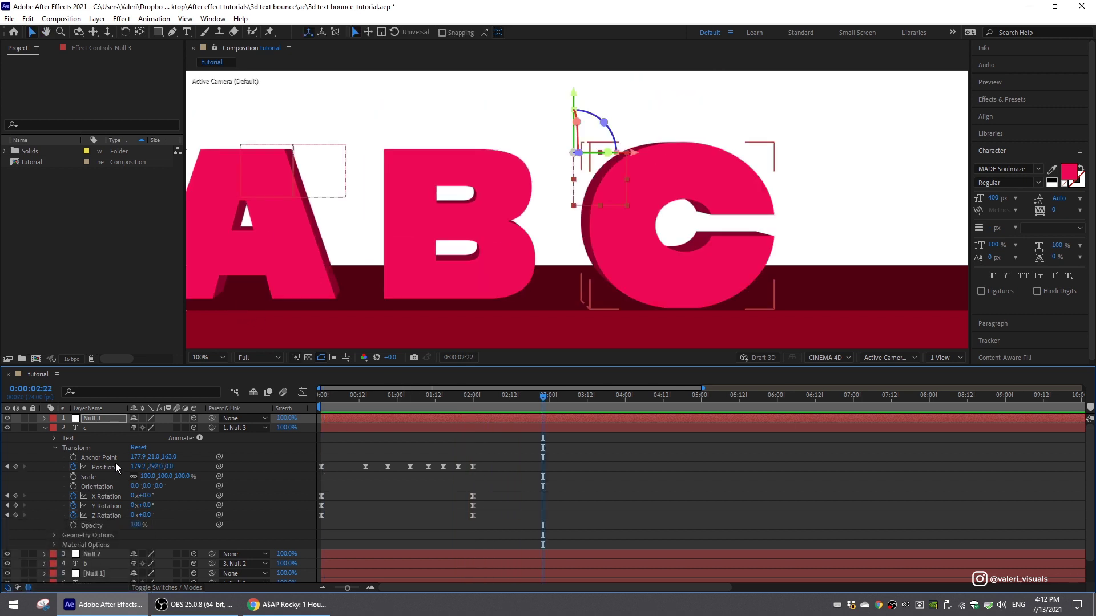
- Switch to Custom View 1 and move Null 3 back along Z so the C stands farther back on the floor
{"action": "left_click", "coordinate": [45, 428]}
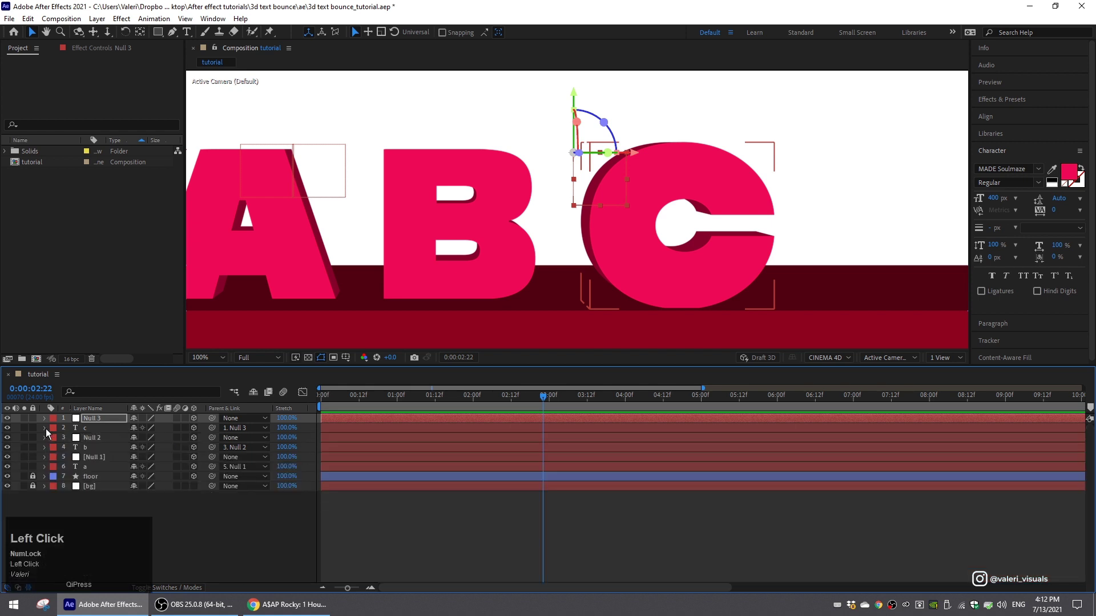
{"action": "left_click", "coordinate": [885, 358]}
{"action": "left_click", "coordinate": [894, 478]}
{"action": "left_click_drag", "start_coordinate": [567, 230], "coordinate": [610, 256]}
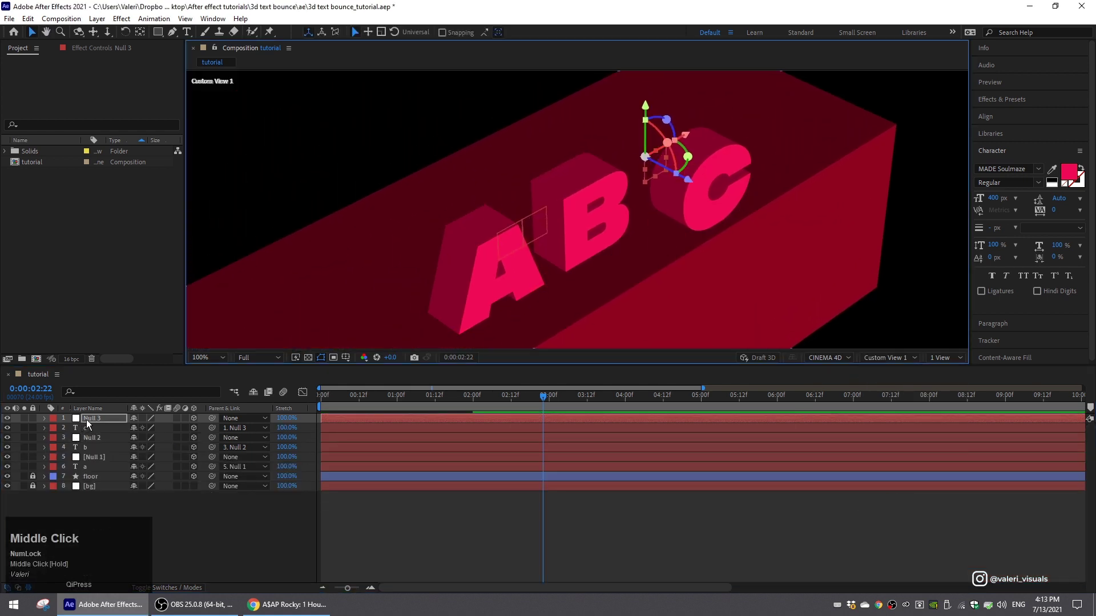
{"action": "left_click", "coordinate": [87, 419]}
{"action": "left_click_drag", "start_coordinate": [689, 185], "coordinate": [597, 145]}
- Move Null 2 slightly back along Z so the B stands behind the A, and return to the Active Camera view
{"action": "left_click", "coordinate": [558, 190]}
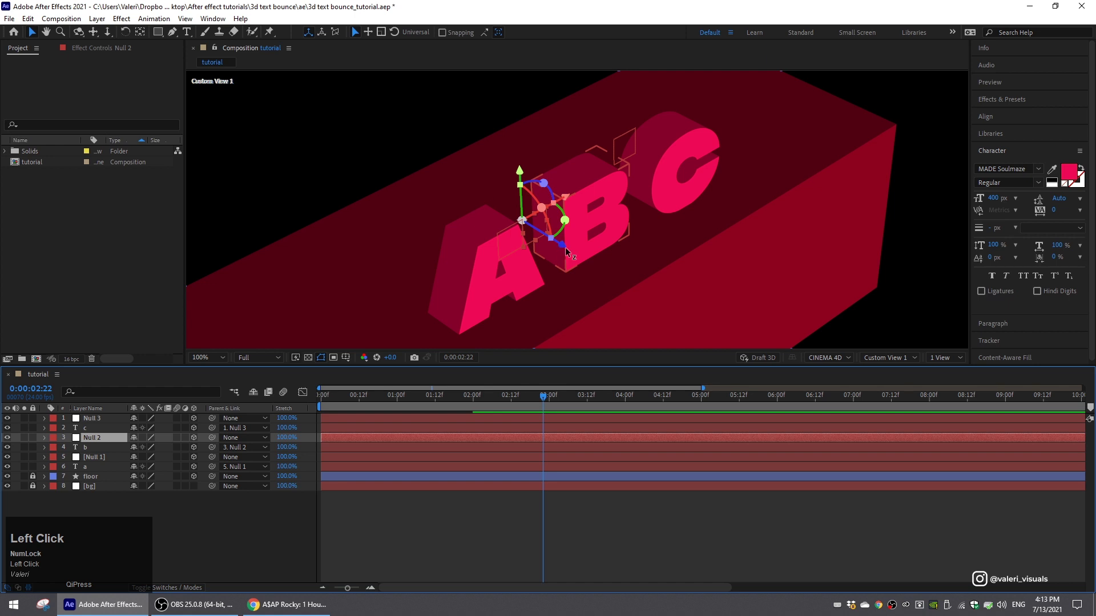
{"action": "left_click_drag", "start_coordinate": [566, 251], "coordinate": [496, 239]}
{"action": "left_click", "coordinate": [887, 358]}
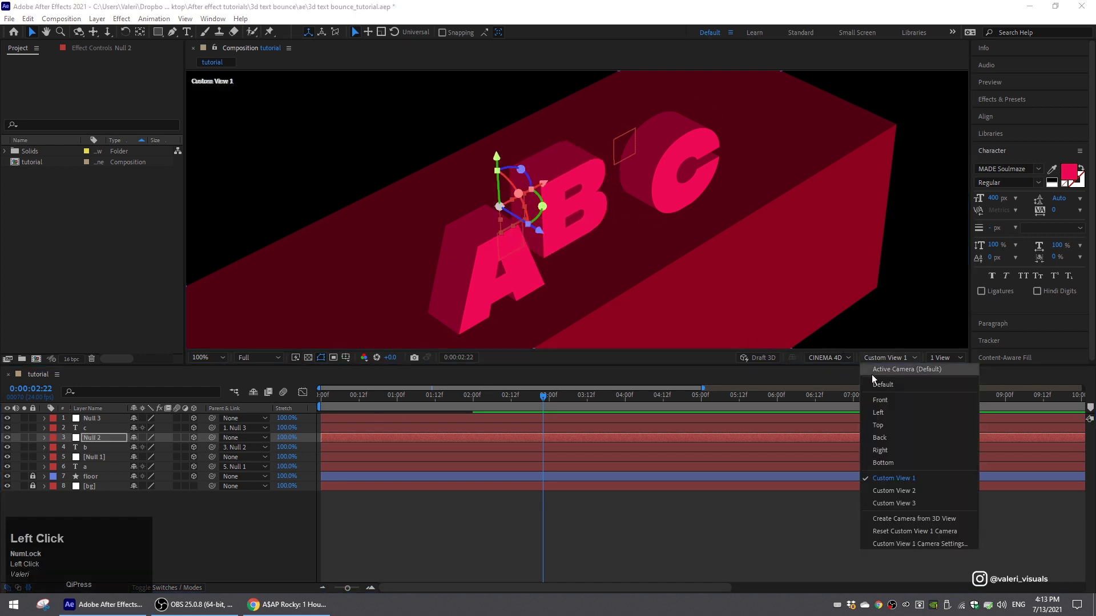
{"action": "left_click", "coordinate": [872, 375]}
{"action": "scroll", "coordinate": [745, 270], "scroll_direction": "down", "scroll_amount": 2}
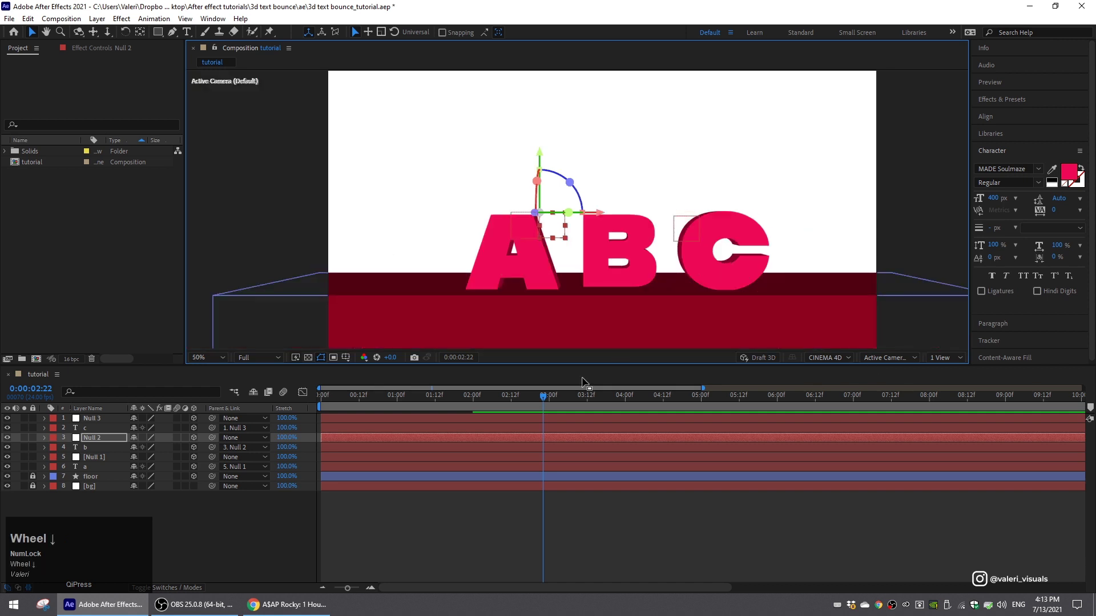
- Stagger the drops by starting Null 2 and b about 2 frames later and Null 3 and c about 6 frames later
{"action": "left_click_drag", "start_coordinate": [488, 401], "coordinate": [388, 412]}
{"action": "left_click_drag", "start_coordinate": [214, 554], "coordinate": [227, 536]}
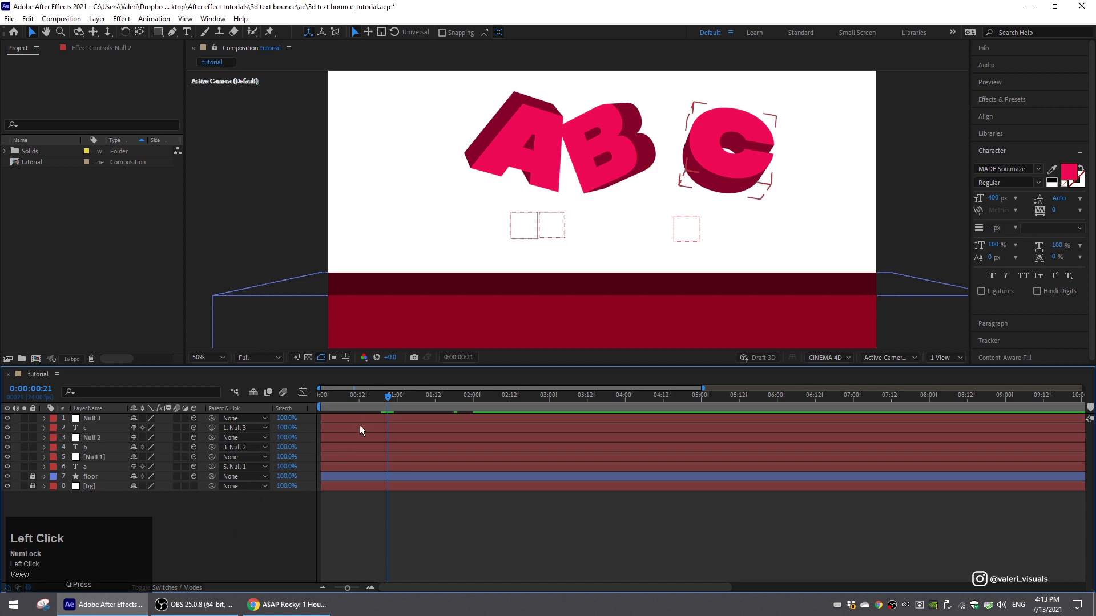
{"action": "mouse_move", "coordinate": [370, 398]}
{"action": "left_mouse_down"}
{"action": "mouse_move", "coordinate": [346, 403]}
{"action": "mouse_move", "coordinate": [395, 399]}
{"action": "mouse_move", "coordinate": [348, 400]}
{"action": "mouse_move", "coordinate": [364, 401]}
{"action": "left_mouse_up"}
{"action": "left_click", "coordinate": [94, 448], "text": "shift"}
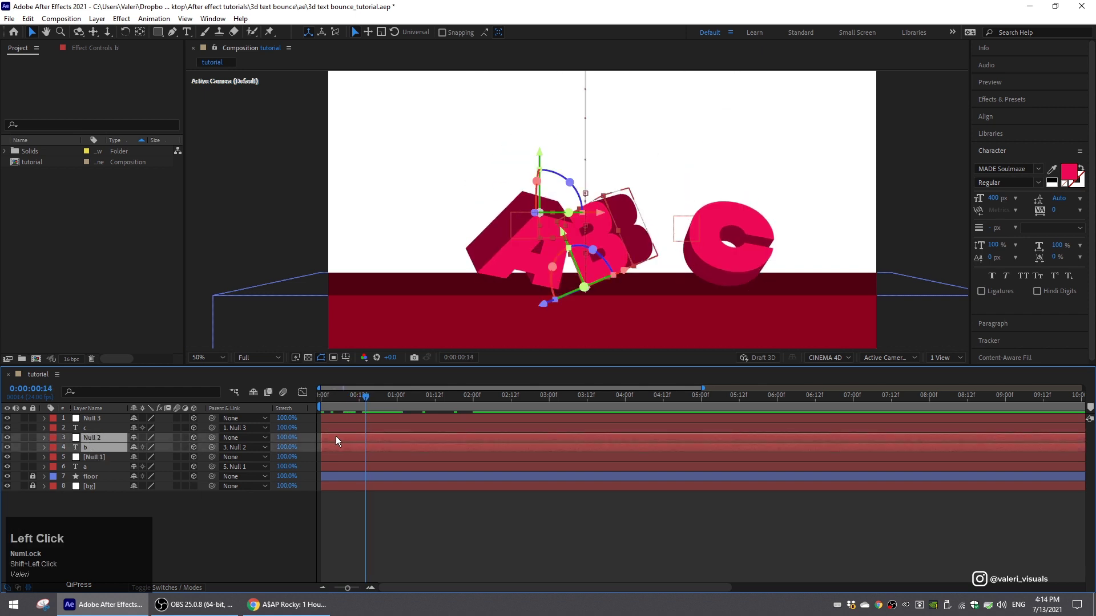
{"action": "left_click_drag", "start_coordinate": [336, 437], "coordinate": [307, 406]}
{"action": "left_click", "coordinate": [105, 427]}
{"action": "left_click", "coordinate": [97, 419], "text": "shift"}
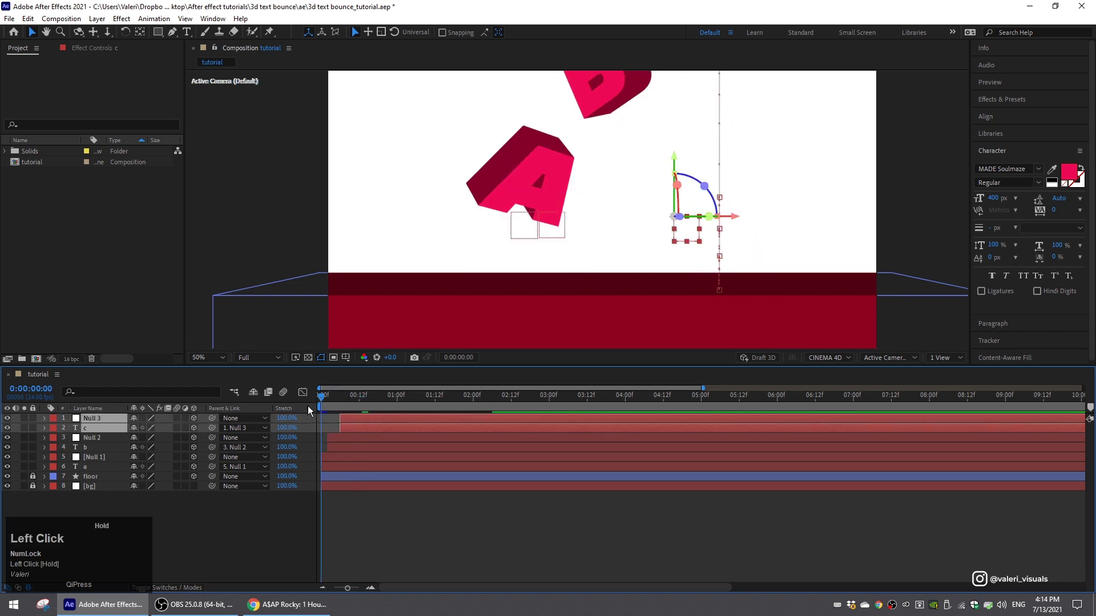
- Preview the staggered bounce and end the work area just after 0:00:03:00
{"action": "key", "text": "space"}
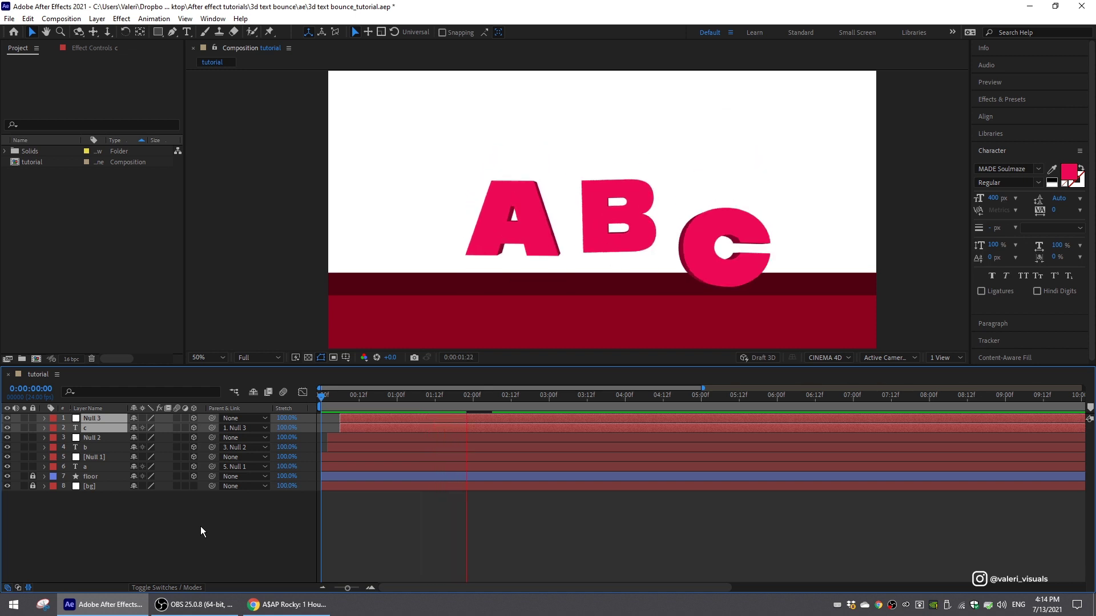
{"action": "key", "text": "space"}
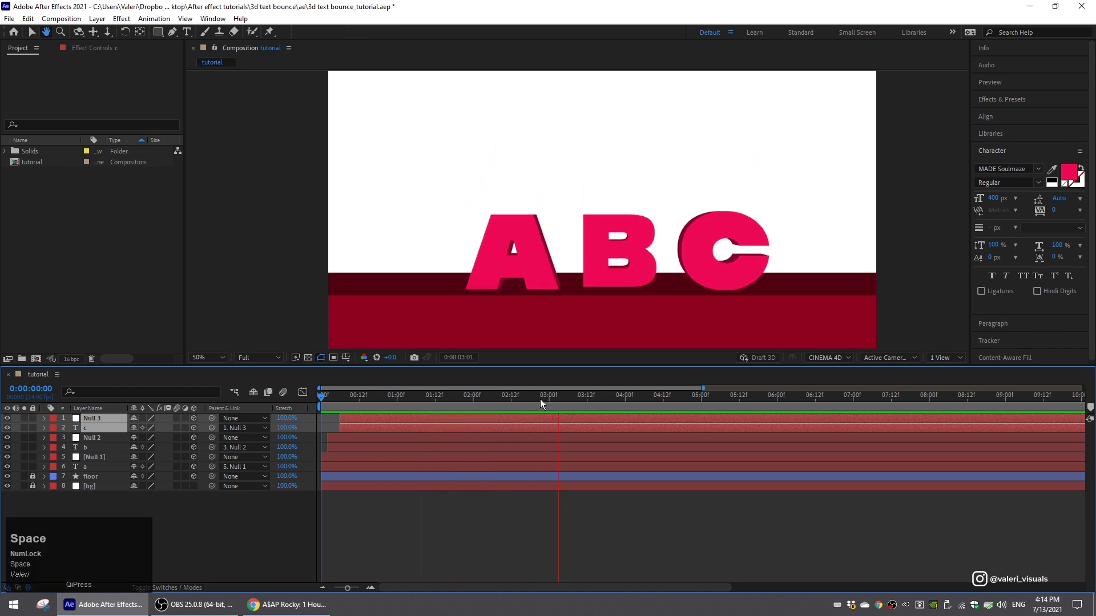
{"action": "left_click_drag", "start_coordinate": [540, 399], "coordinate": [548, 402]}
{"action": "key", "text": "n"}
{"action": "key", "text": "Home"}
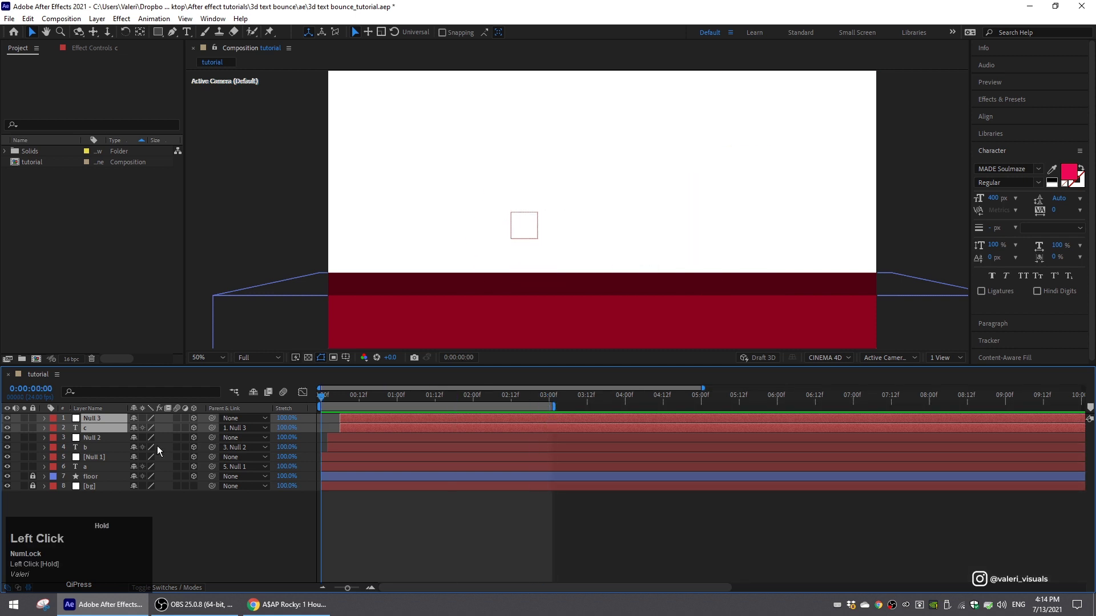
- Create a two-node camera with the 35mm preset
{"action": "left_click_drag", "start_coordinate": [512, 379], "coordinate": [262, 385]}
{"action": "left_click", "coordinate": [197, 498]}
{"action": "right_click", "coordinate": [190, 496]}
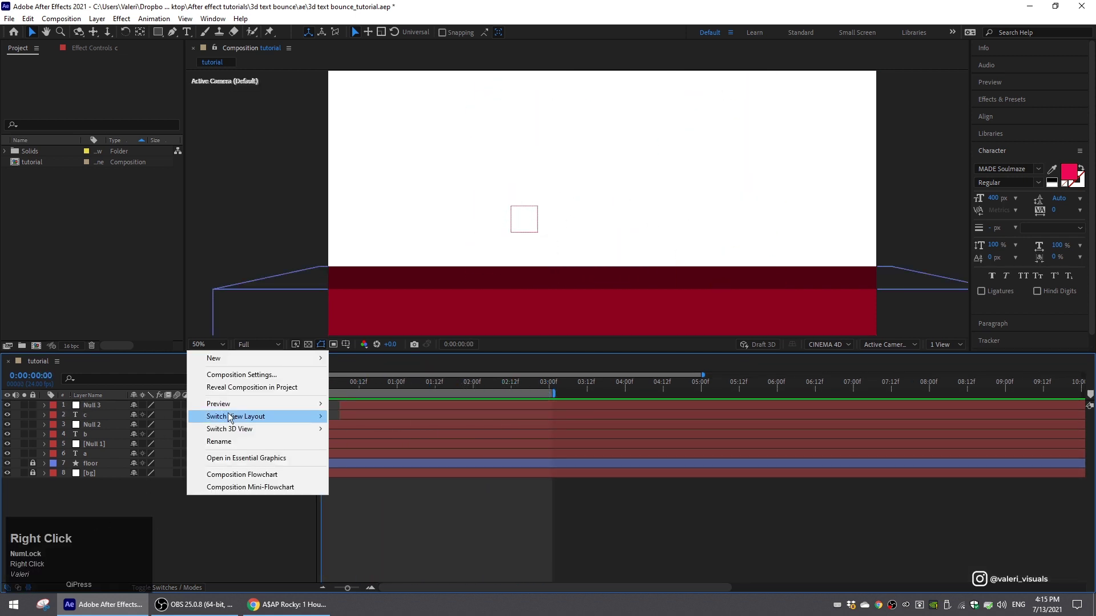
{"action": "mouse_move", "coordinate": [234, 364]}
{"action": "left_click", "coordinate": [359, 418]}
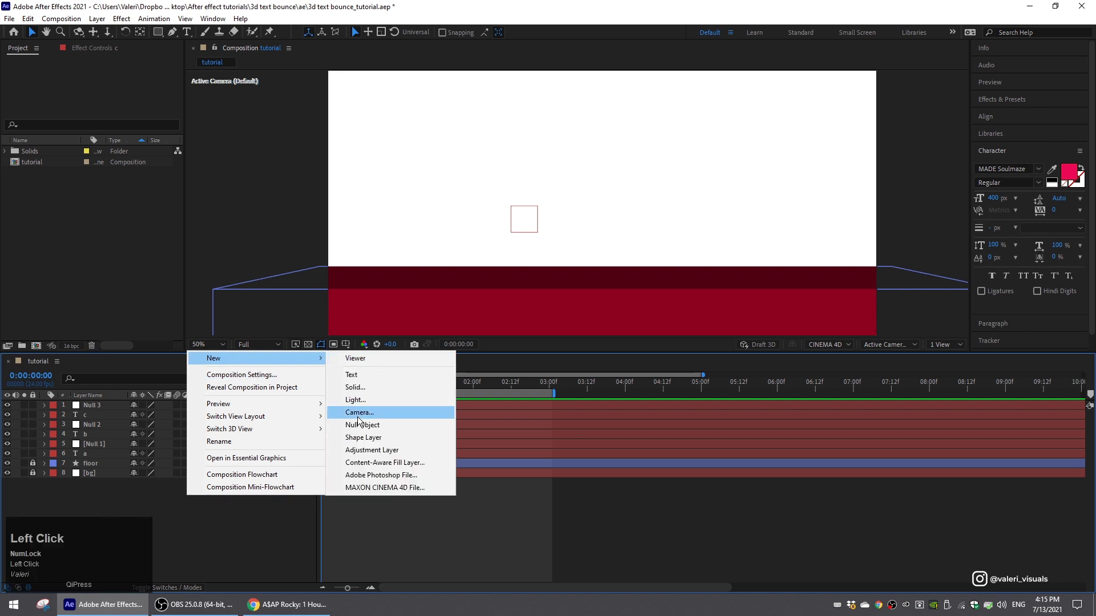
{"action": "left_click", "coordinate": [463, 197]}
{"action": "left_click", "coordinate": [458, 218]}
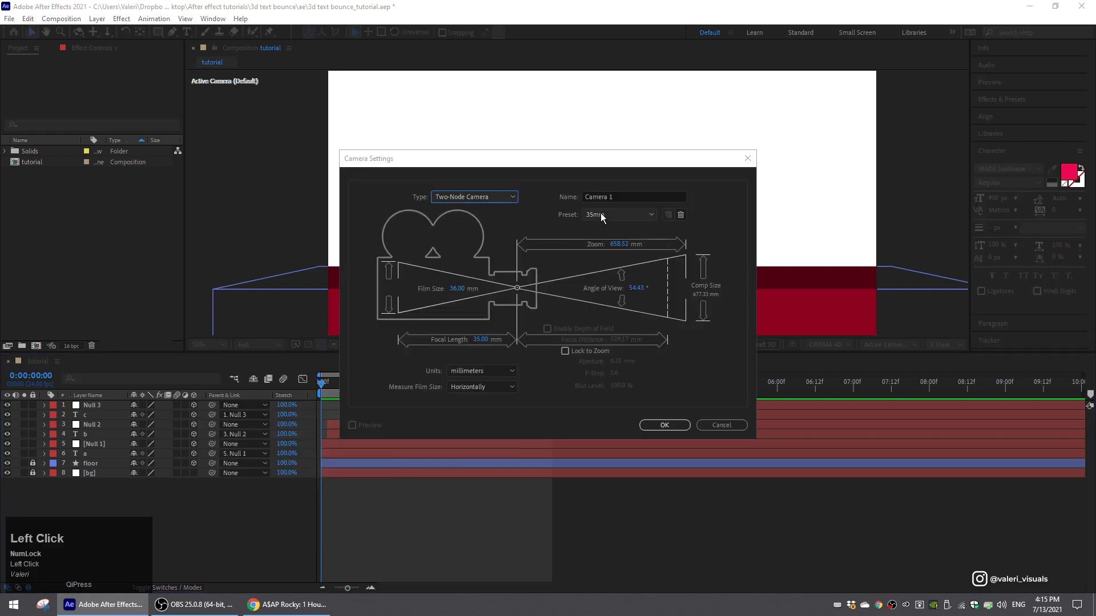
{"action": "left_click", "coordinate": [600, 214]}
{"action": "left_click", "coordinate": [599, 296]}
{"action": "left_click", "coordinate": [649, 424]}
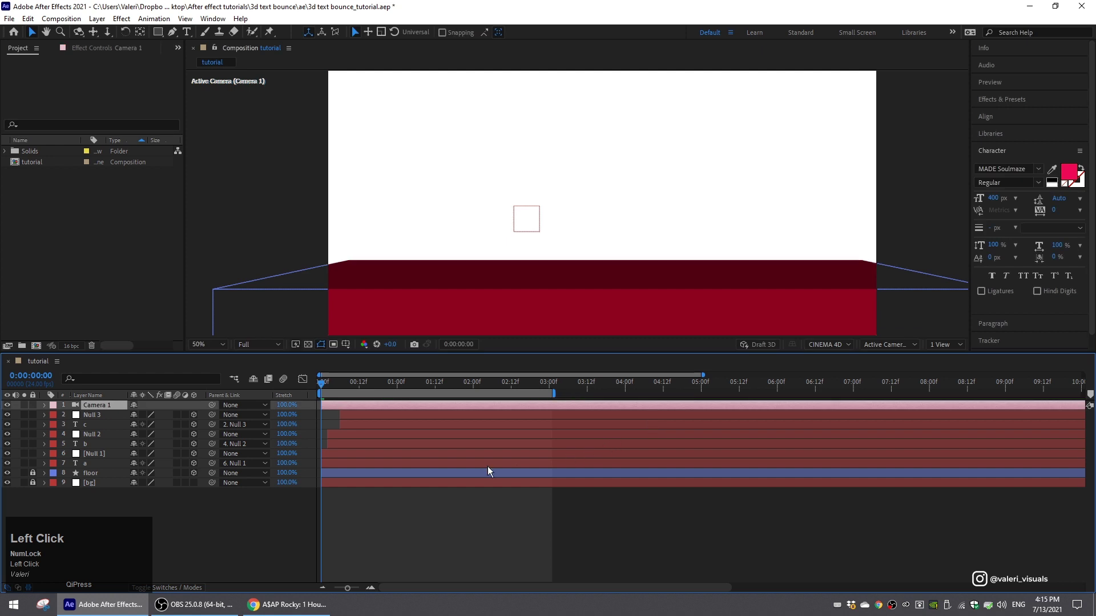
- Set the camera's Y position to 820 so it looks level with the floor surface, and preview the animation
{"action": "left_click_drag", "start_coordinate": [391, 393], "coordinate": [537, 396]}
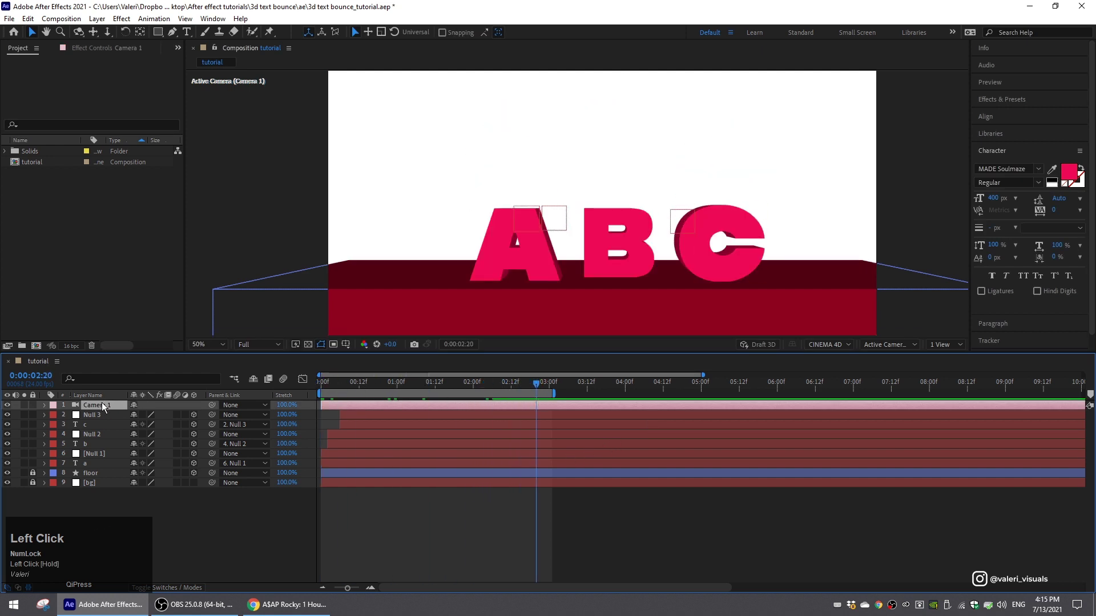
{"action": "key", "text": "p"}
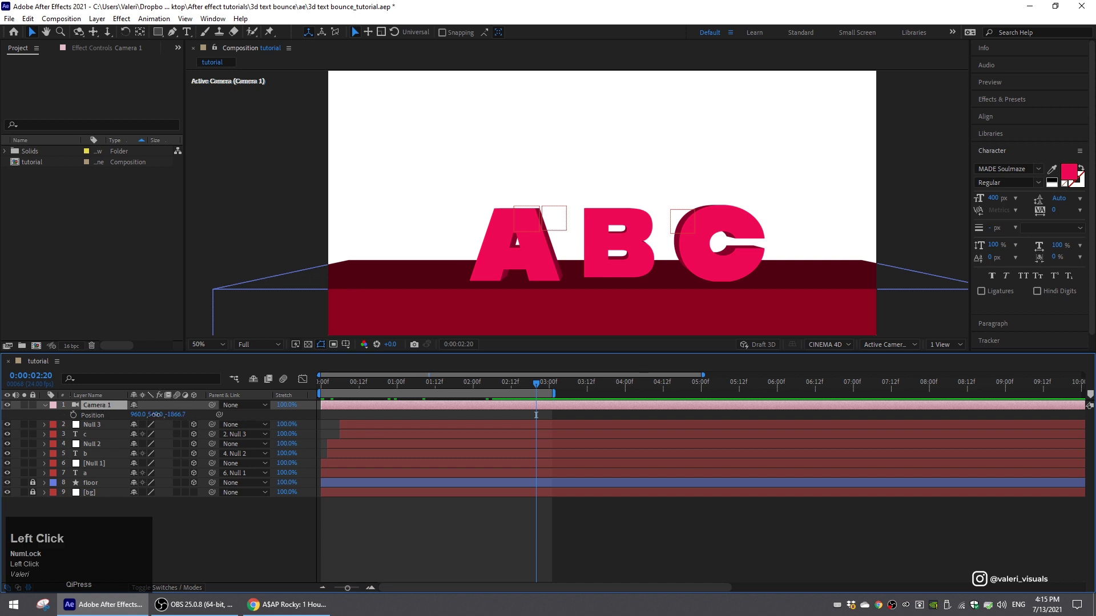
{"action": "left_click_drag", "start_coordinate": [169, 415], "coordinate": [207, 414]}
{"action": "left_click_drag", "start_coordinate": [233, 422], "coordinate": [308, 424]}
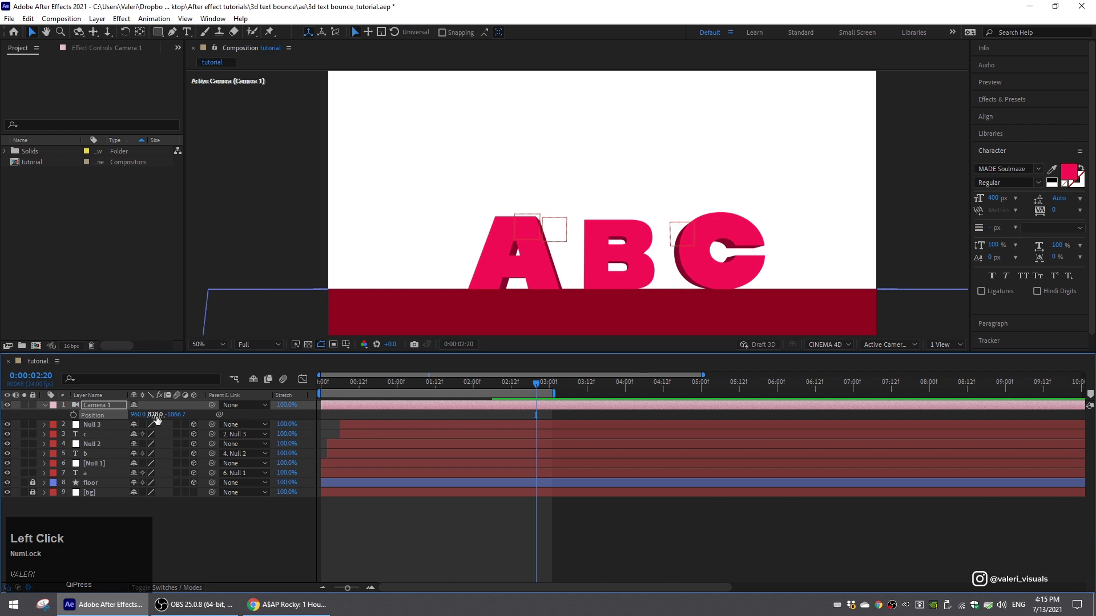
{"action": "left_click_drag", "start_coordinate": [535, 382], "coordinate": [114, 418]}
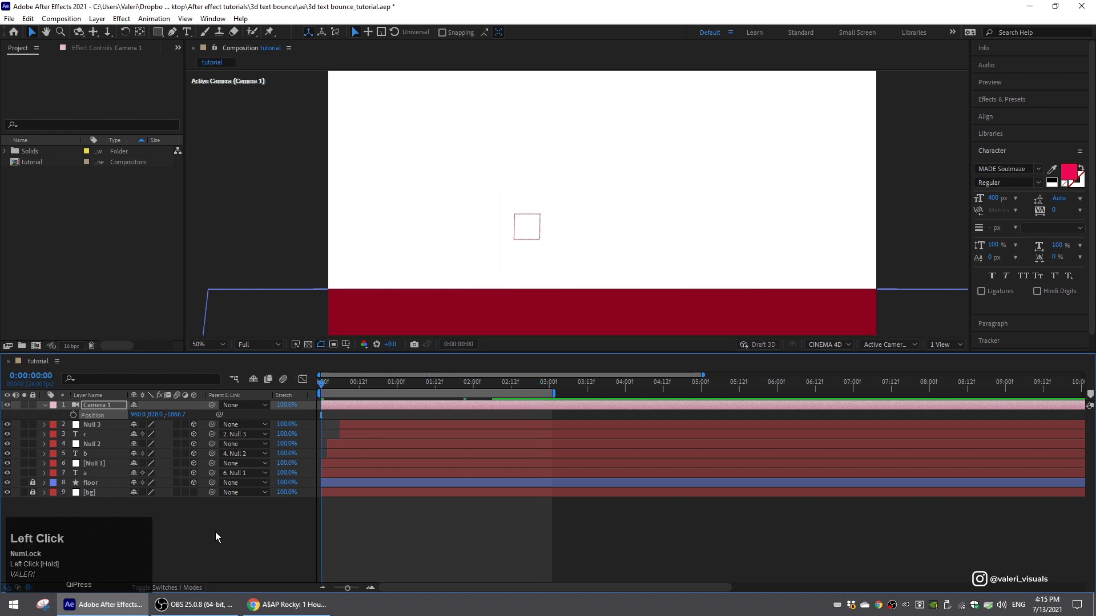
{"action": "key", "text": "space"}
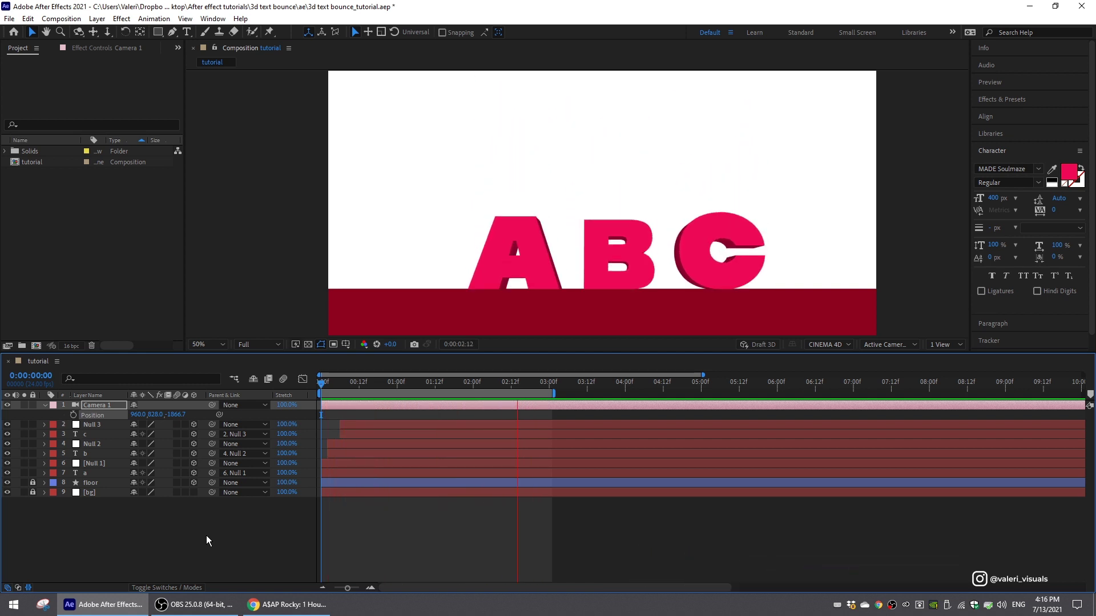
{"action": "key", "text": "space"}
- Set the letter b's font size to 800 px, checking the letters at 0:00:01:06
{"action": "left_click", "coordinate": [331, 381]}
{"action": "left_click_drag", "start_coordinate": [338, 384], "coordinate": [417, 391]}
{"action": "double_click", "coordinate": [88, 455]}
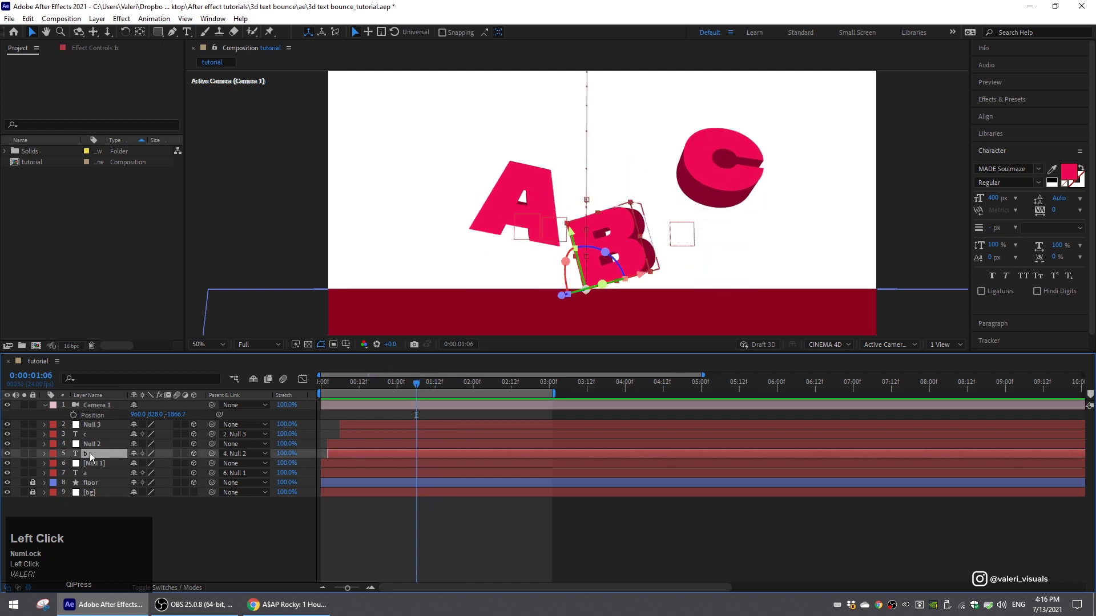
{"action": "left_click", "coordinate": [993, 199]}
{"action": "type", "text": "800"}
{"action": "key", "text": "Return"}
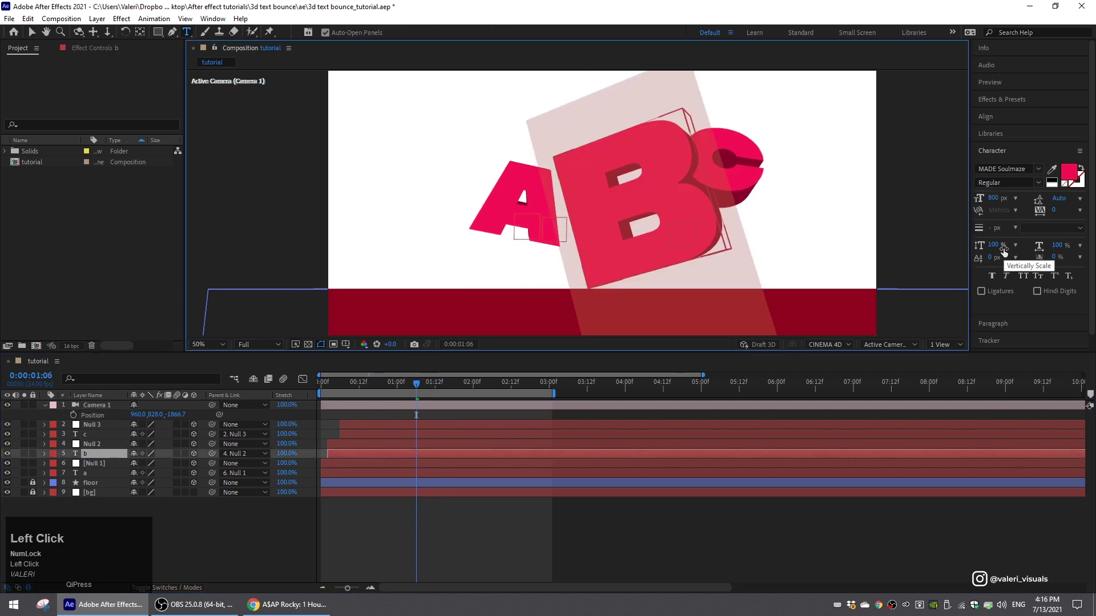
- Move Null 2 left in the camera view and away from the camera in Custom View 1 to reposition letter B
{"action": "left_click", "coordinate": [93, 444]}
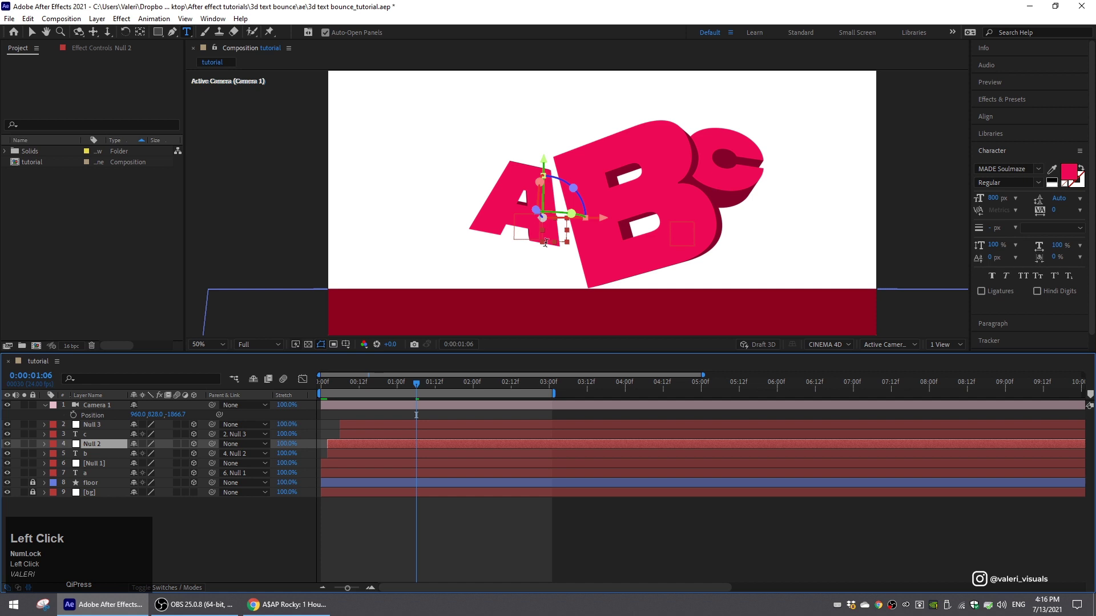
{"action": "left_click", "coordinate": [32, 32]}
{"action": "left_click_drag", "start_coordinate": [602, 217], "coordinate": [577, 217]}
{"action": "left_click", "coordinate": [912, 345]}
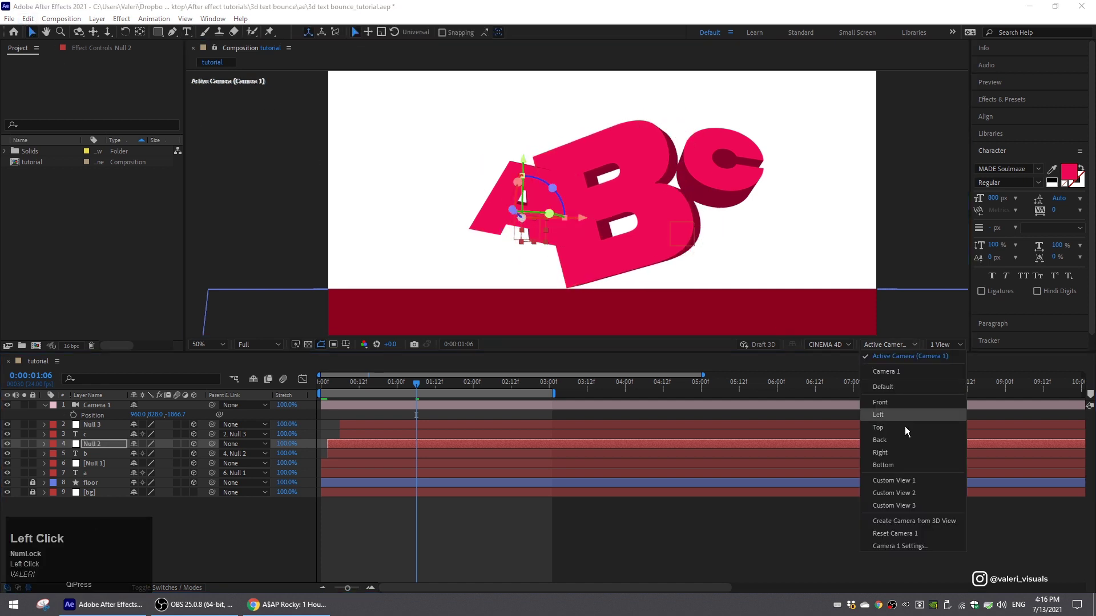
{"action": "left_click", "coordinate": [913, 478]}
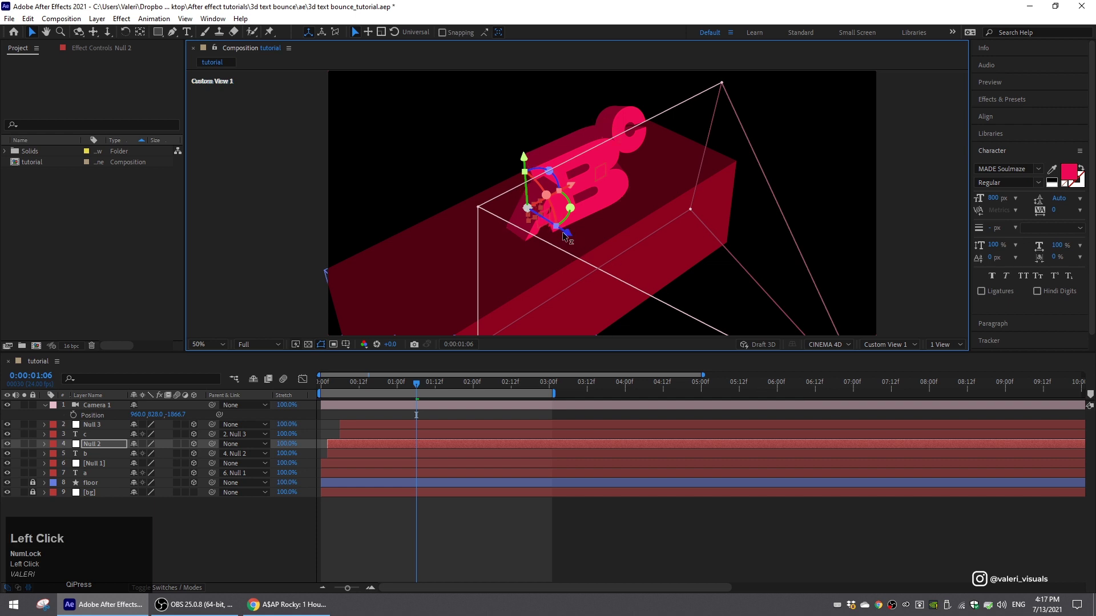
{"action": "left_click_drag", "start_coordinate": [563, 232], "coordinate": [531, 214]}
- Reposition Null 1 in Custom View 1 so that letter A stands in front of letter B
{"action": "left_click", "coordinate": [108, 464]}
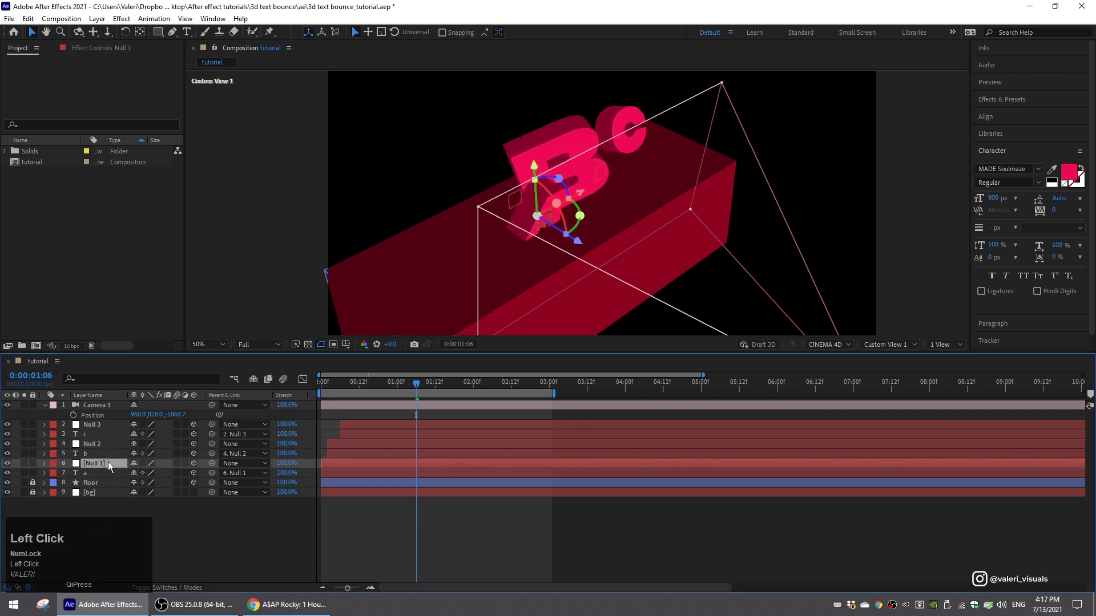
{"action": "left_click_drag", "start_coordinate": [579, 194], "coordinate": [597, 179]}
{"action": "scroll", "coordinate": [588, 279], "scroll_direction": "up", "scroll_amount": 2}
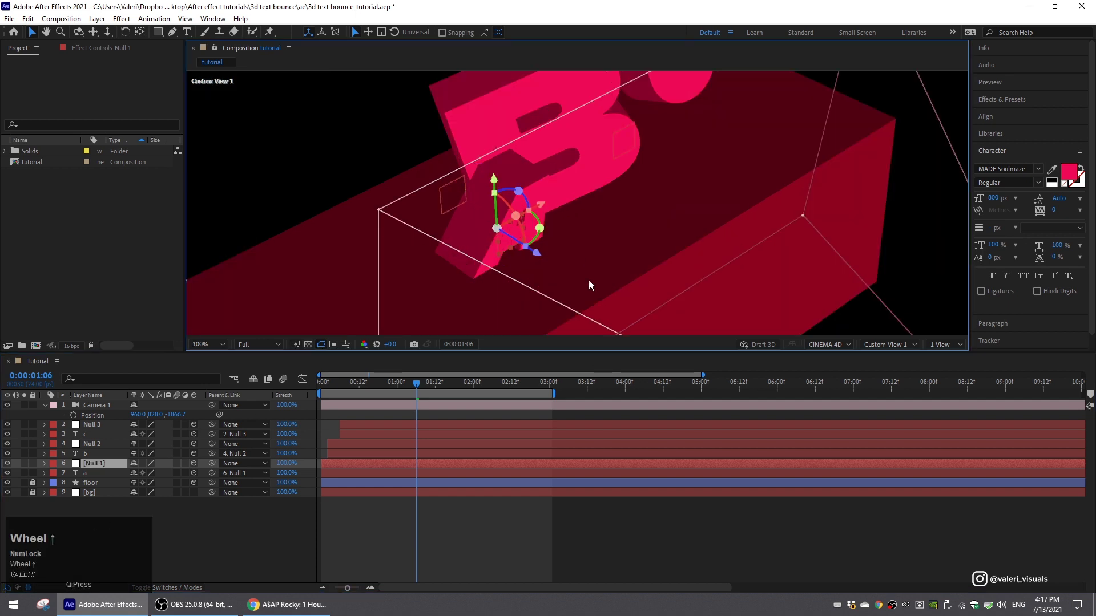
{"action": "middle_click", "coordinate": [588, 279]}
{"action": "left_click_drag", "start_coordinate": [529, 238], "coordinate": [720, 273]}
{"action": "middle_click", "coordinate": [565, 211]}
{"action": "scroll", "coordinate": [598, 175], "scroll_direction": "down", "scroll_amount": 2}
- Move Null 3 to bring letter C closer to B and the camera, and return to the Active Camera view
{"action": "left_click", "coordinate": [91, 425]}
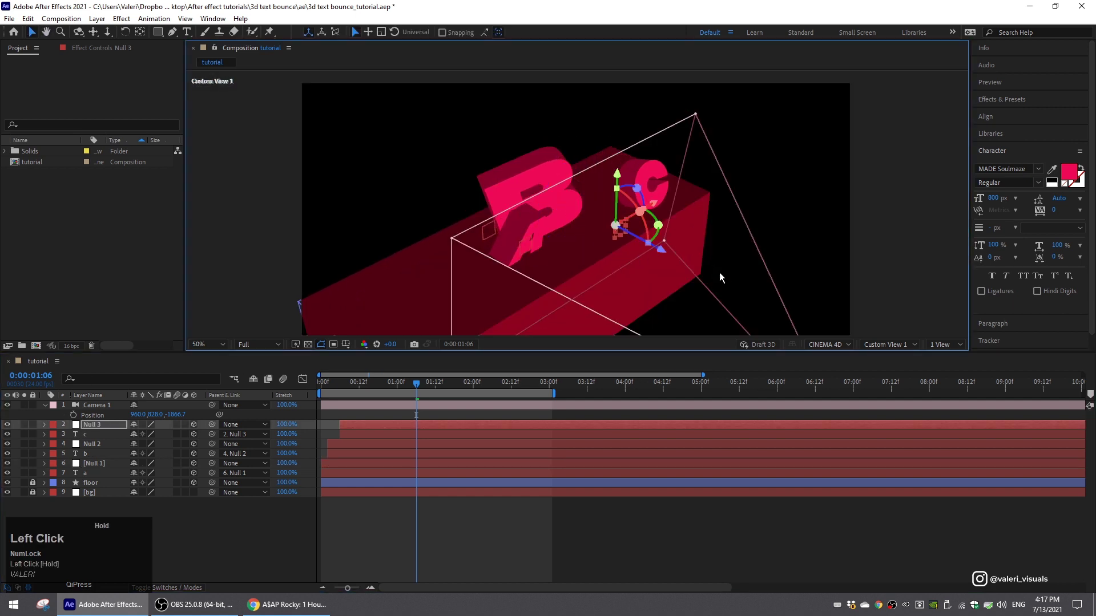
{"action": "left_click_drag", "start_coordinate": [616, 226], "coordinate": [573, 264]}
{"action": "left_click", "coordinate": [905, 344]}
{"action": "left_click", "coordinate": [896, 361]}
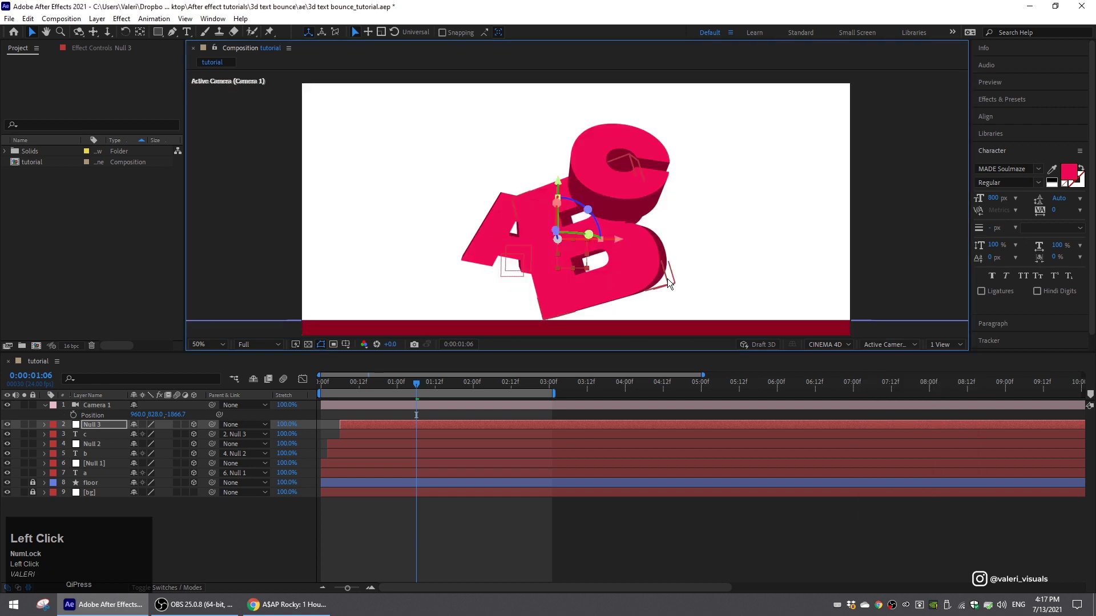
- At 0:00:02:11, shift Null 3 sideways in the camera view so letter C overlaps only the edge of letter B
{"action": "scroll", "coordinate": [671, 231], "scroll_direction": "down", "scroll_amount": 2}
{"action": "left_click_drag", "start_coordinate": [464, 384], "coordinate": [508, 387]}
{"action": "left_click", "coordinate": [94, 426]}
{"action": "mouse_move", "coordinate": [597, 223]}
{"action": "left_mouse_down"}
{"action": "mouse_move", "coordinate": [628, 224]}
{"action": "mouse_move", "coordinate": [580, 223]}
{"action": "mouse_move", "coordinate": [589, 230]}
{"action": "left_mouse_up"}
{"action": "scroll", "coordinate": [624, 231], "scroll_direction": "up", "scroll_amount": 2}
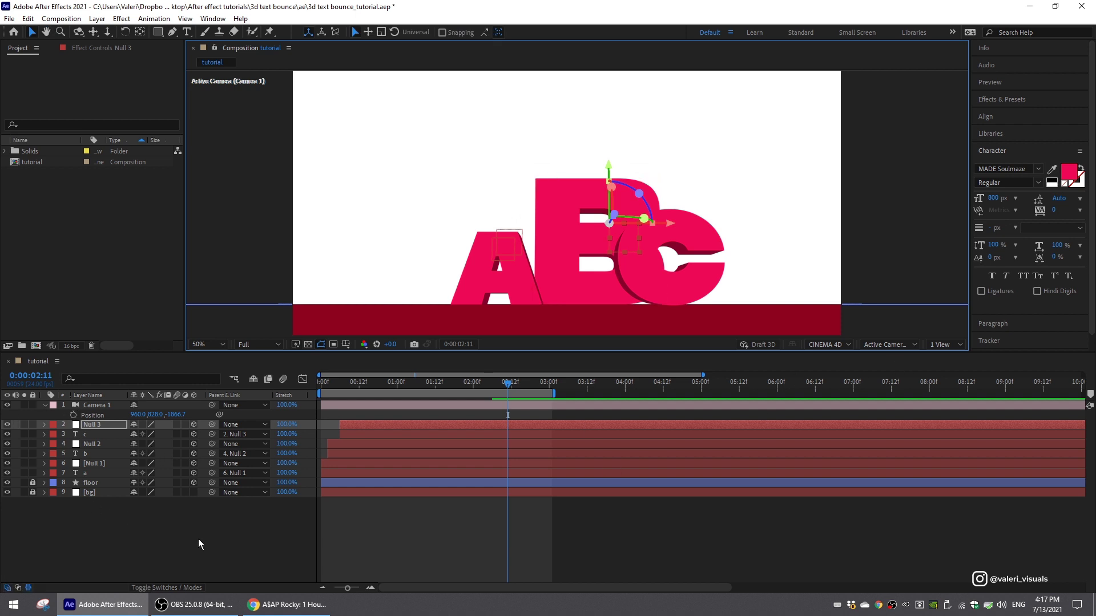
- Add an ambient light with an intensity of 80%
{"action": "right_click", "coordinate": [127, 527]}
{"action": "mouse_move", "coordinate": [260, 389]}
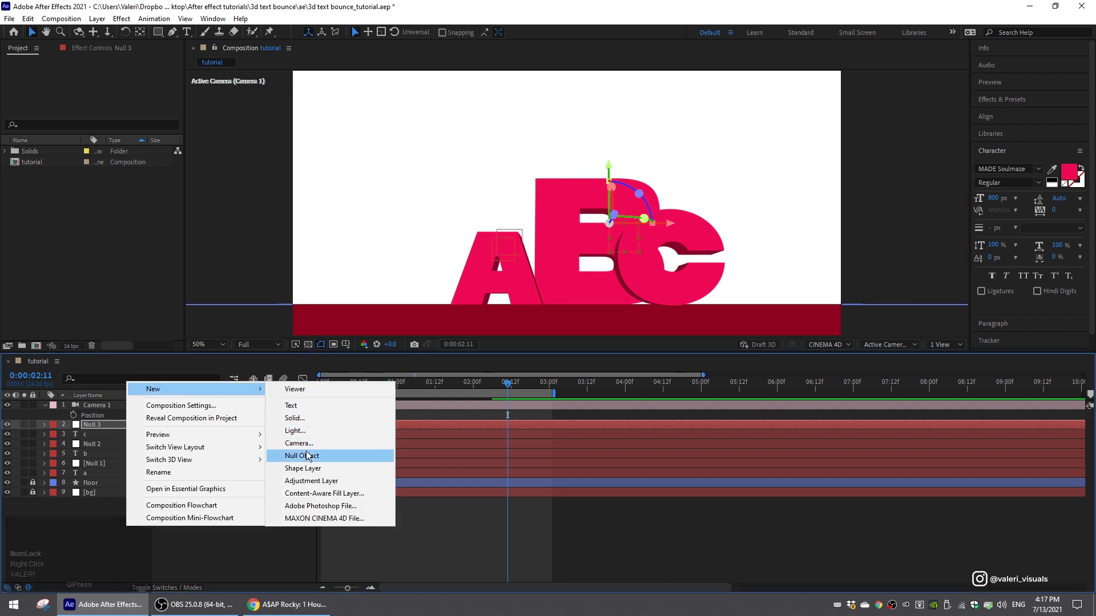
{"action": "left_click", "coordinate": [295, 431]}
{"action": "left_click", "coordinate": [346, 163]}
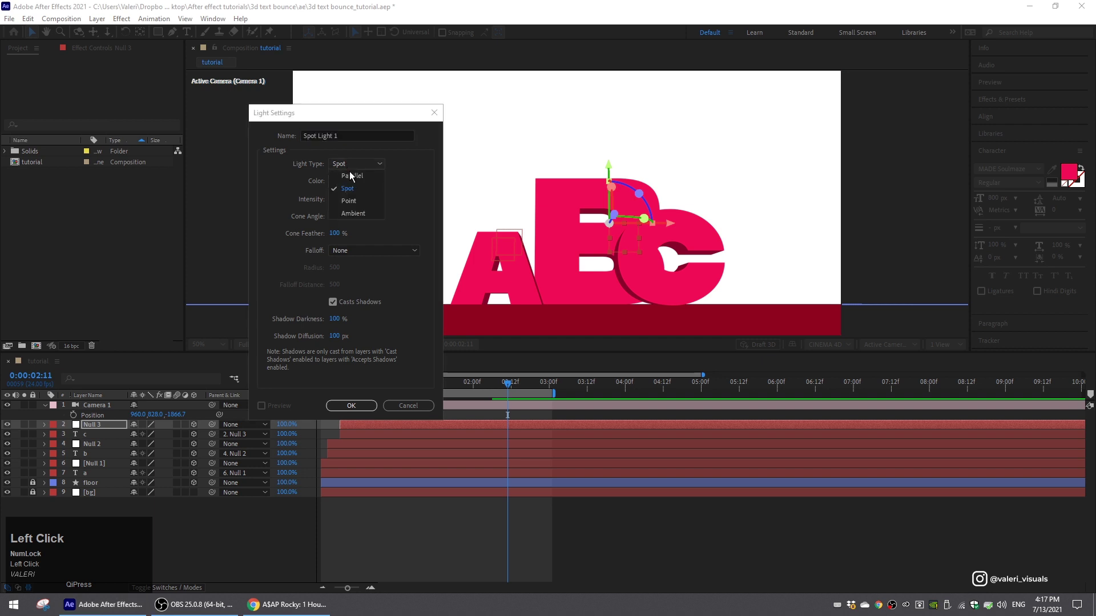
{"action": "left_click", "coordinate": [343, 213]}
{"action": "left_click", "coordinate": [338, 199]}
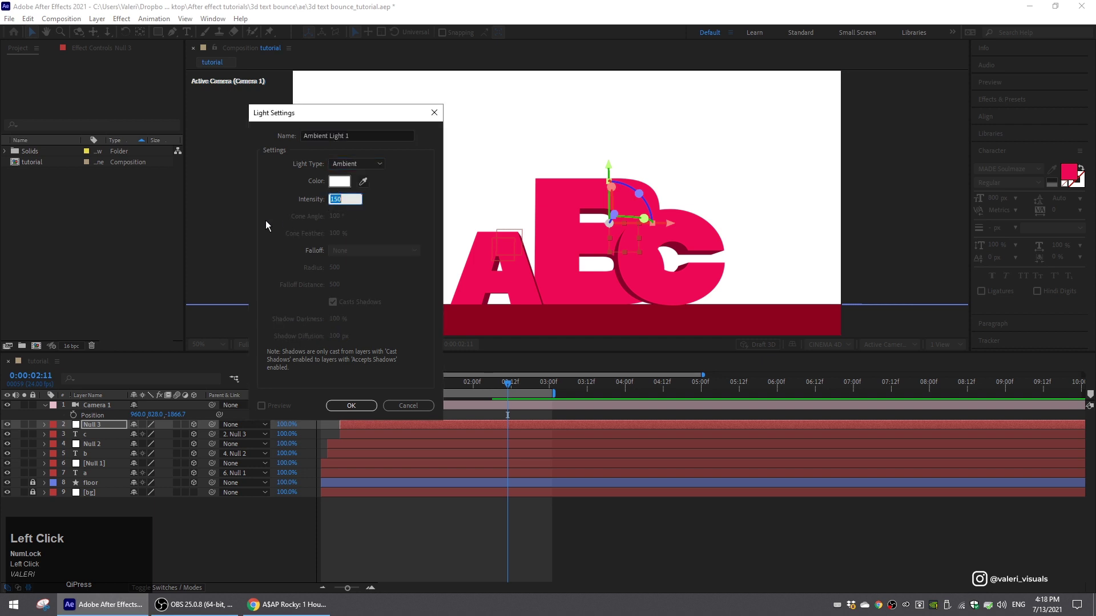
{"action": "type", "text": "80"}
{"action": "left_click", "coordinate": [281, 215]}
{"action": "left_click", "coordinate": [350, 404]}
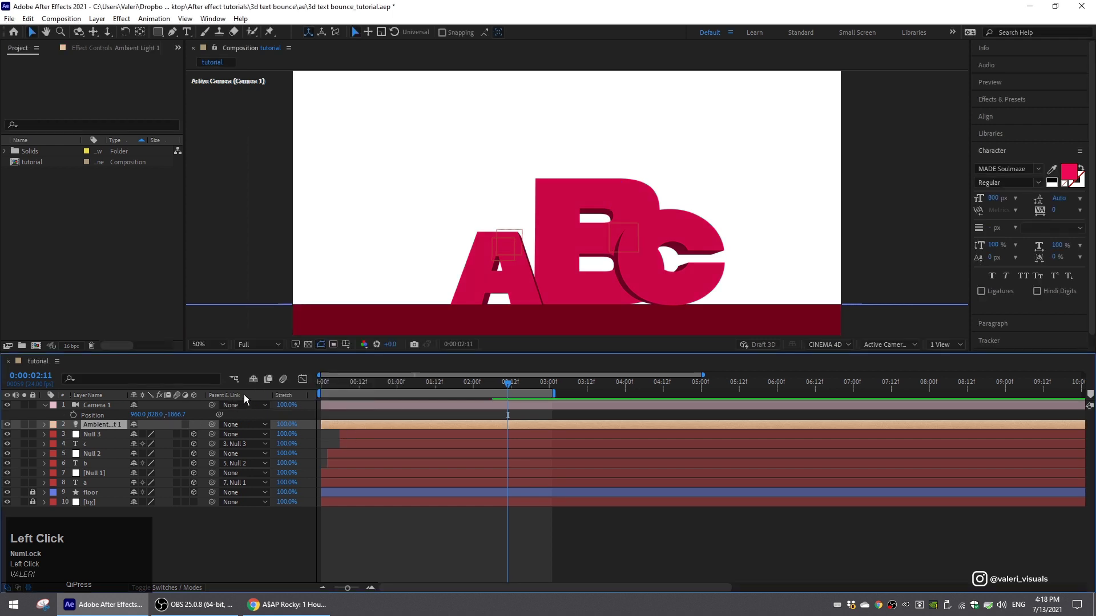
- Add a shadow-casting spot light with 80% intensity and a 100° cone angle
{"action": "right_click", "coordinate": [152, 532]}
{"action": "mouse_move", "coordinate": [201, 397]}
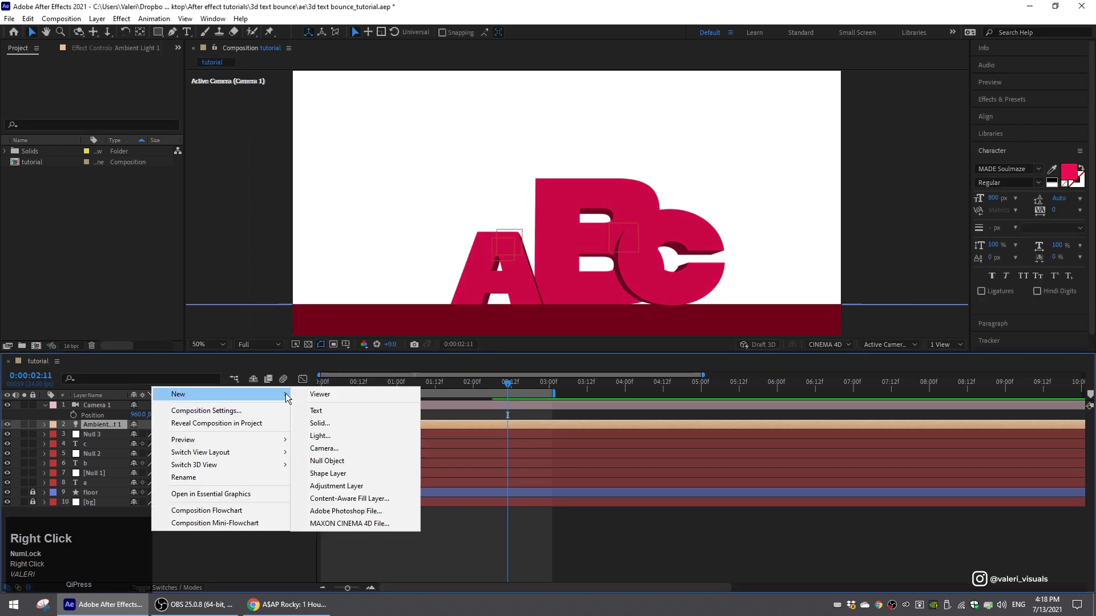
{"action": "left_click", "coordinate": [315, 437]}
{"action": "left_click", "coordinate": [360, 164]}
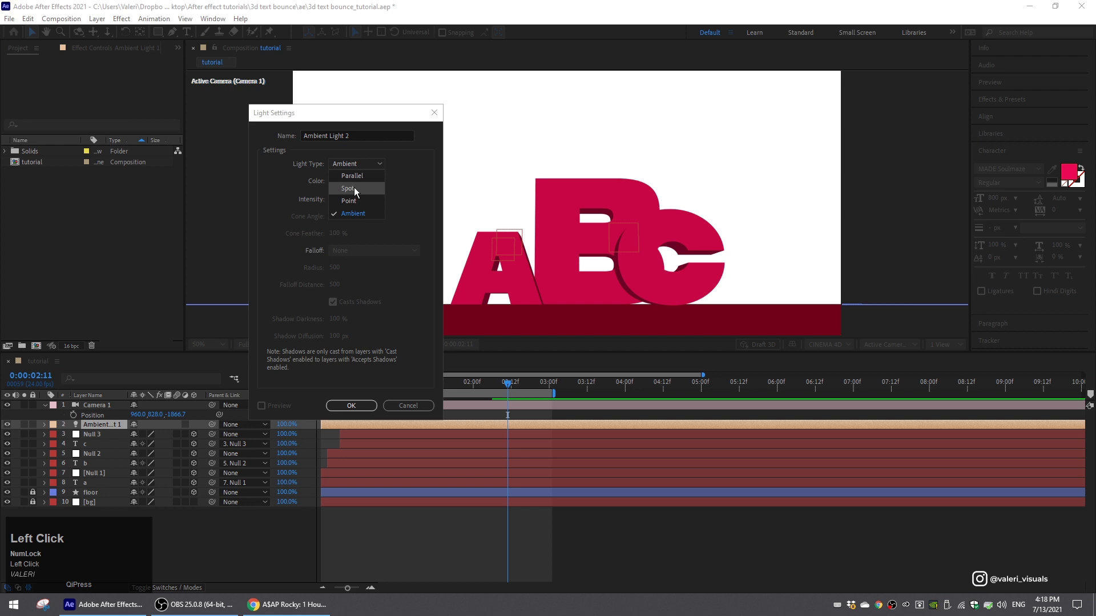
{"action": "left_click", "coordinate": [354, 187]}
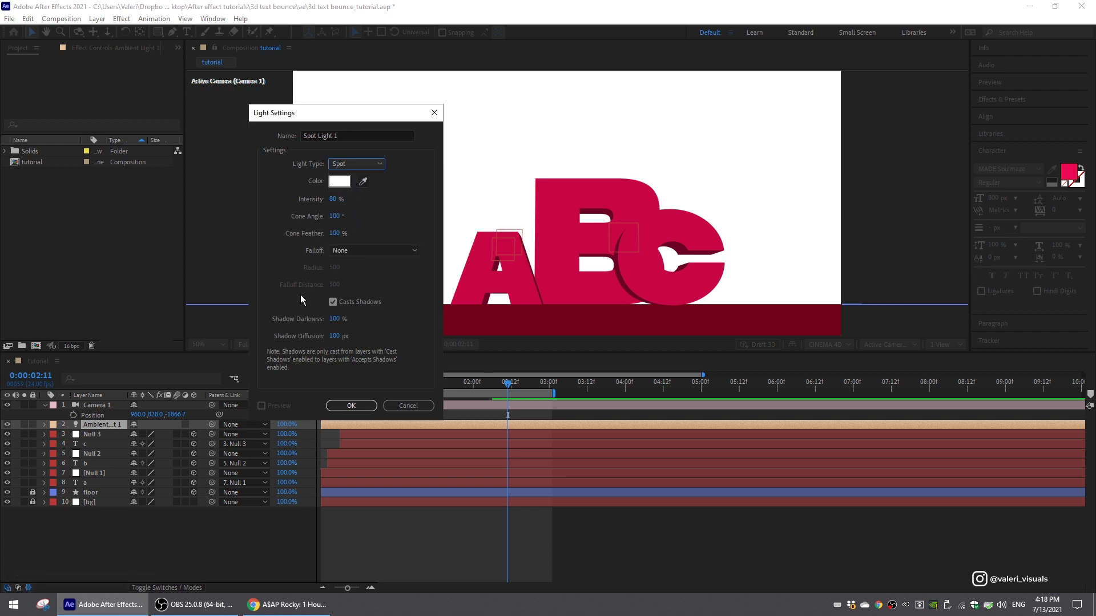
{"action": "left_click", "coordinate": [370, 405]}
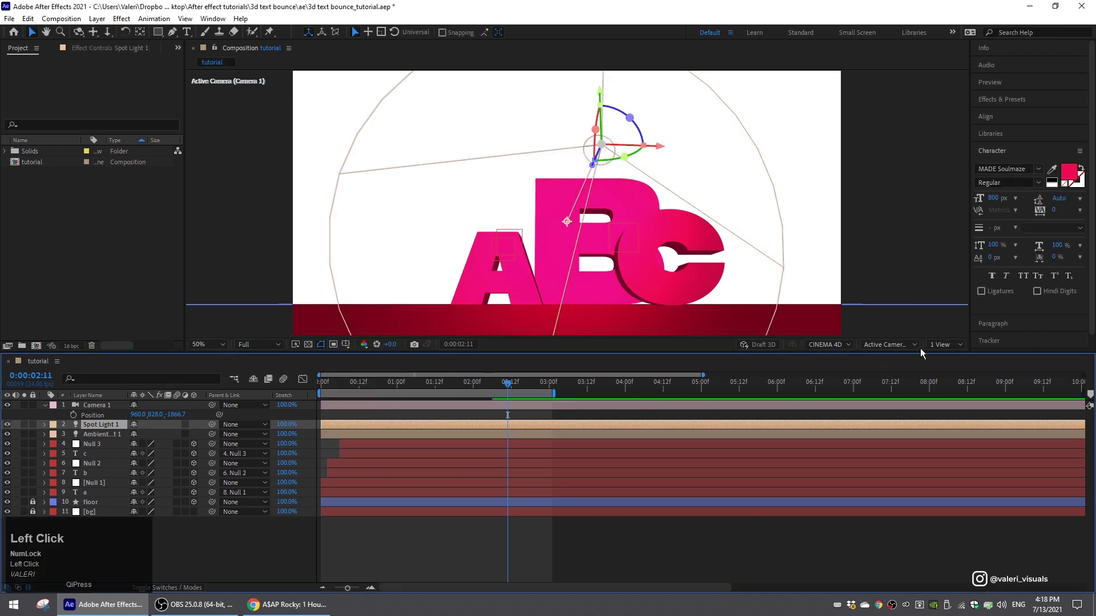
- In Custom View 1, pull Spot Light 1 back from the letters, toward the camera
{"action": "left_click", "coordinate": [914, 345]}
{"action": "left_click", "coordinate": [886, 482]}
{"action": "scroll", "coordinate": [618, 242], "scroll_direction": "down", "scroll_amount": 2}
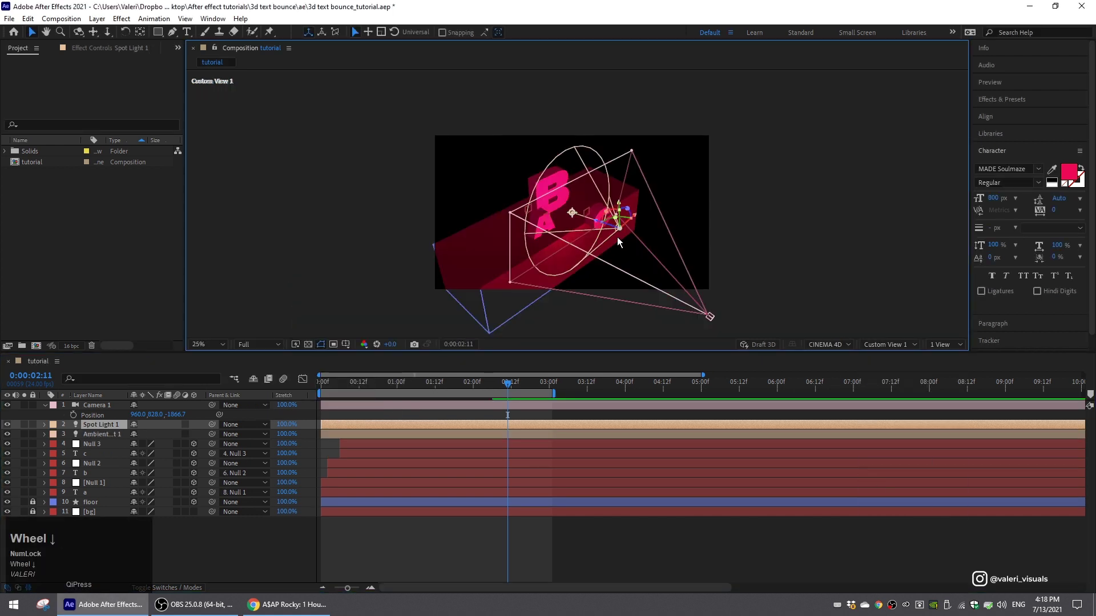
{"action": "left_click", "coordinate": [95, 429]}
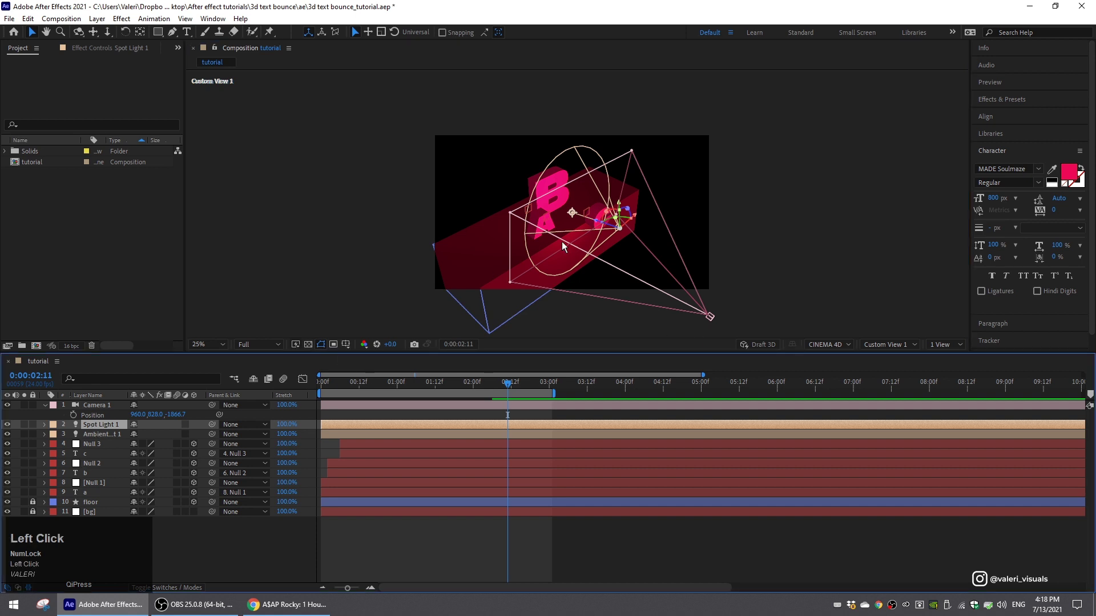
{"action": "scroll", "coordinate": [562, 246], "scroll_direction": "up", "scroll_amount": 2}
{"action": "left_click_drag", "start_coordinate": [648, 249], "coordinate": [726, 284]}
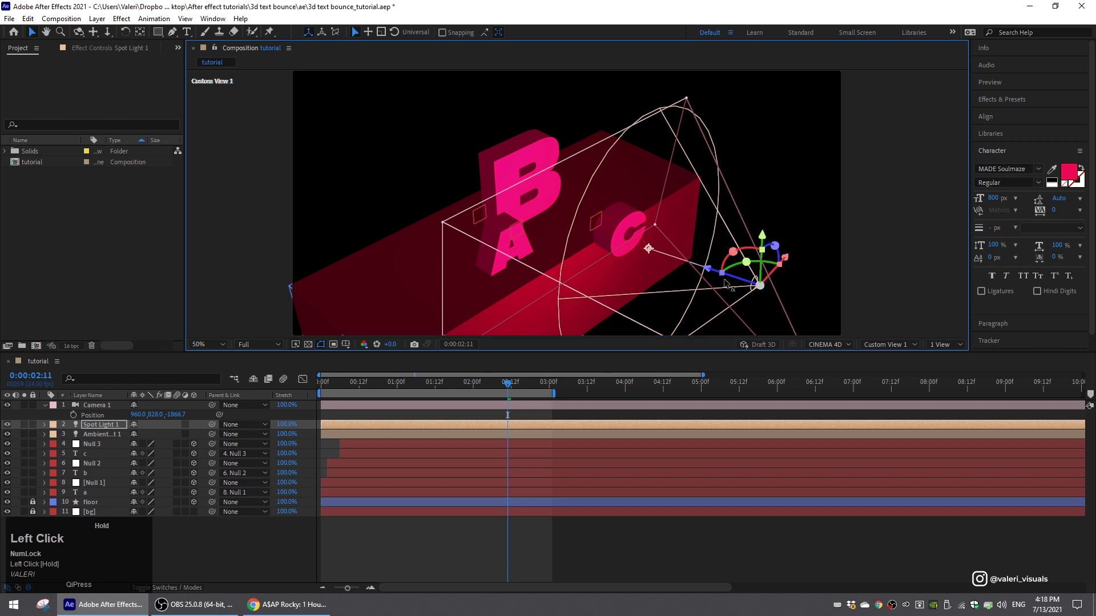
- Push Null 3 back toward letter B along its Z axis and slightly outward along X to reposition letter C
{"action": "left_click", "coordinate": [618, 238]}
{"action": "left_click", "coordinate": [90, 445]}
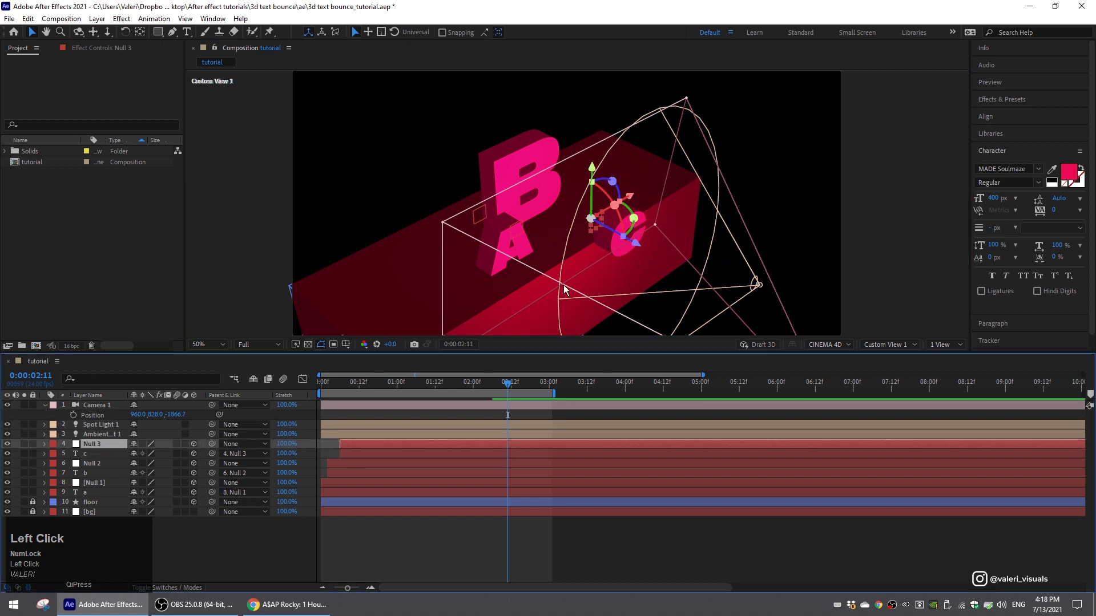
{"action": "left_click_drag", "start_coordinate": [627, 240], "coordinate": [575, 216]}
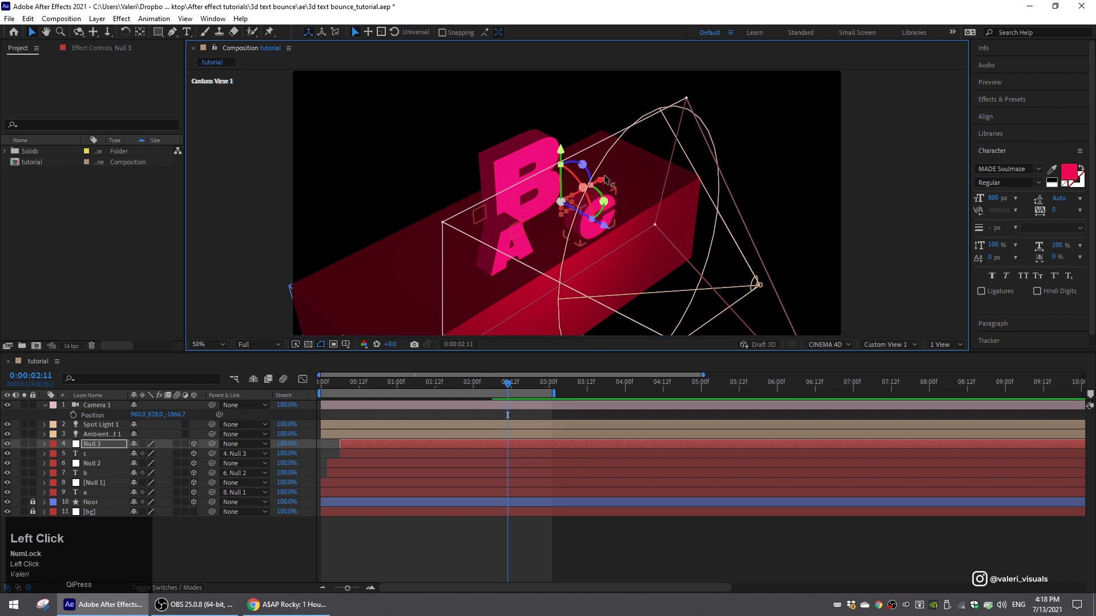
{"action": "left_click_drag", "start_coordinate": [602, 179], "coordinate": [618, 167]}
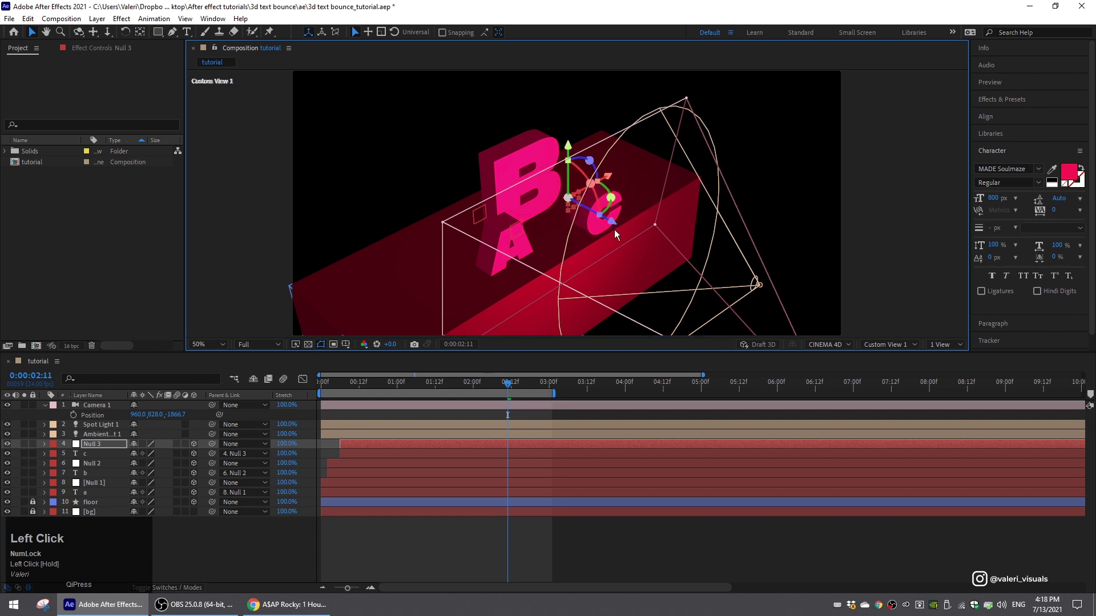
{"action": "scroll", "coordinate": [615, 229], "scroll_direction": "down", "scroll_amount": 2}
{"action": "scroll", "coordinate": [570, 225], "scroll_direction": "up", "scroll_amount": 2}
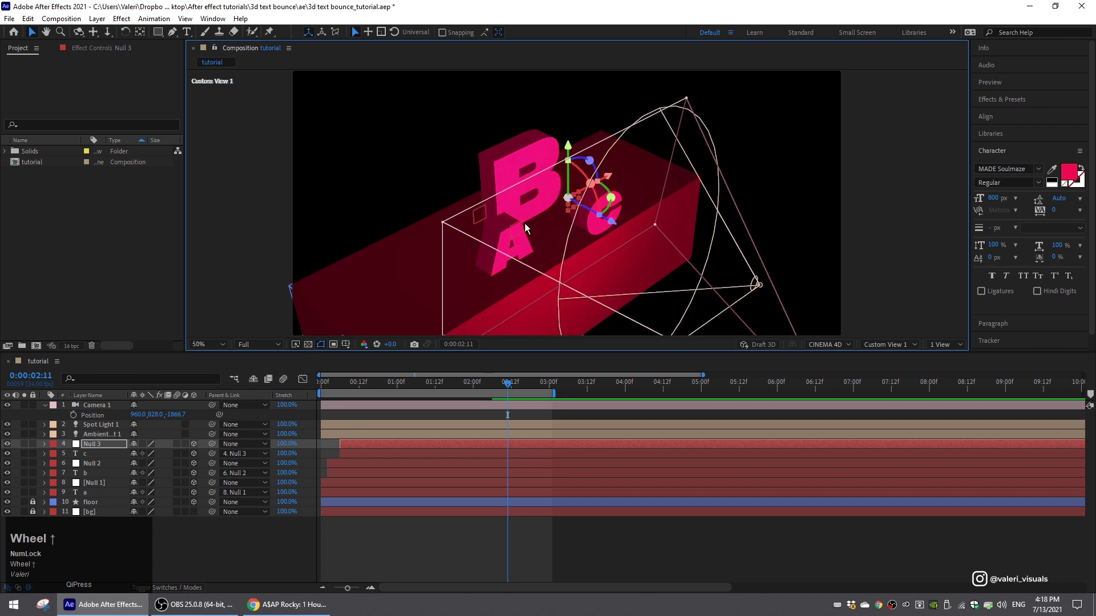
- Turn on Casts Shadows in the material options of the letter c layer
{"action": "left_click", "coordinate": [86, 454]}
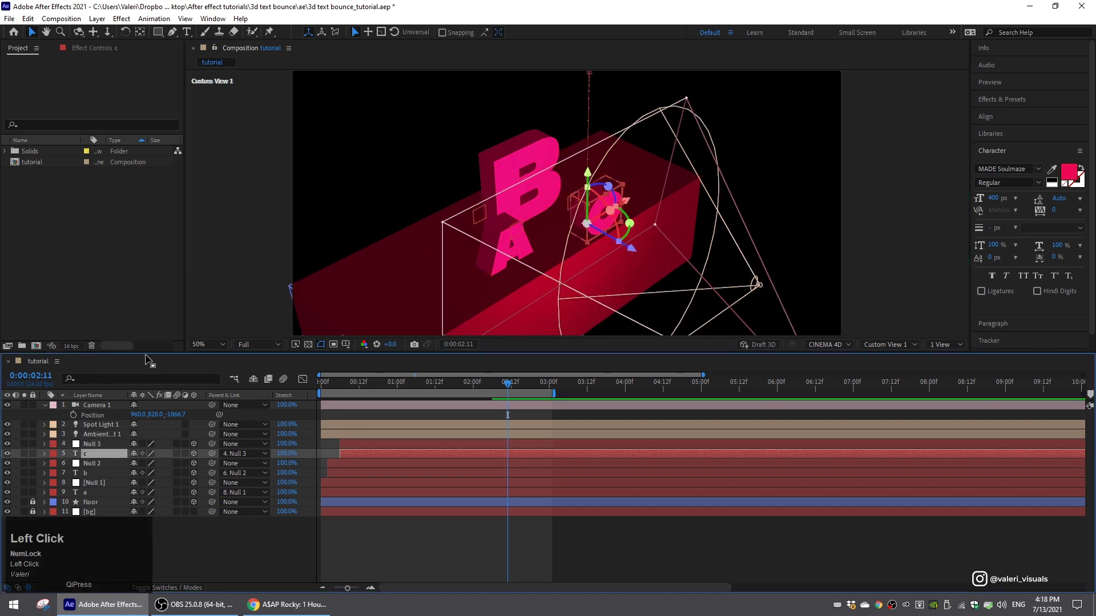
{"action": "left_click_drag", "start_coordinate": [147, 349], "coordinate": [147, 283]}
{"action": "left_click", "coordinate": [44, 388]}
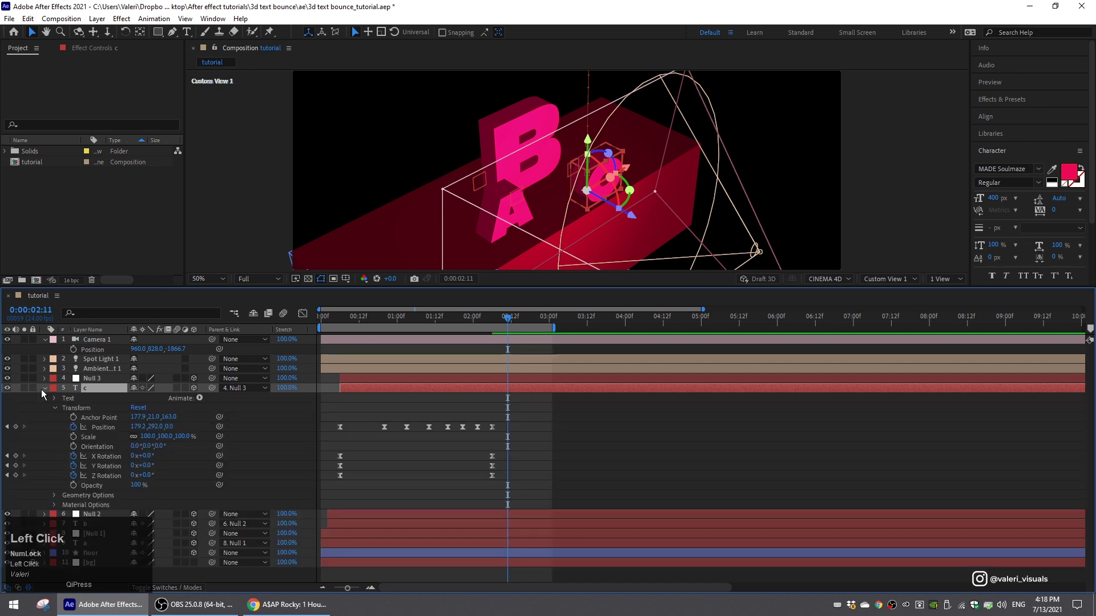
{"action": "left_click", "coordinate": [54, 409]}
{"action": "left_click", "coordinate": [54, 427]}
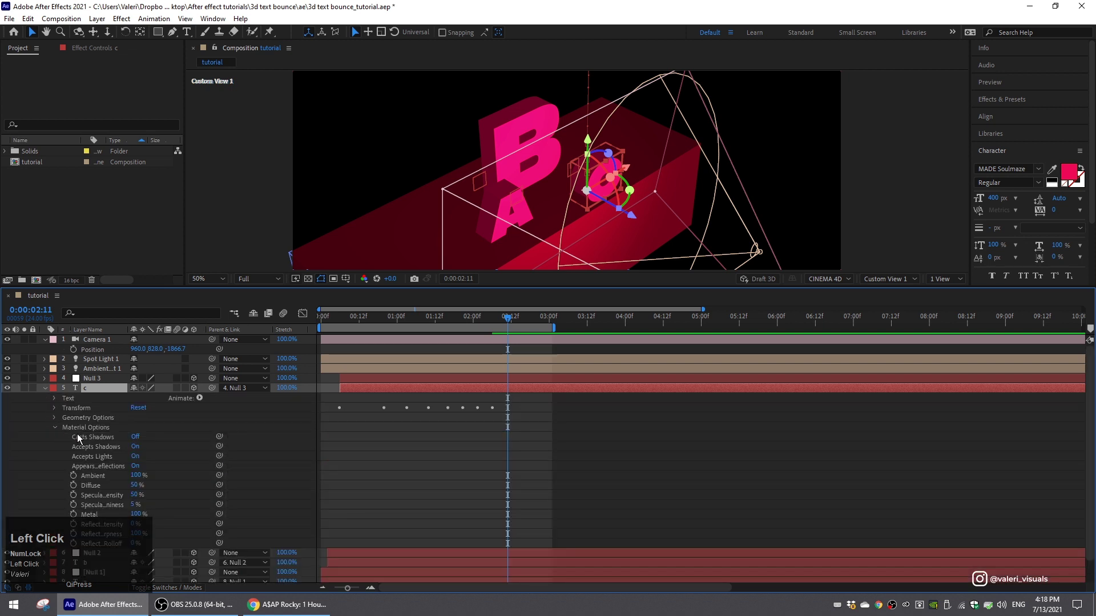
{"action": "left_click", "coordinate": [133, 437]}
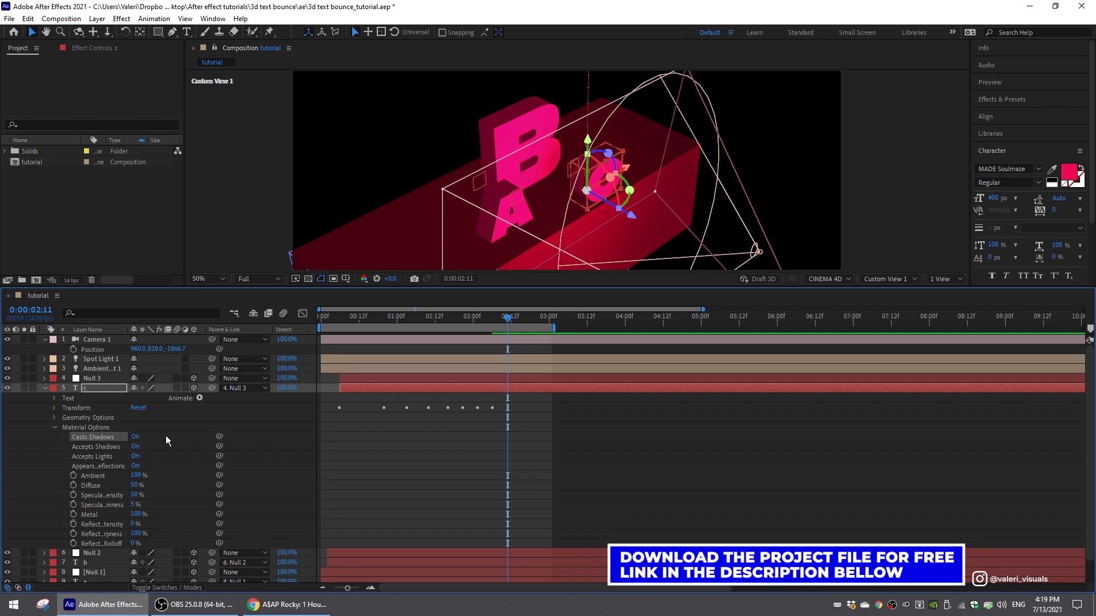
{"action": "left_click", "coordinate": [45, 388]}
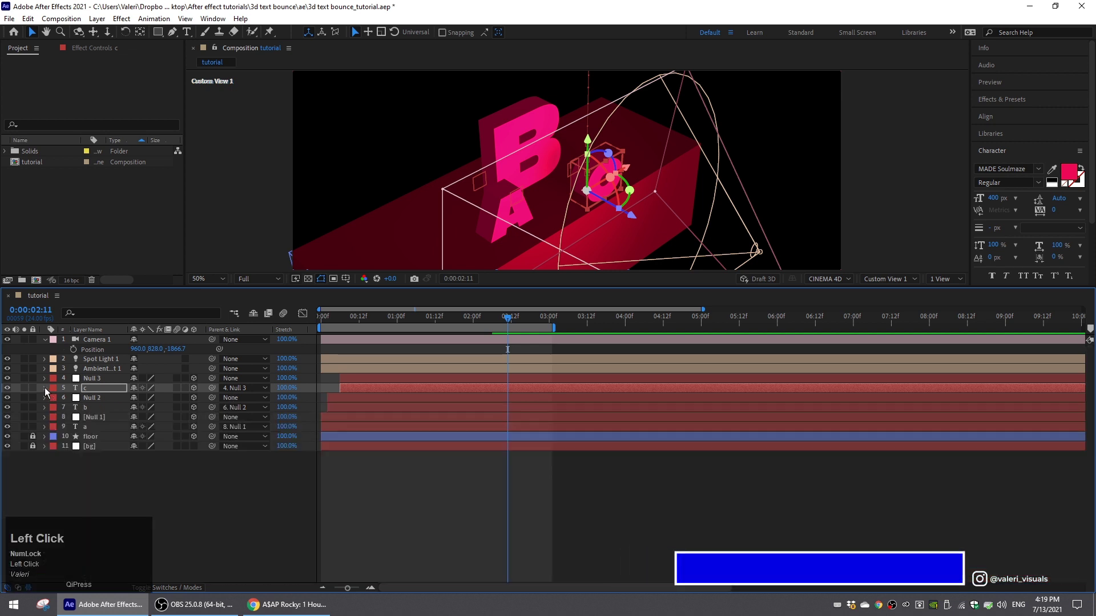
- Turn on Casts Shadows in the material options of the letter b layer
{"action": "left_click", "coordinate": [91, 406]}
{"action": "left_click", "coordinate": [44, 407]}
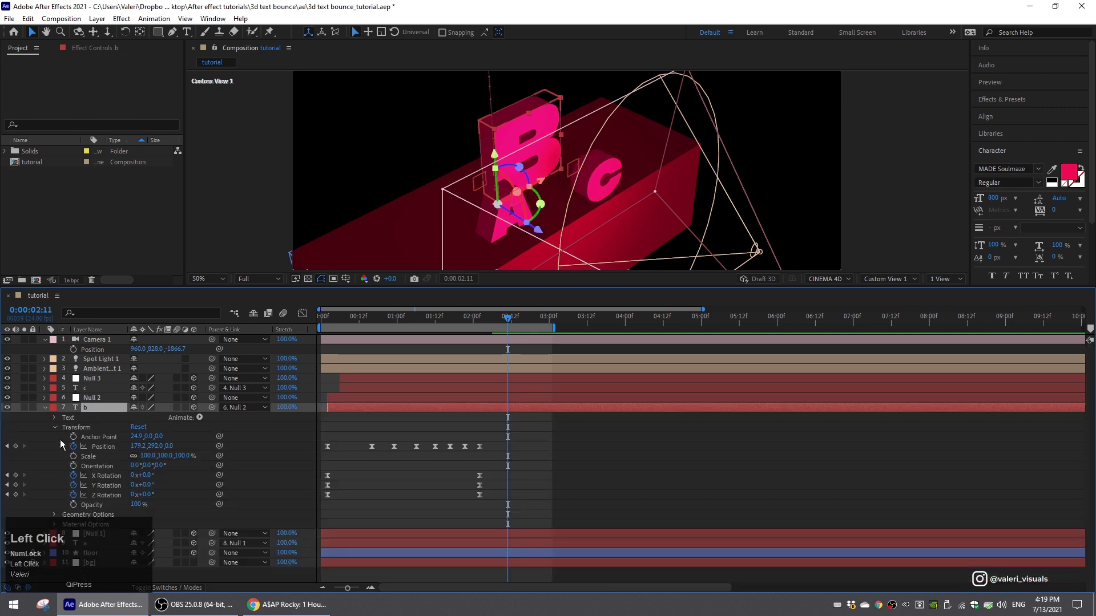
{"action": "left_click", "coordinate": [54, 427]}
{"action": "left_click", "coordinate": [54, 447]}
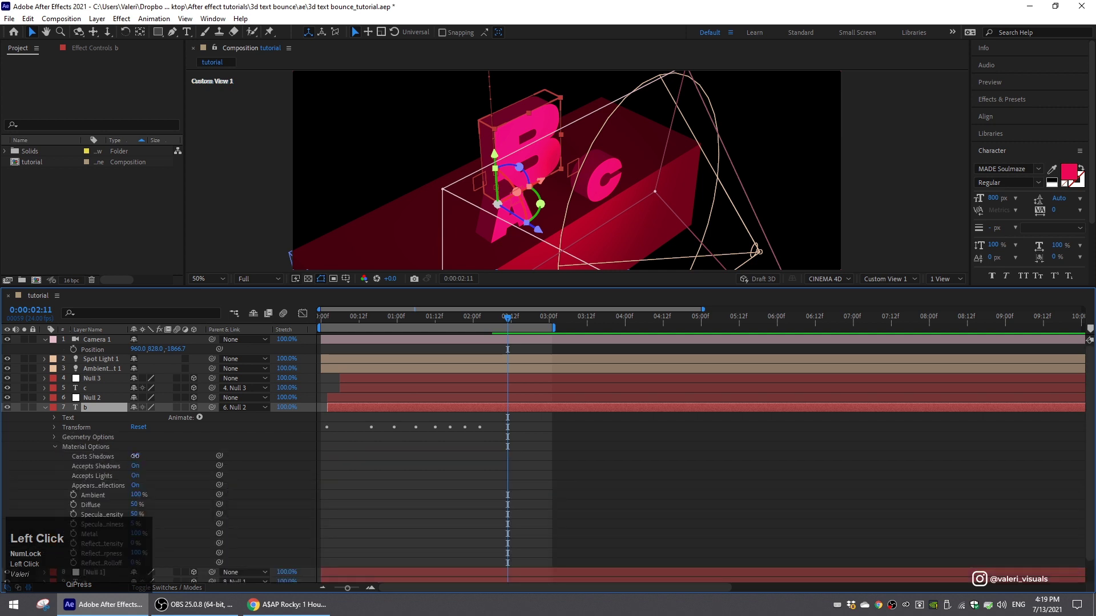
{"action": "left_click", "coordinate": [64, 456]}
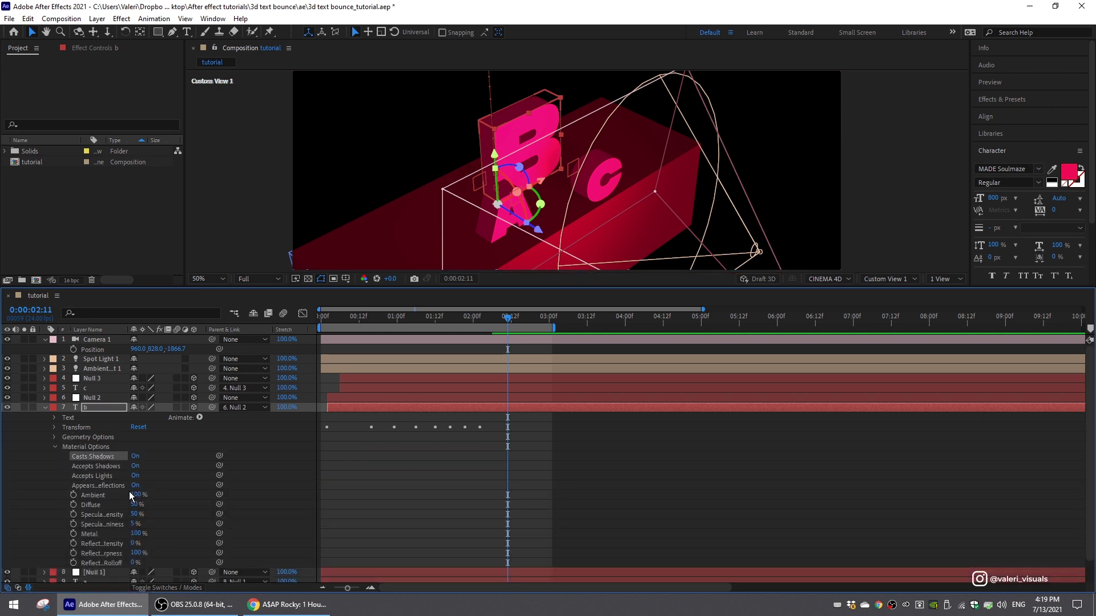
{"action": "left_click", "coordinate": [44, 406]}
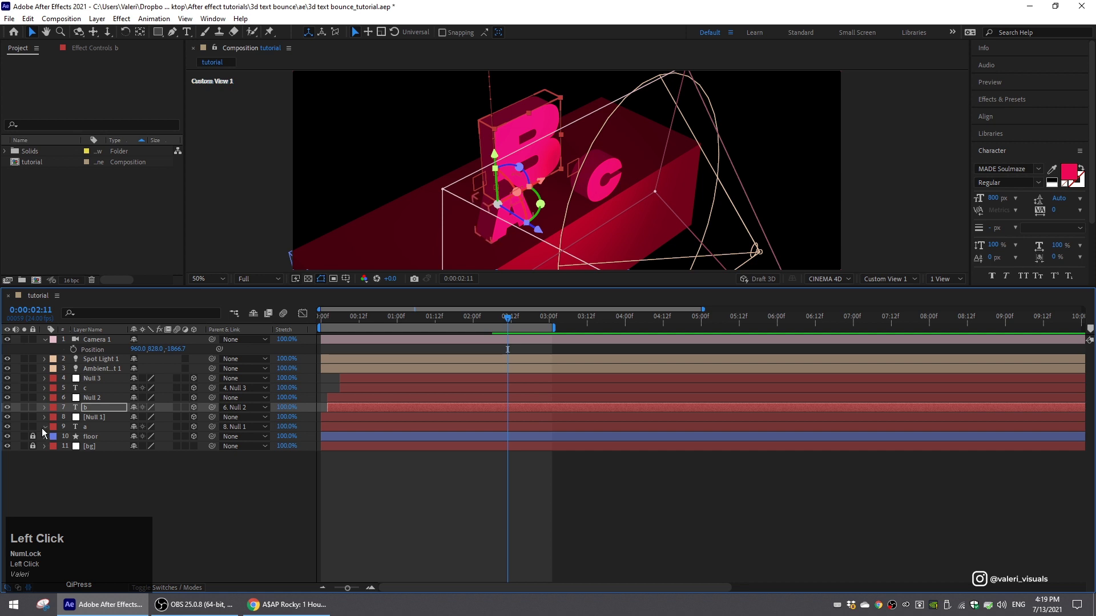
- Turn on Casts Shadows in the material options of the letter a layer
{"action": "left_click", "coordinate": [43, 427]}
{"action": "left_click", "coordinate": [54, 445]}
{"action": "left_click", "coordinate": [53, 464]}
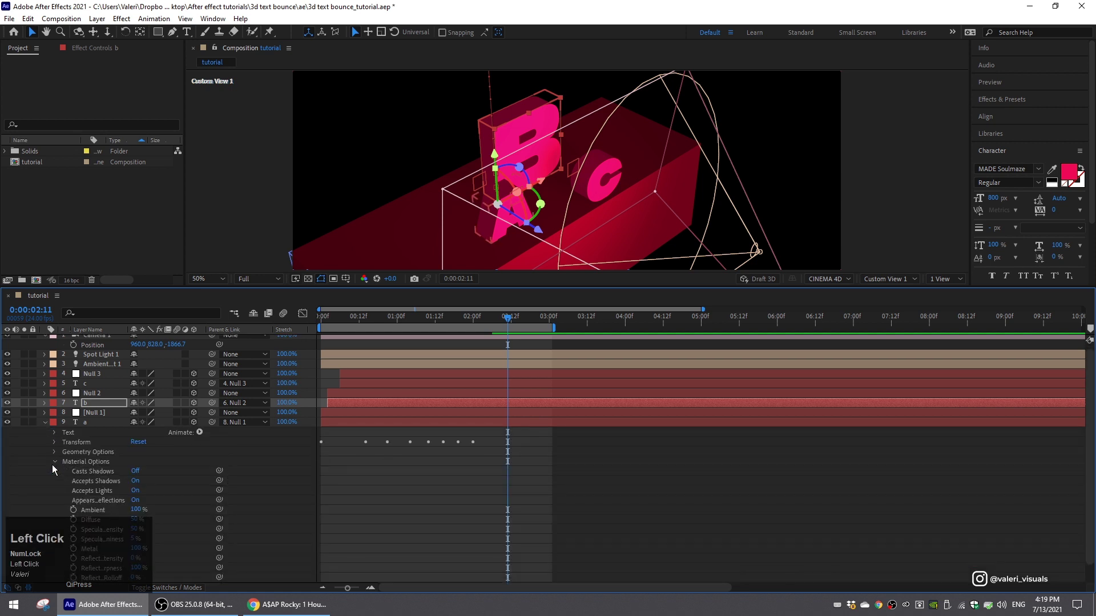
{"action": "left_click", "coordinate": [60, 468]}
{"action": "left_click", "coordinate": [55, 461]}
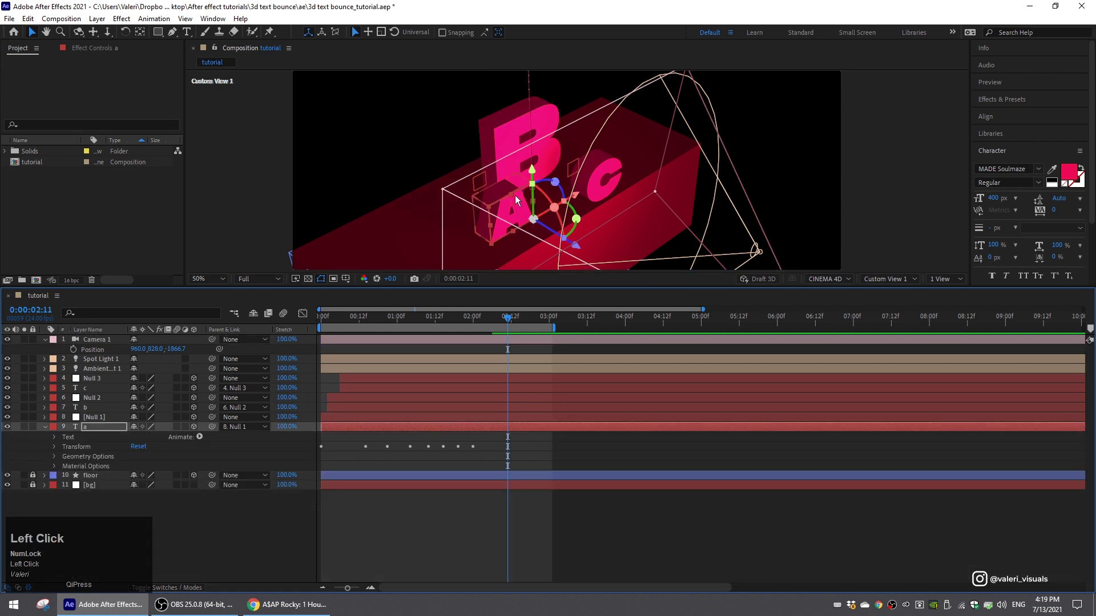
{"action": "left_click", "coordinate": [44, 427]}
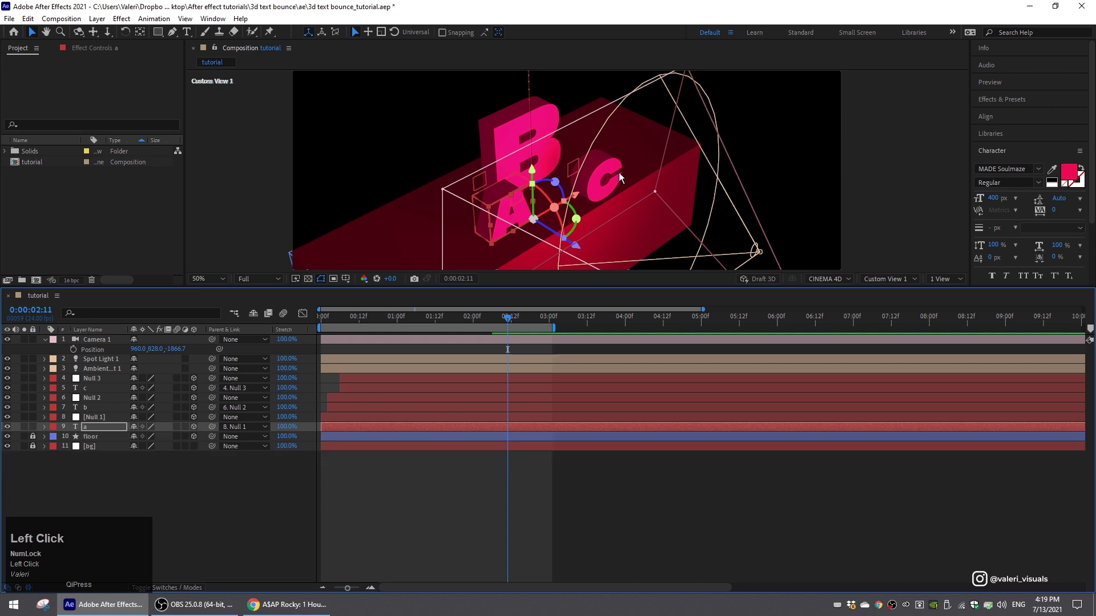
- Open the settings of Spot Light 1 and set its cone angle to 60°
{"action": "scroll", "coordinate": [619, 172], "scroll_direction": "up", "scroll_amount": 2}
{"action": "double_click", "coordinate": [88, 359]}
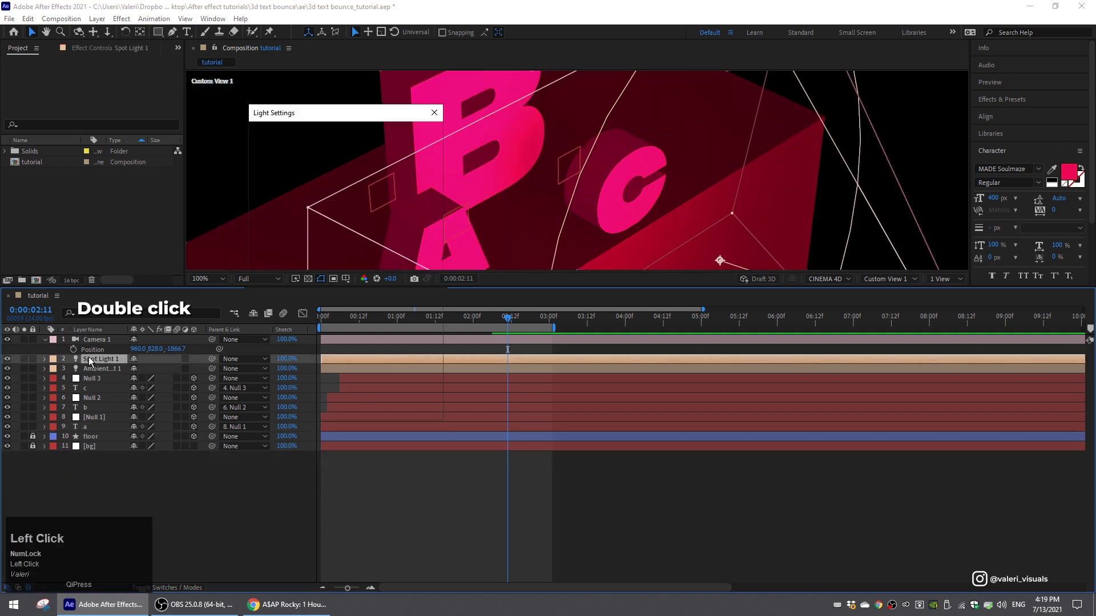
{"action": "left_click", "coordinate": [335, 199]}
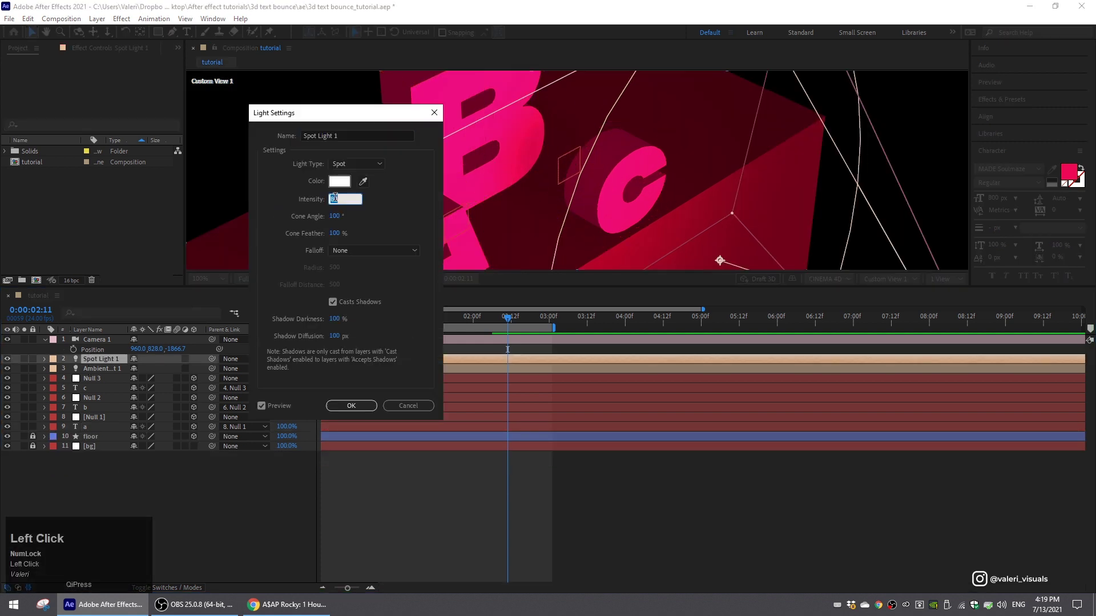
{"action": "left_click", "coordinate": [334, 216]}
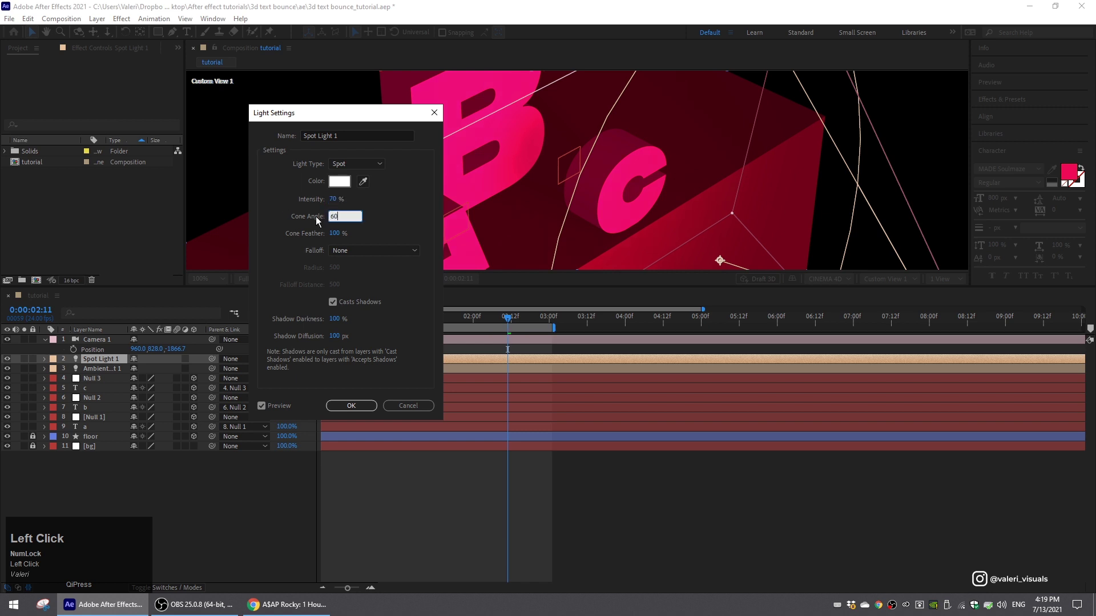
{"action": "type", "text": "60"}
{"action": "left_click", "coordinate": [278, 199]}
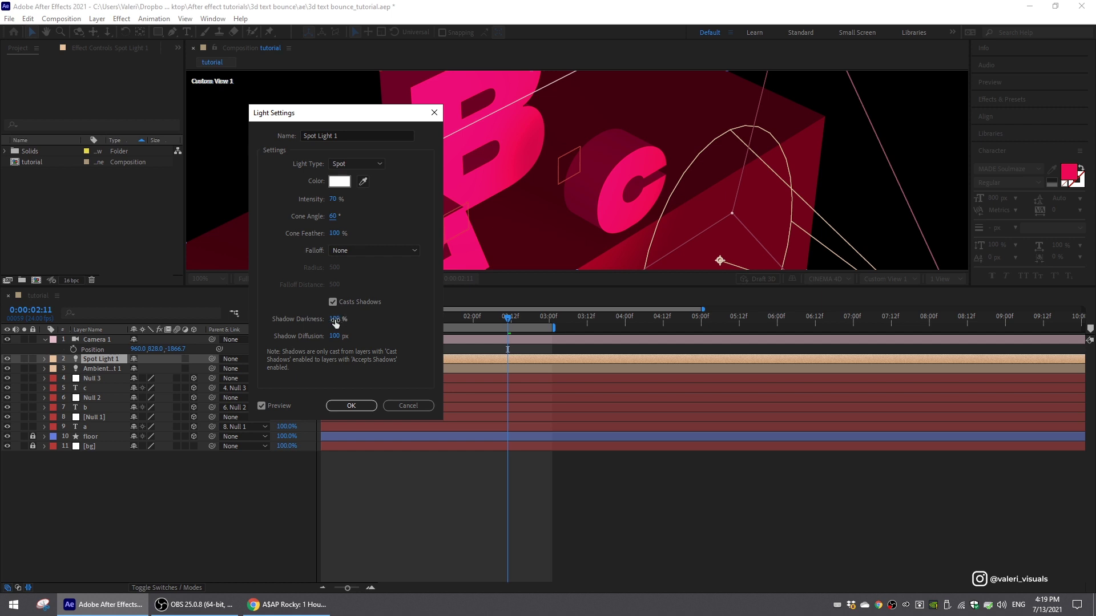
- Try a shadow diffusion of 0 px on Spot Light 1, and return it to 100 px for comparison
{"action": "left_click", "coordinate": [334, 336]}
{"action": "type", "text": "0"}
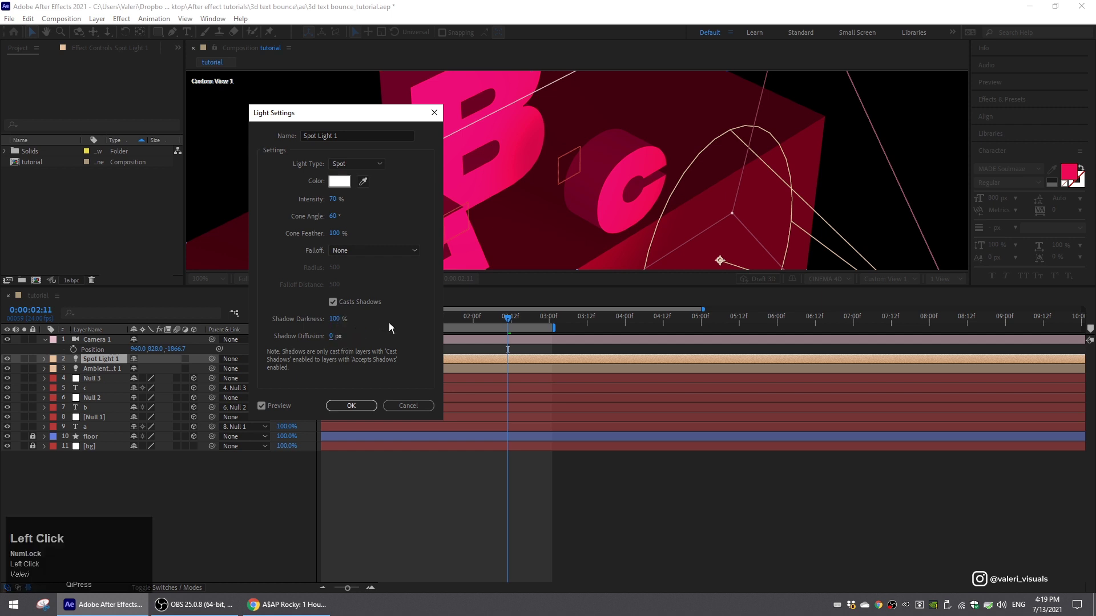
{"action": "left_click", "coordinate": [389, 323]}
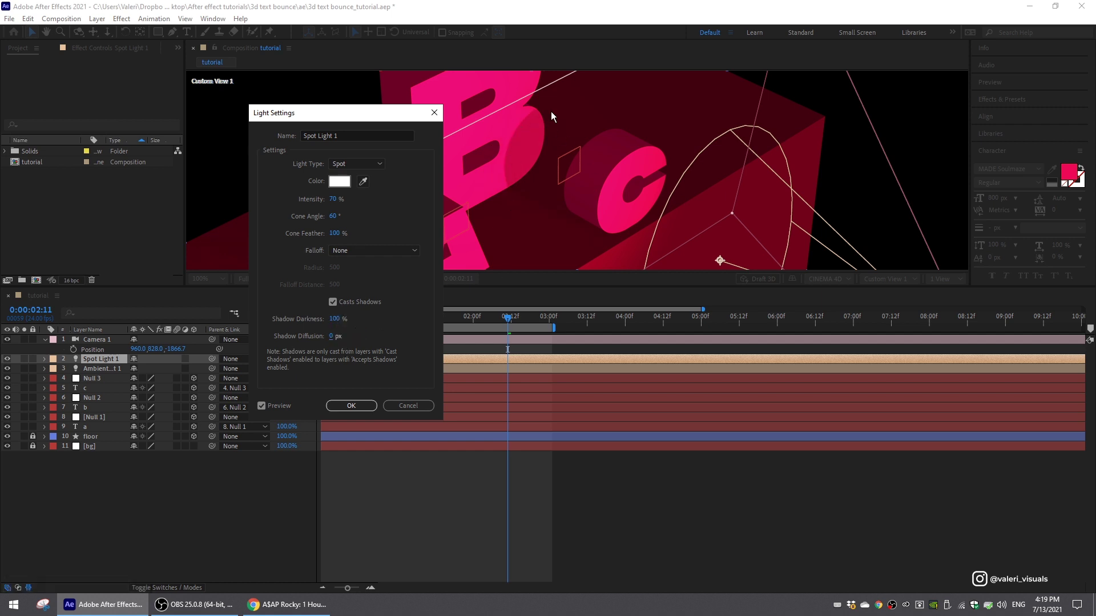
{"action": "left_click", "coordinate": [333, 337]}
{"action": "type", "text": "100"}
{"action": "left_click", "coordinate": [372, 336]}
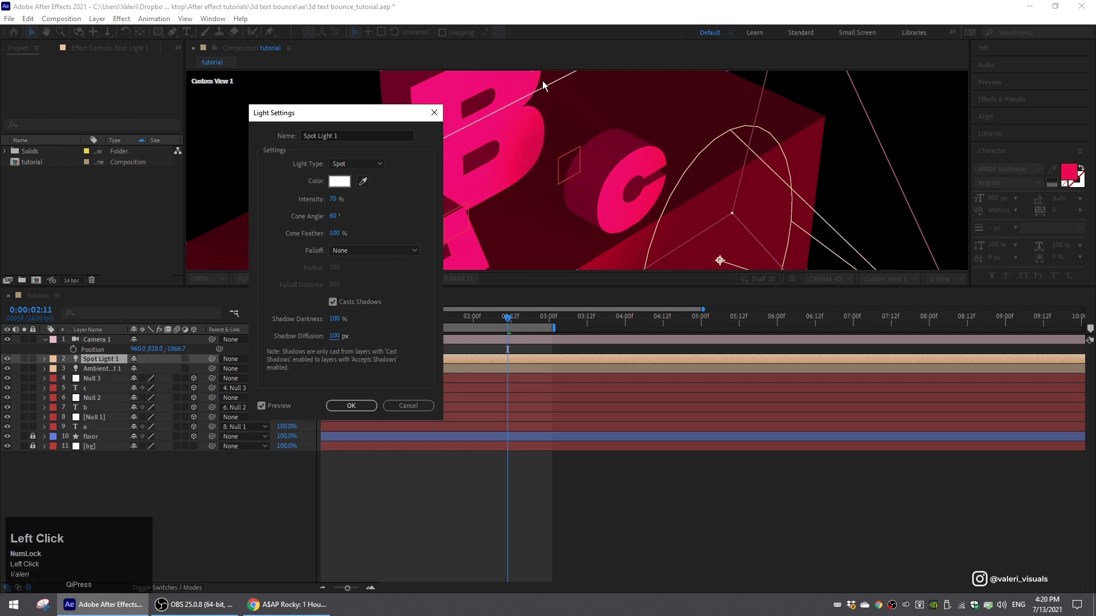
- Set the shadow diffusion of Spot Light 1 to 0 px and apply the light settings
{"action": "left_click", "coordinate": [334, 336]}
{"action": "type", "text": "0"}
{"action": "left_click", "coordinate": [382, 332]}
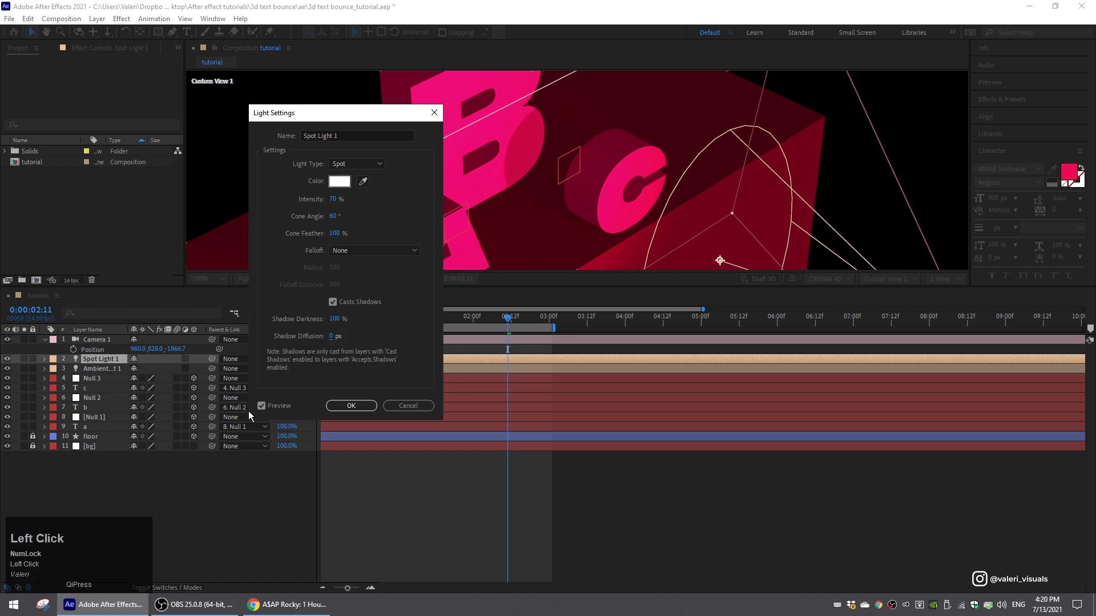
{"action": "left_click", "coordinate": [338, 406]}
{"action": "scroll", "coordinate": [525, 234], "scroll_direction": "down", "scroll_amount": 2}
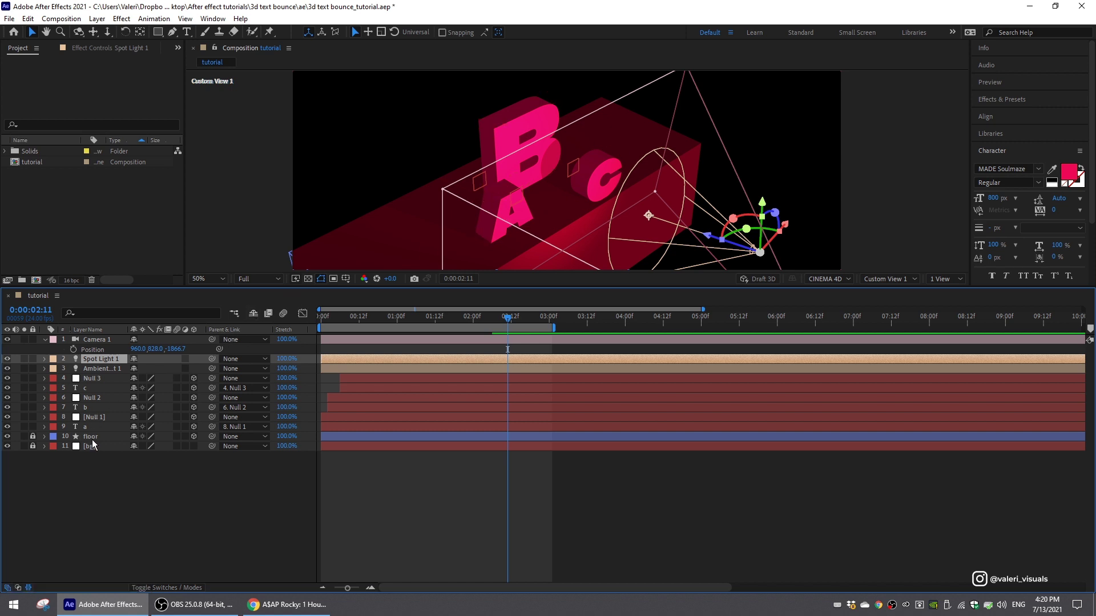
- Unlock the floor layer and turn off Accepts Lights in its material options
{"action": "left_click", "coordinate": [34, 442]}
{"action": "left_click", "coordinate": [85, 437]}
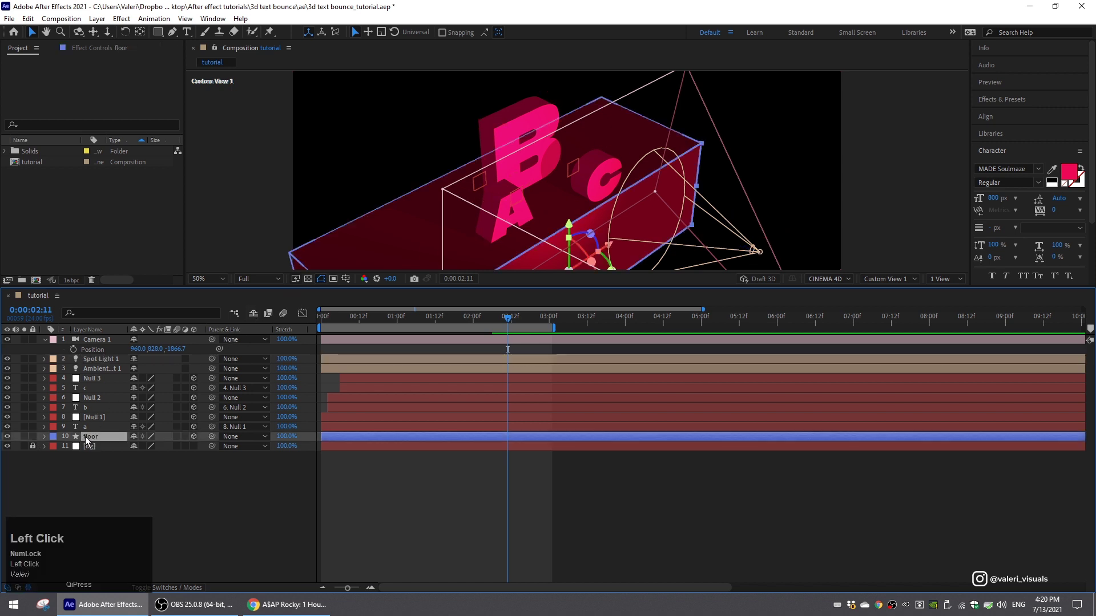
{"action": "left_click", "coordinate": [44, 437]}
{"action": "left_click", "coordinate": [54, 442]}
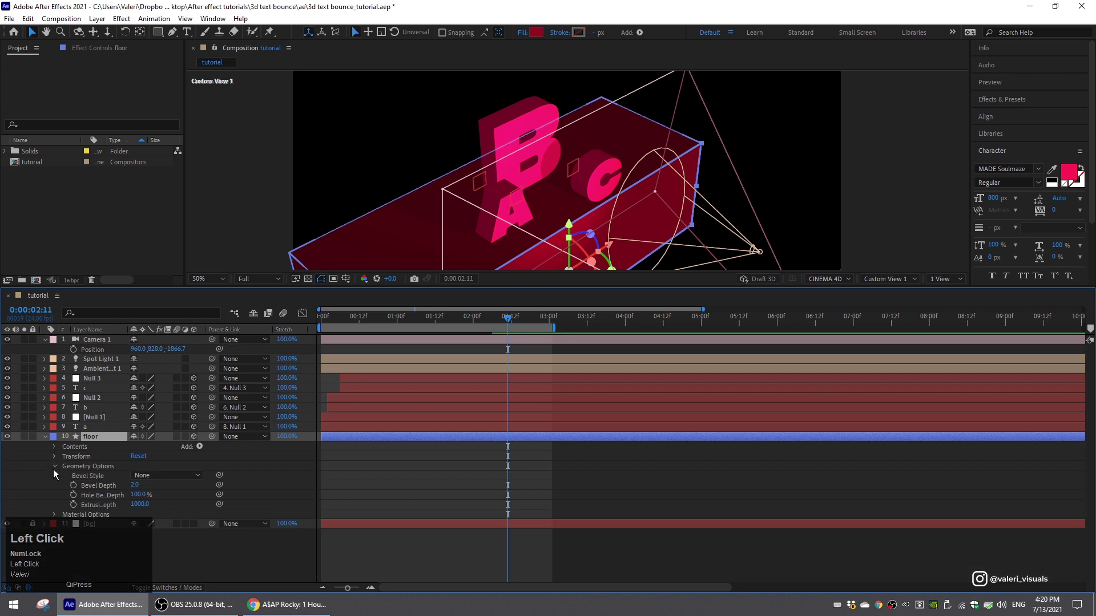
{"action": "left_click", "coordinate": [54, 462]}
{"action": "left_click", "coordinate": [53, 471]}
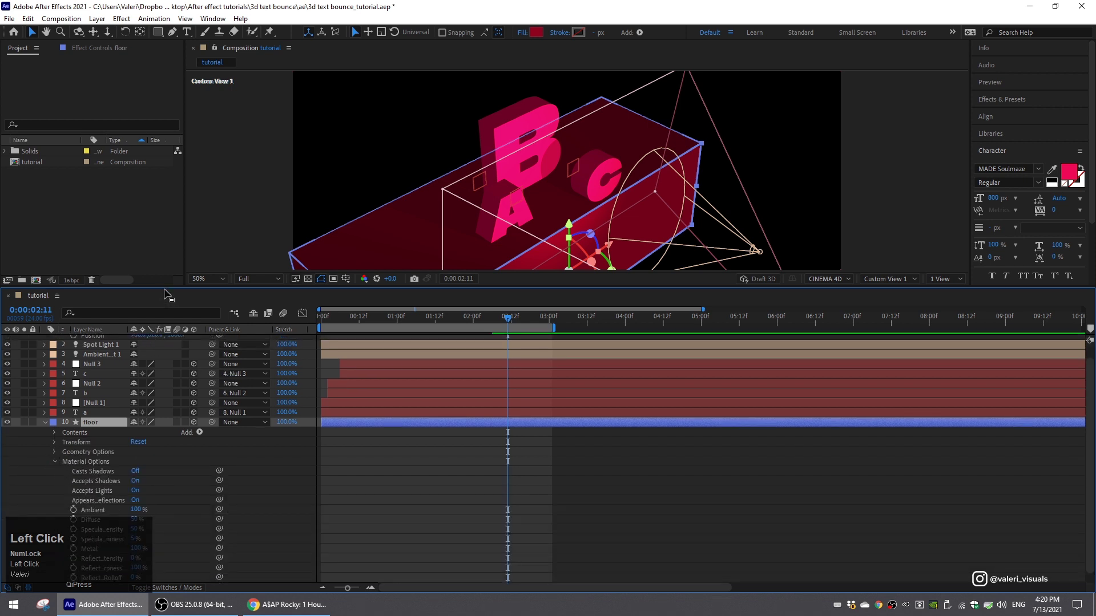
{"action": "left_click_drag", "start_coordinate": [165, 290], "coordinate": [166, 251]}
{"action": "scroll", "coordinate": [114, 471], "scroll_direction": "down", "scroll_amount": 2}
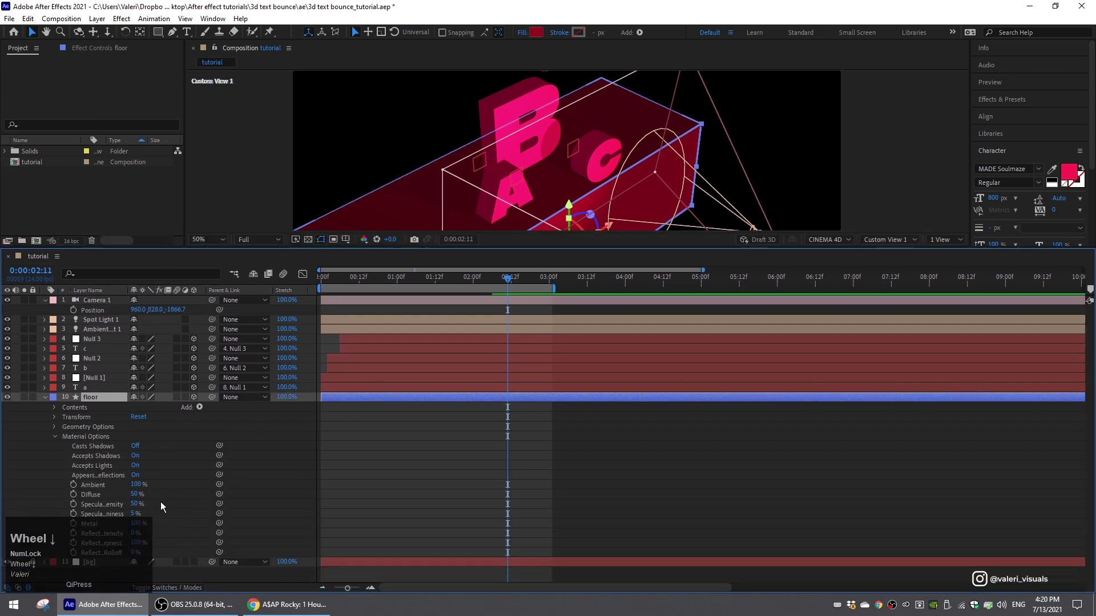
{"action": "left_click", "coordinate": [136, 466]}
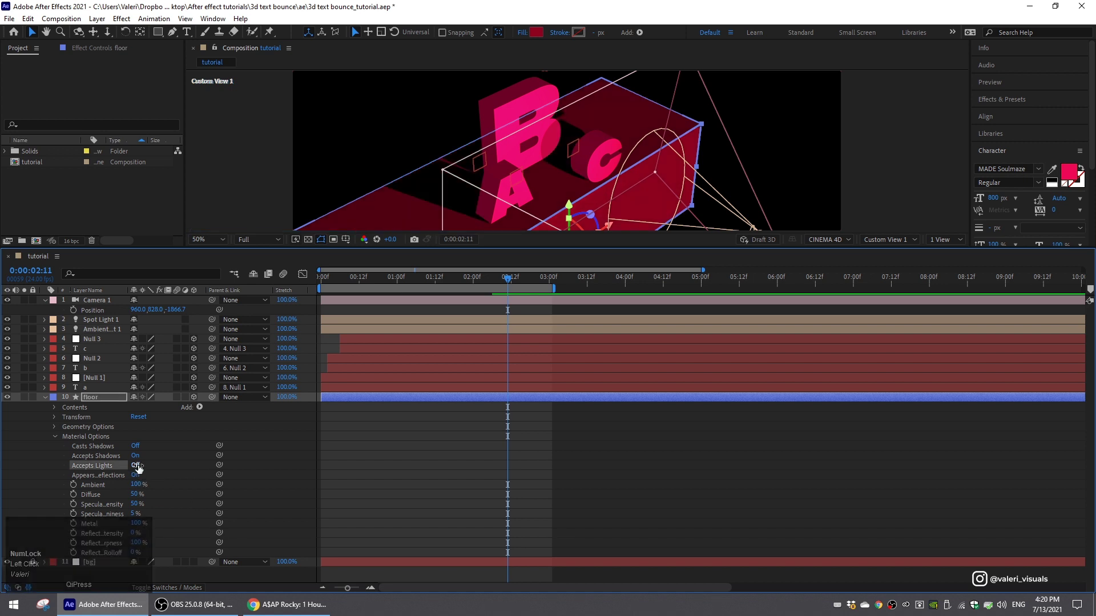
{"action": "left_click", "coordinate": [44, 398]}
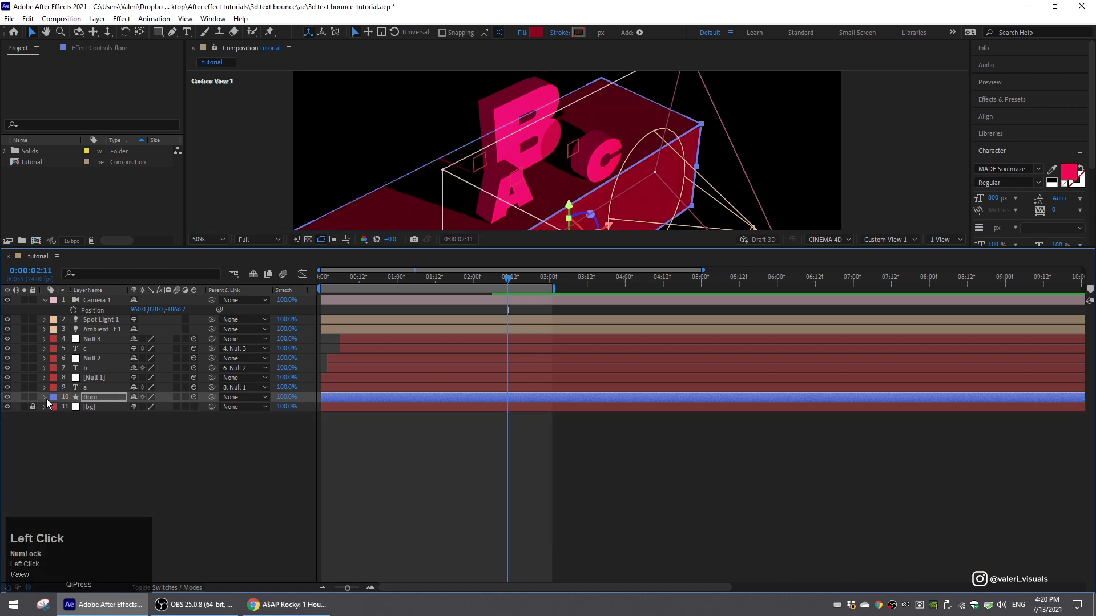
- Collapse the Camera 1 properties and switch the composition view to Active Camera (Camera 1)
{"action": "left_click", "coordinate": [46, 300]}
{"action": "left_click", "coordinate": [887, 240]}
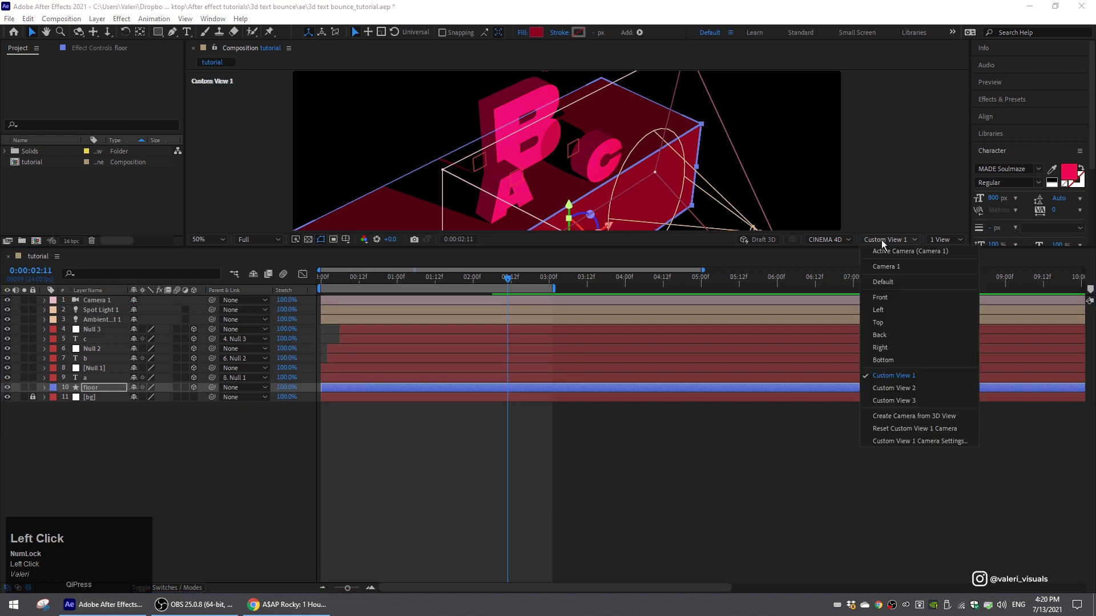
{"action": "left_click", "coordinate": [882, 252]}
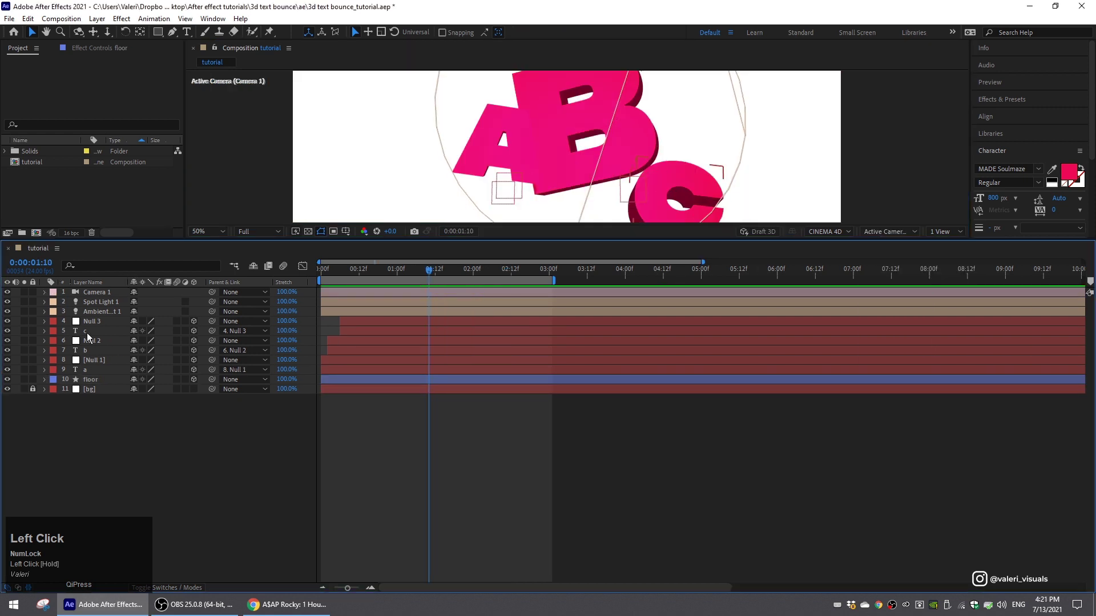
- Turn off Accepts Lights in the material options of the letter c layer
{"action": "left_click", "coordinate": [45, 331]}
{"action": "left_click", "coordinate": [67, 369]}
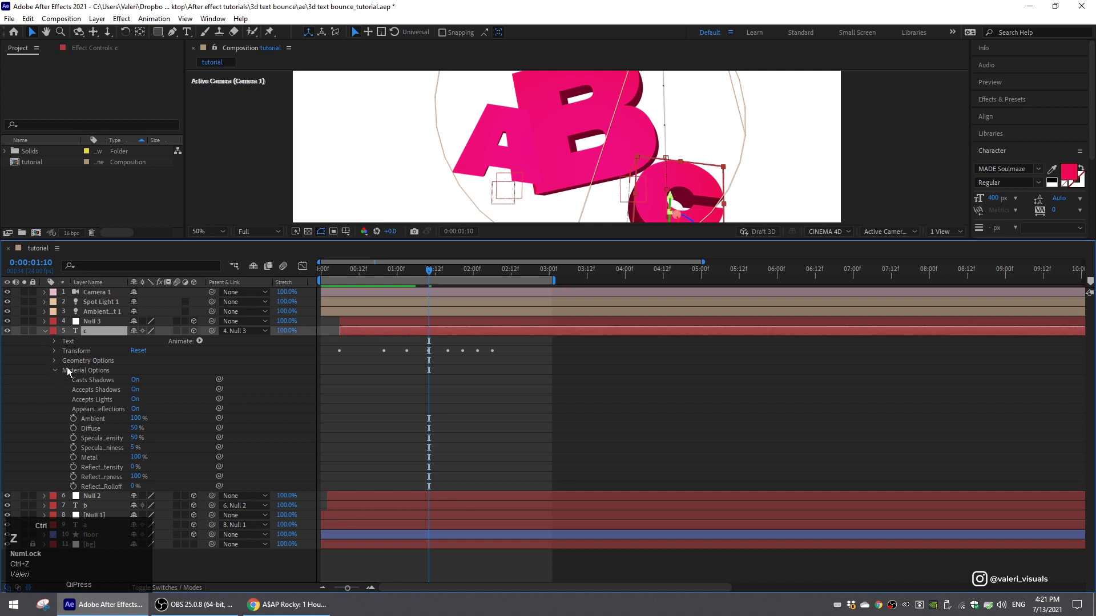
{"action": "left_click", "coordinate": [136, 400]}
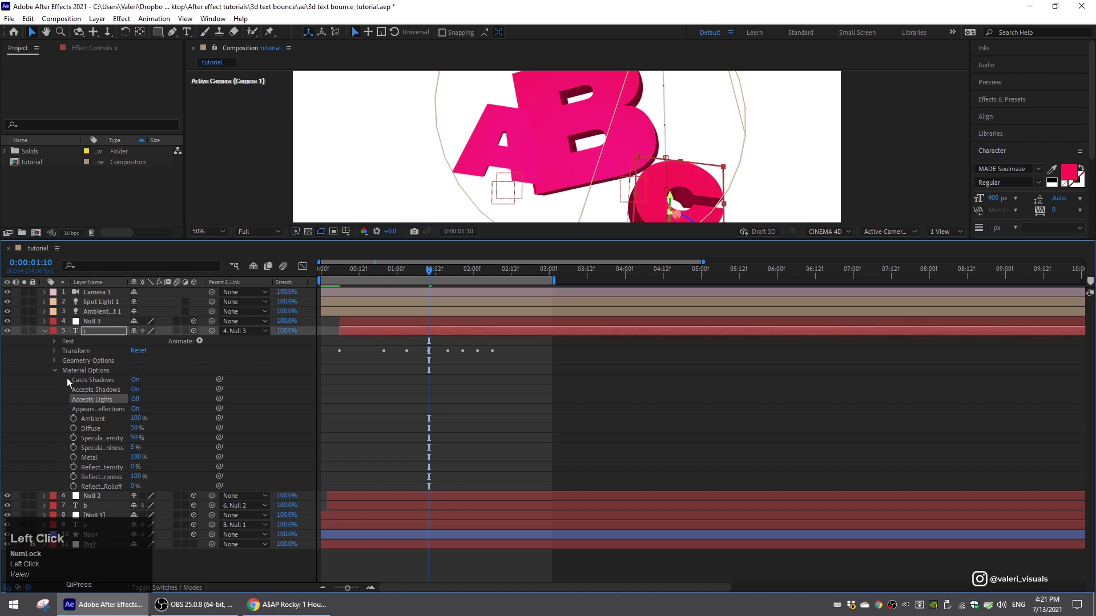
{"action": "left_click", "coordinate": [54, 370]}
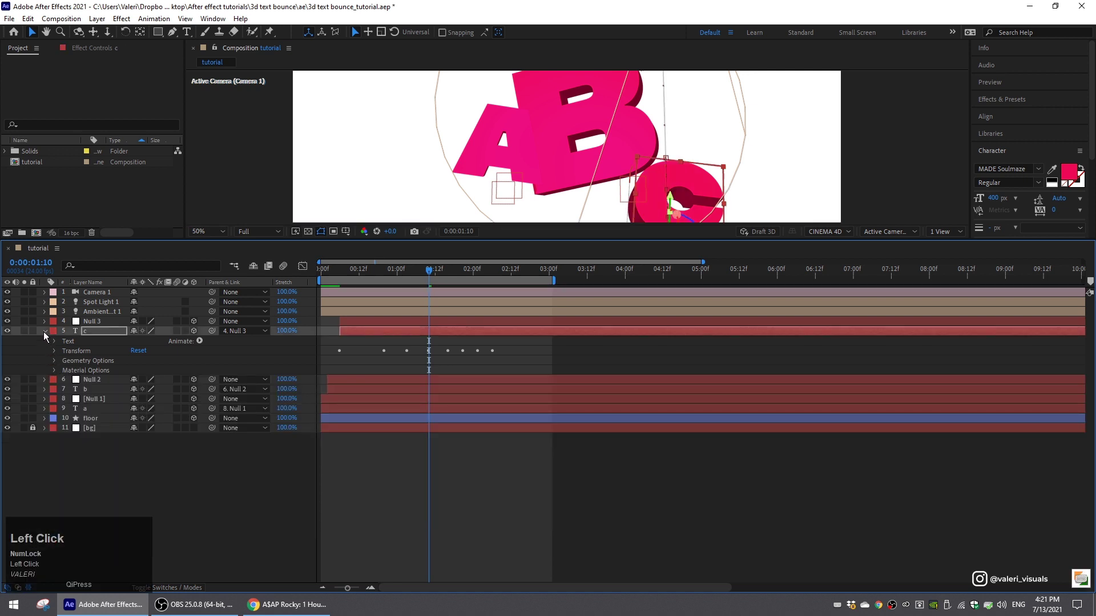
{"action": "left_click", "coordinate": [54, 361]}
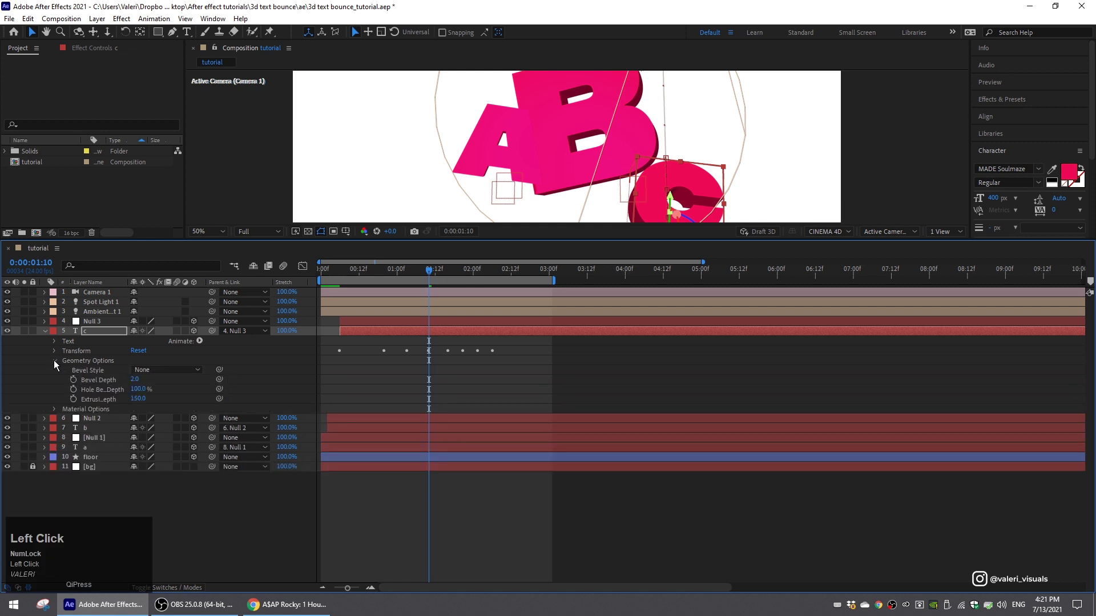
{"action": "left_click", "coordinate": [54, 361]}
{"action": "left_click", "coordinate": [53, 370]}
{"action": "left_click", "coordinate": [54, 371]}
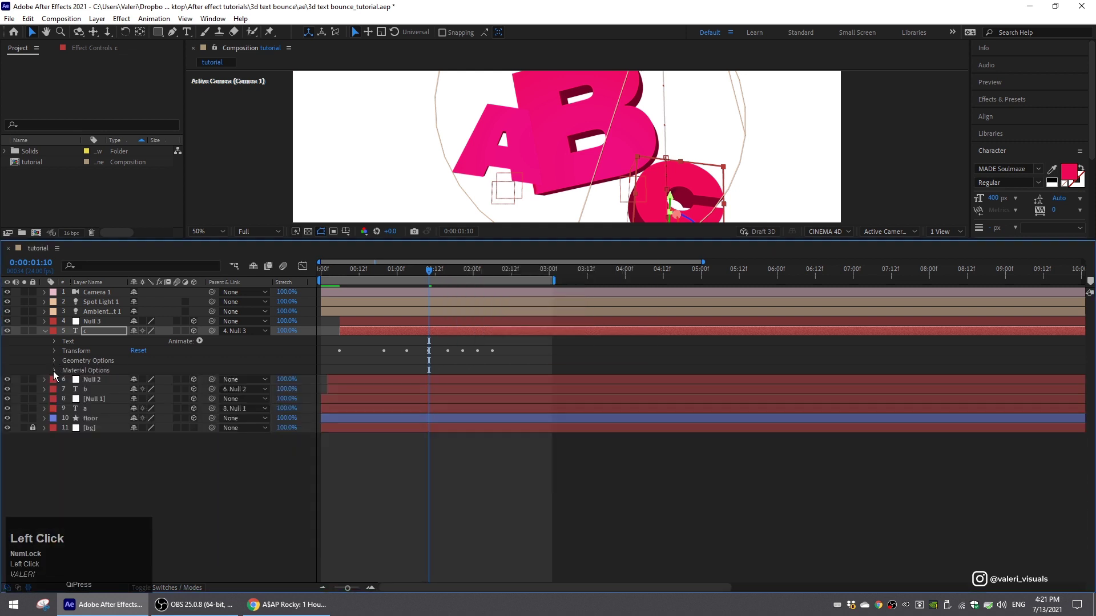
- Turn off Accepts Lights in the material options of the letter b layer
{"action": "left_click", "coordinate": [44, 390]}
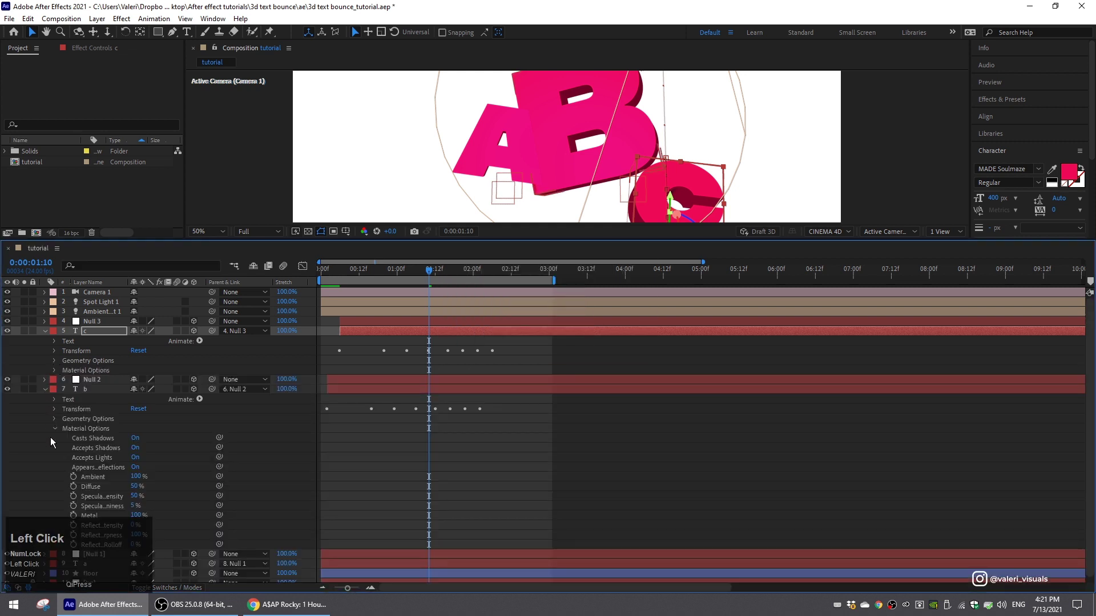
{"action": "left_click", "coordinate": [143, 460]}
{"action": "left_click", "coordinate": [45, 390]}
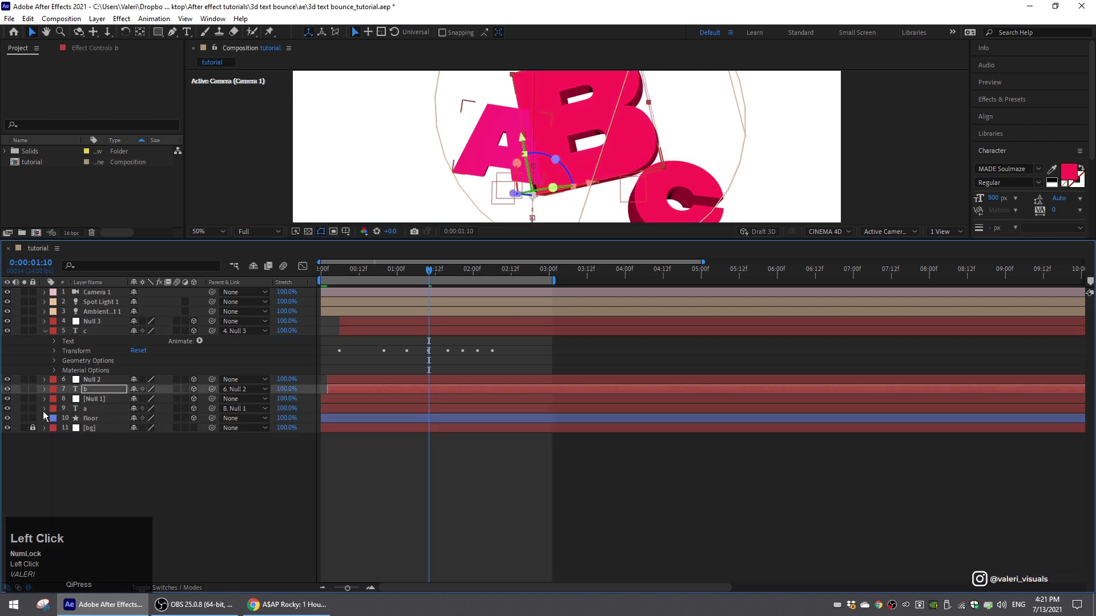
- Turn off Accepts Lights in the material options of the letter a layer and collapse the open layer properties
{"action": "left_click", "coordinate": [44, 408]}
{"action": "left_click", "coordinate": [54, 448]}
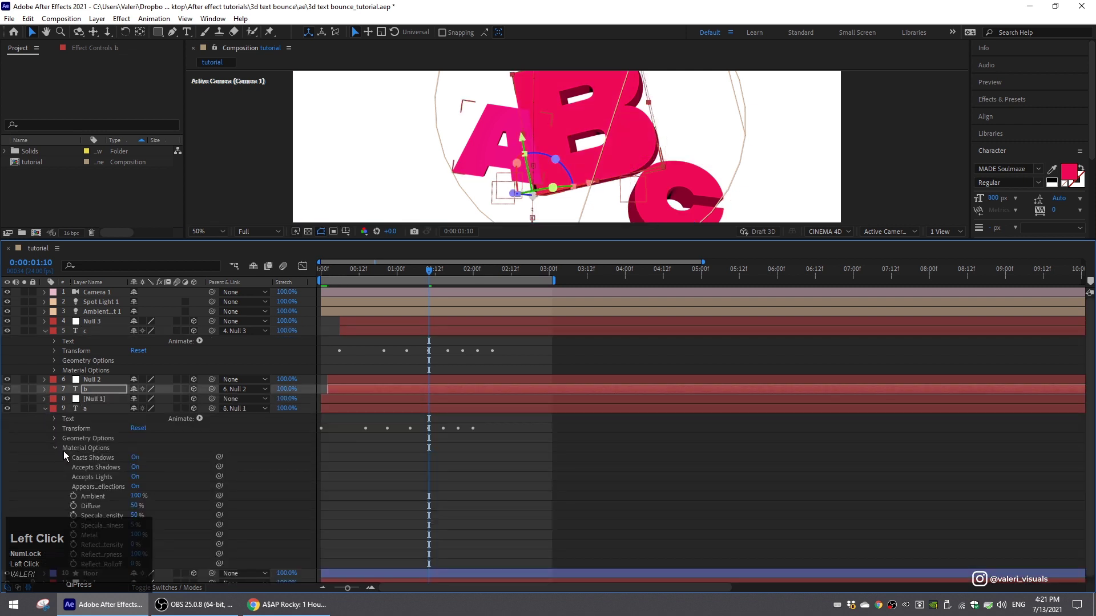
{"action": "left_click", "coordinate": [136, 477]}
{"action": "left_click", "coordinate": [45, 409]}
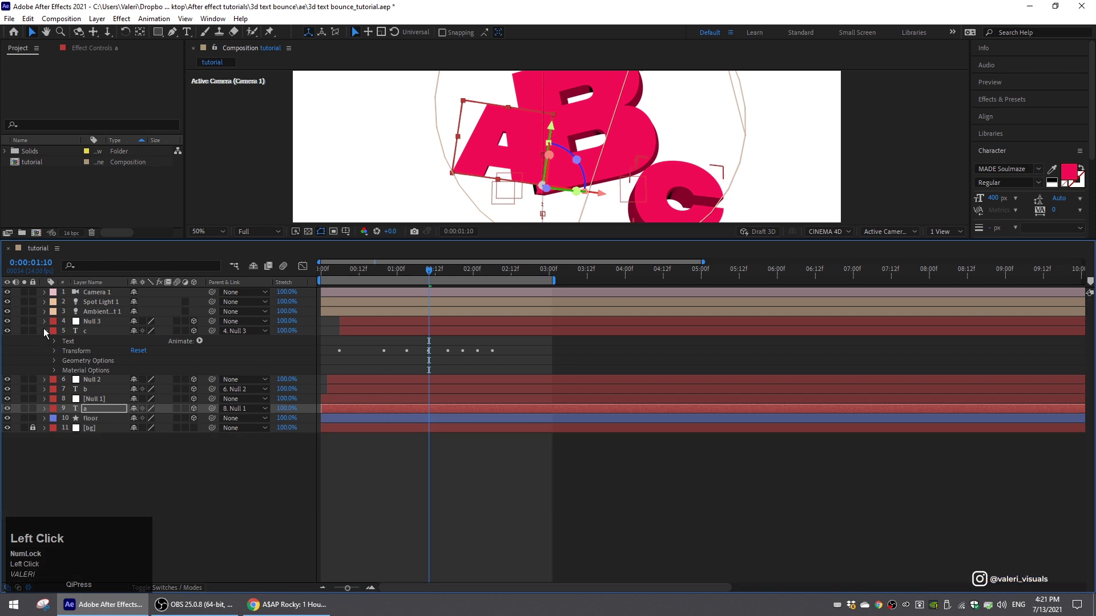
{"action": "left_click", "coordinate": [45, 331]}
- With the frame at 0:00:02:05 in view, set the shadow darkness of Spot Light 1 to 30%
{"action": "left_click_drag", "start_coordinate": [440, 240], "coordinate": [488, 411]}
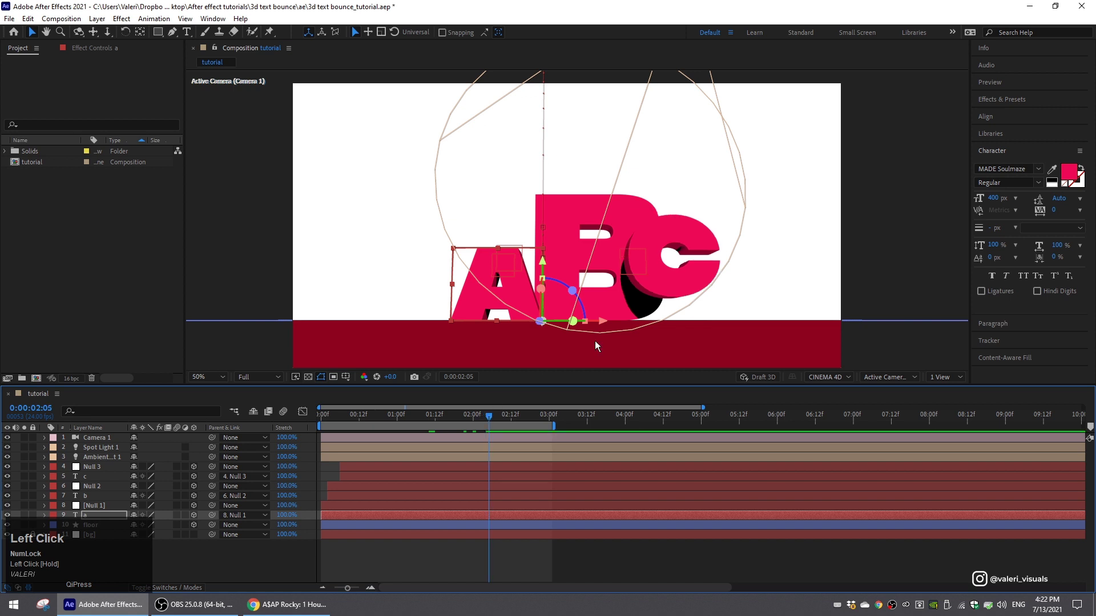
{"action": "double_click", "coordinate": [91, 447]}
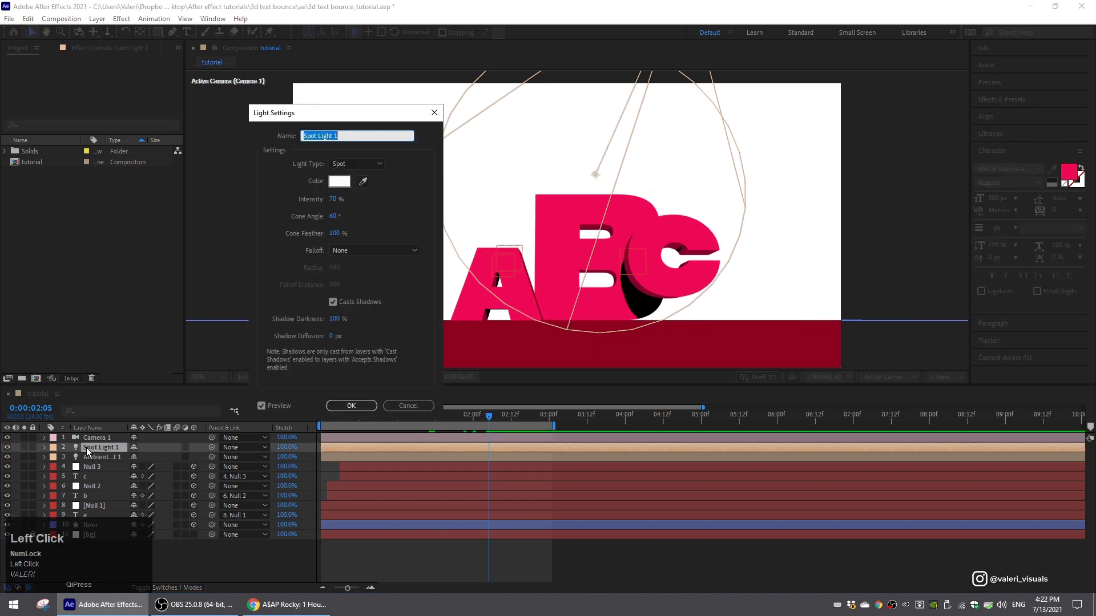
{"action": "left_click", "coordinate": [334, 318]}
{"action": "type", "text": "30"}
{"action": "left_click", "coordinate": [312, 317]}
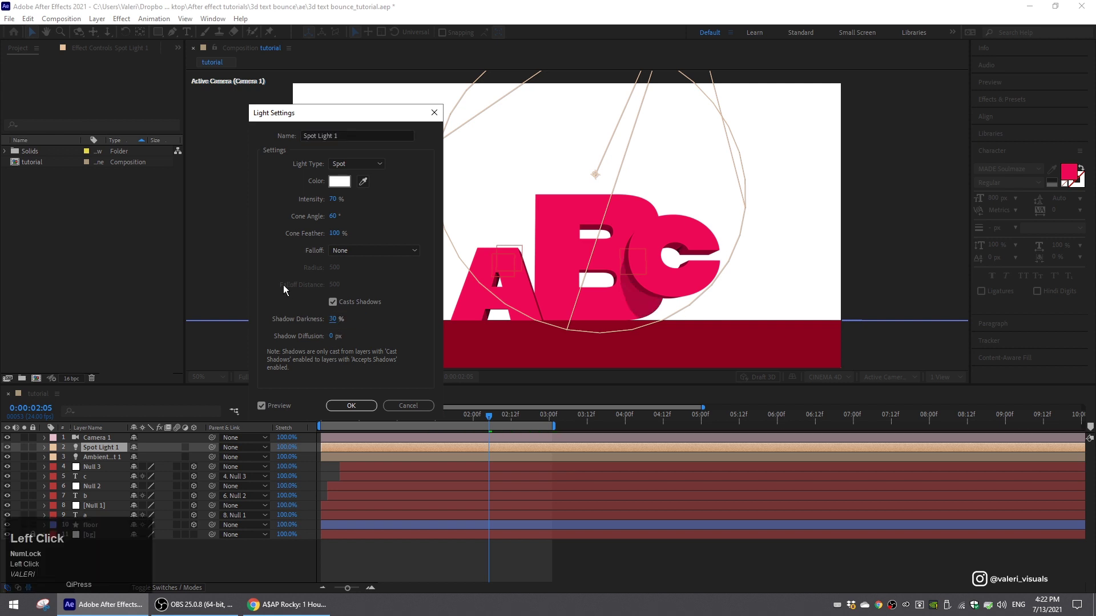
{"action": "left_click", "coordinate": [351, 406]}
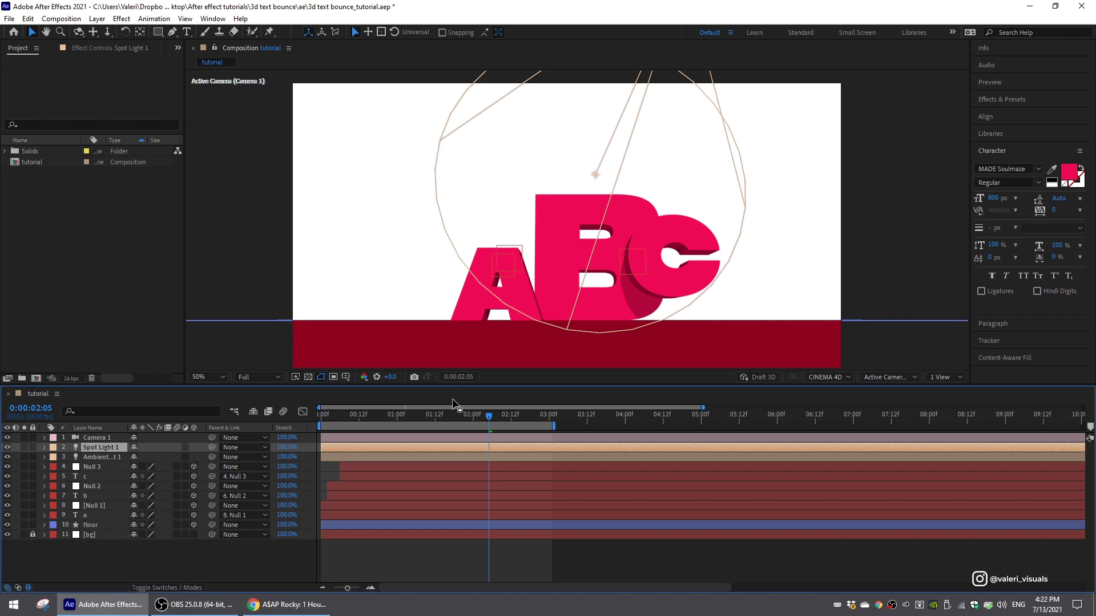
- Return to the start of the timeline, deselect all layers and preview the bounce animation
{"action": "left_click_drag", "start_coordinate": [478, 414], "coordinate": [129, 516]}
{"action": "left_click", "coordinate": [163, 558]}
{"action": "key", "text": "space"}
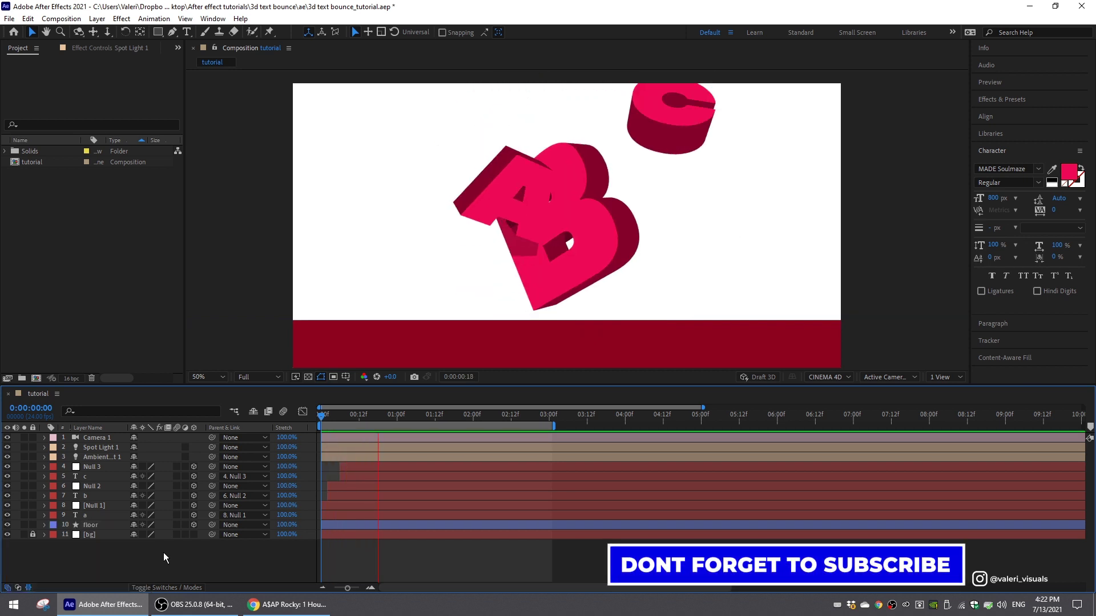